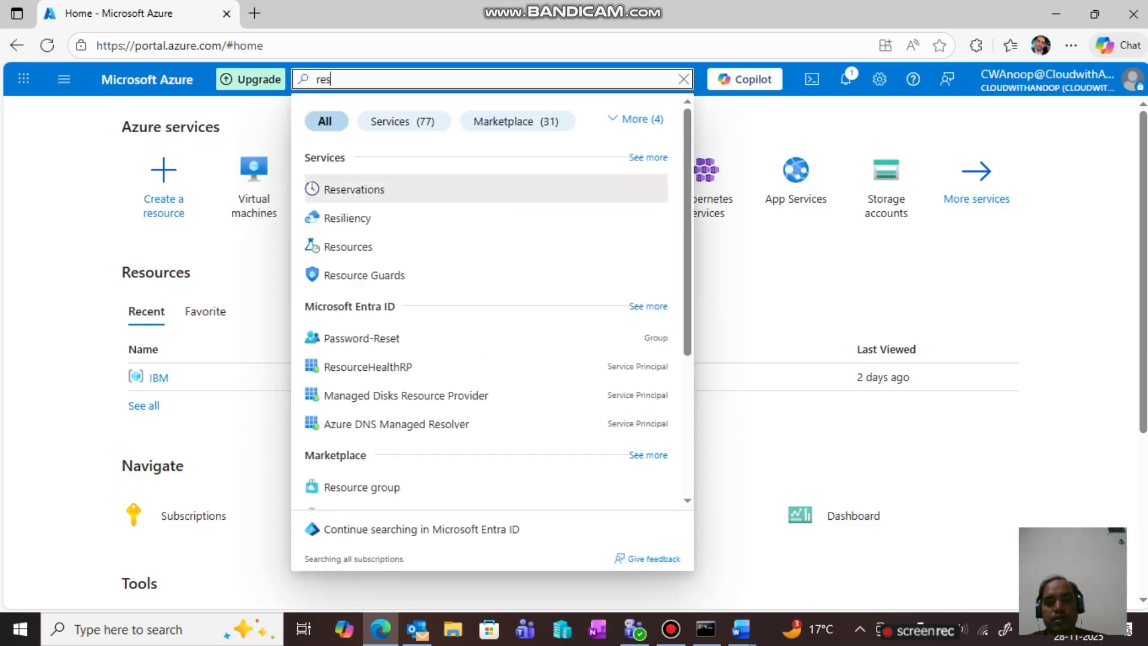
- Search for 'resource groups' and open the Resource groups page listing ALS, IBM and NetworkWatcherRG
text(ource)
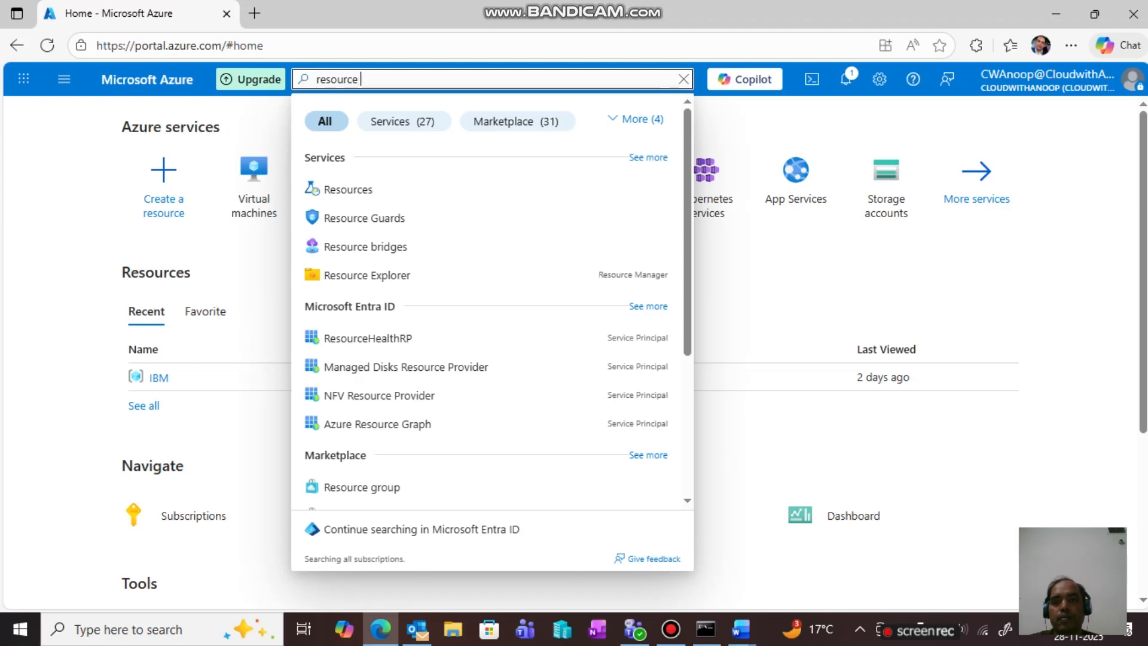
text( groups)
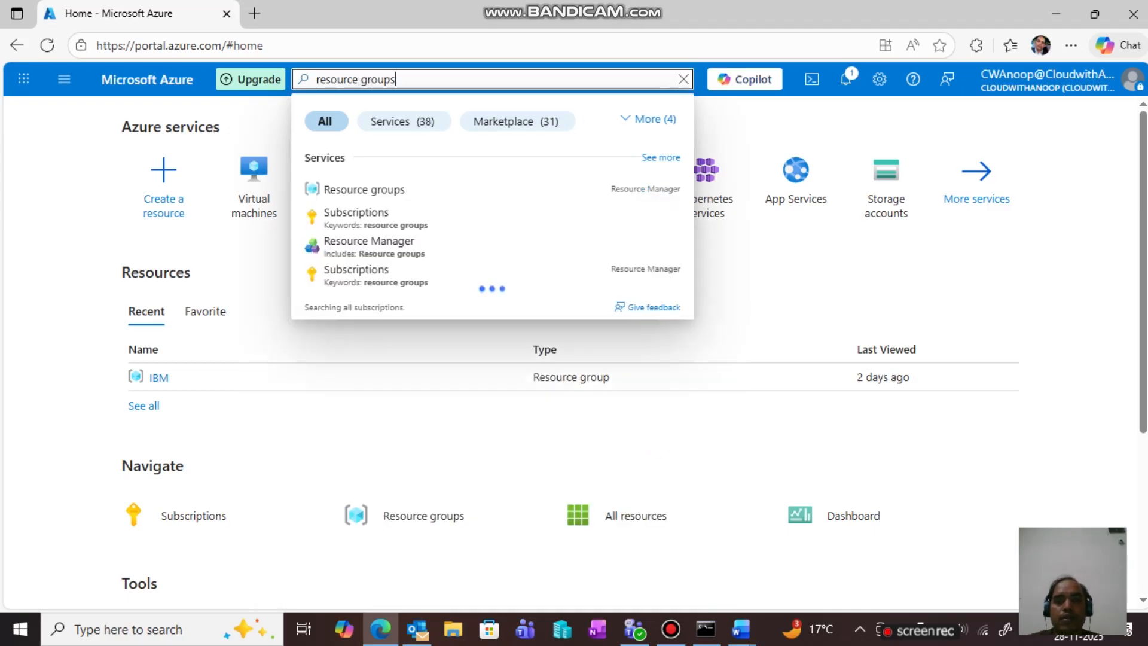
key(Down)
key(Return)
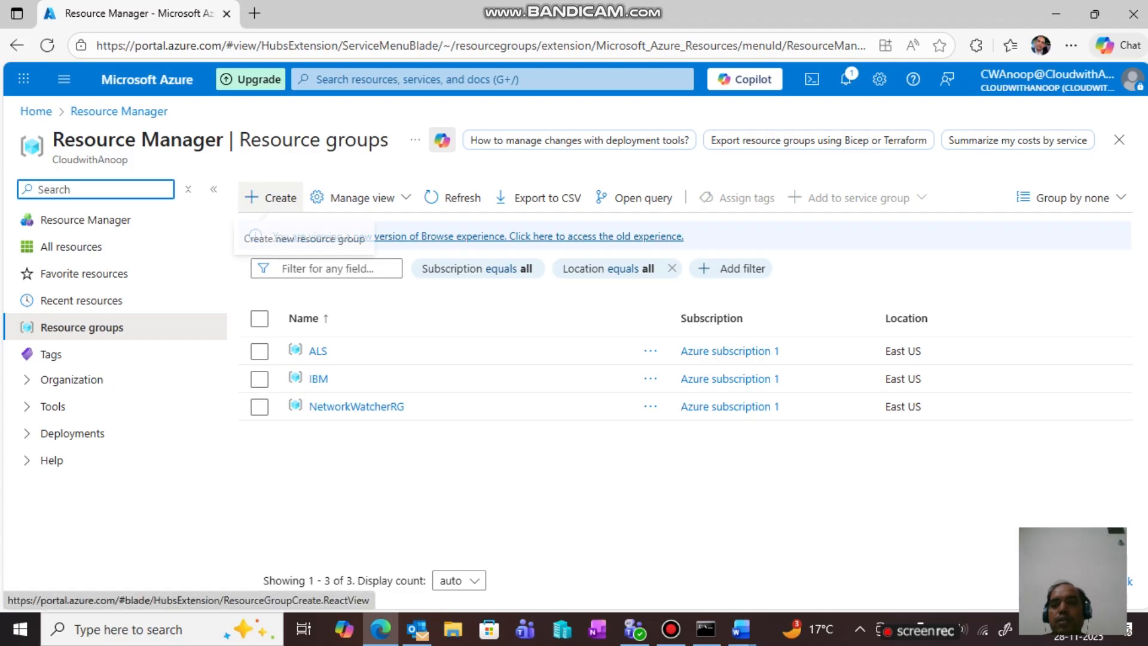
- Create a resource group named HCL through Review + create, then go to it
click(269, 197)
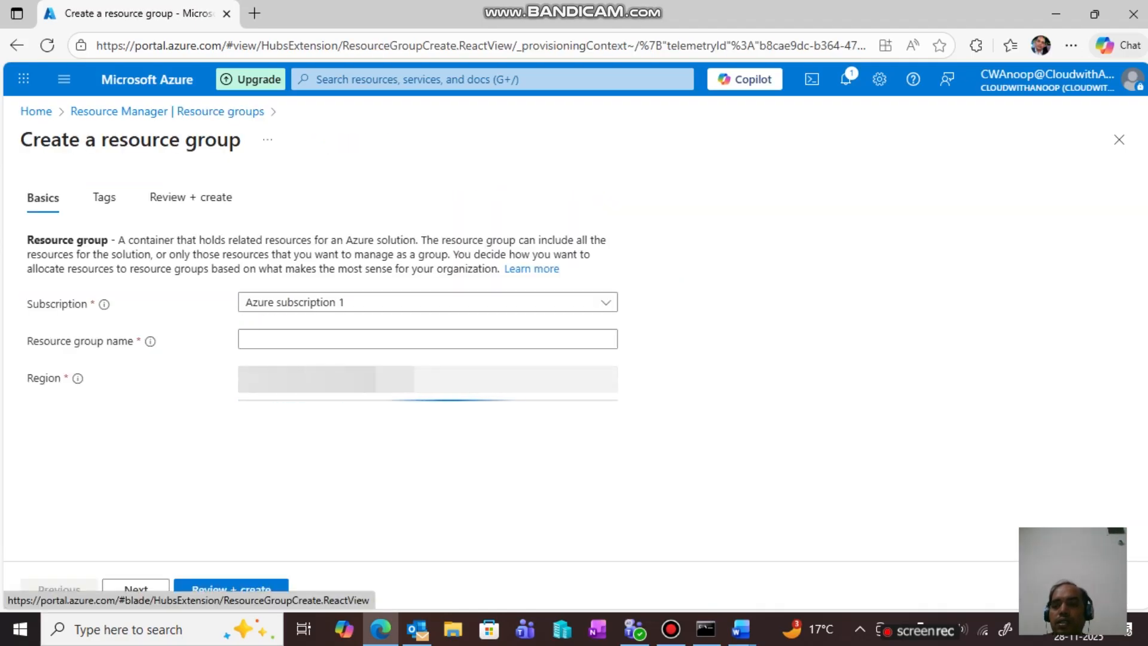
click(427, 338)
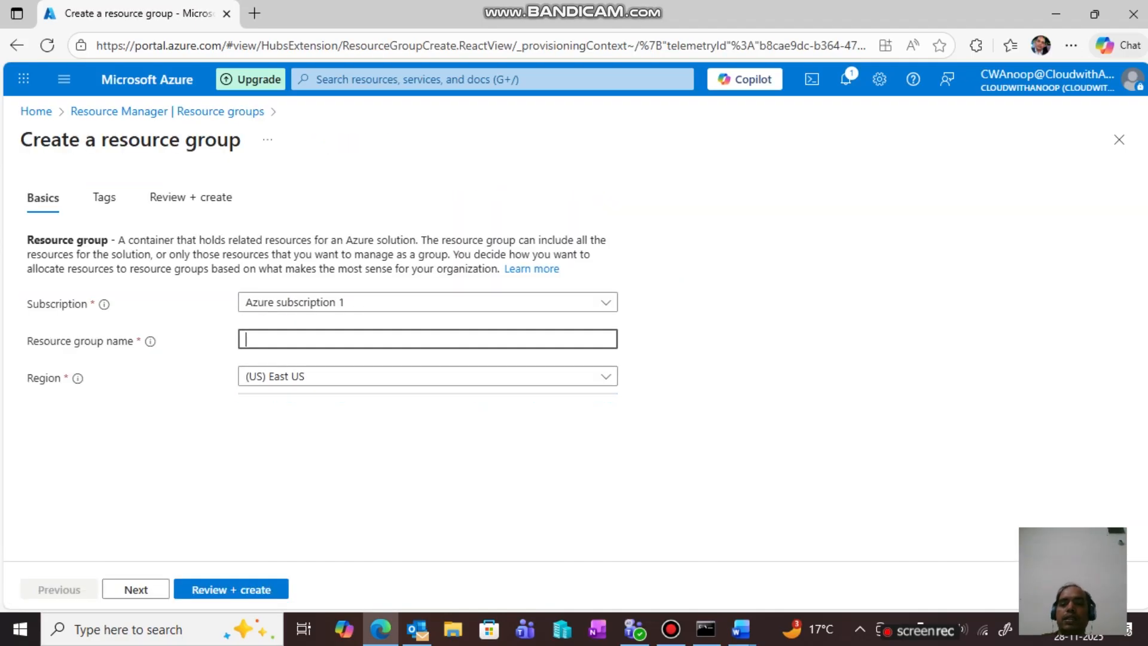
text(HCL)
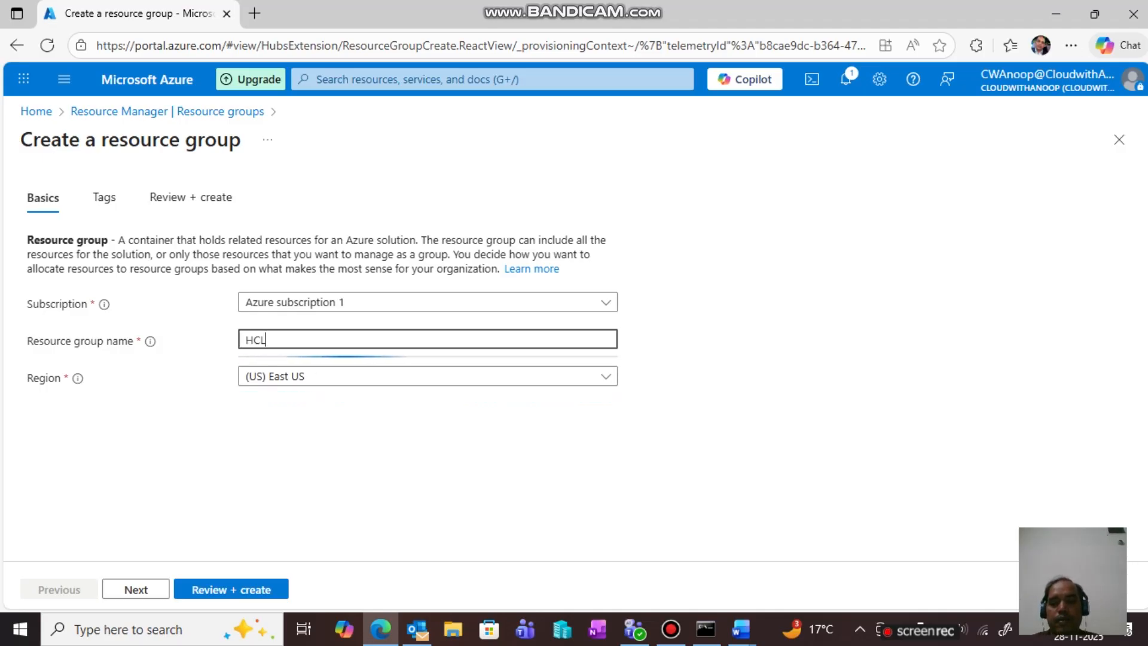
key(Tab)
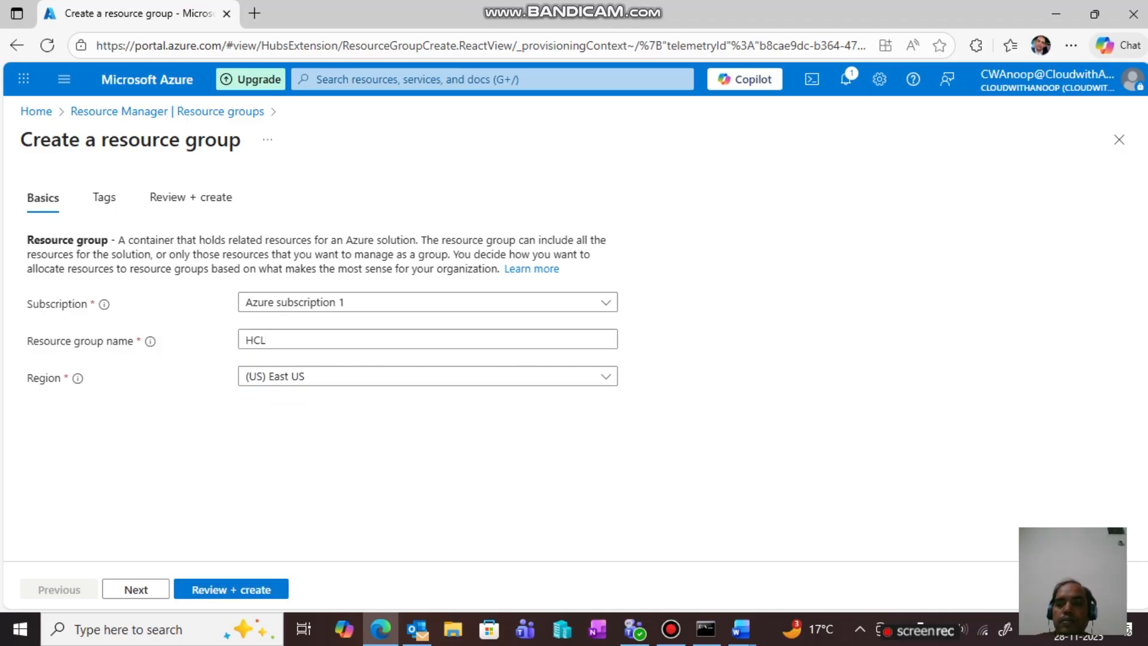
click(230, 589)
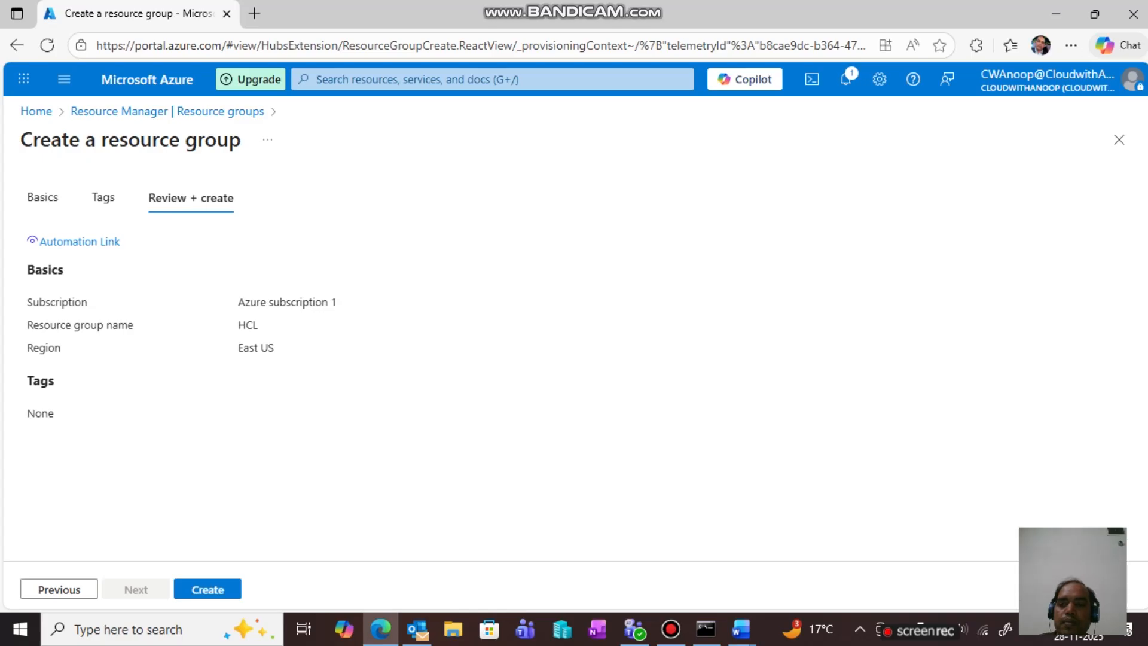
click(207, 590)
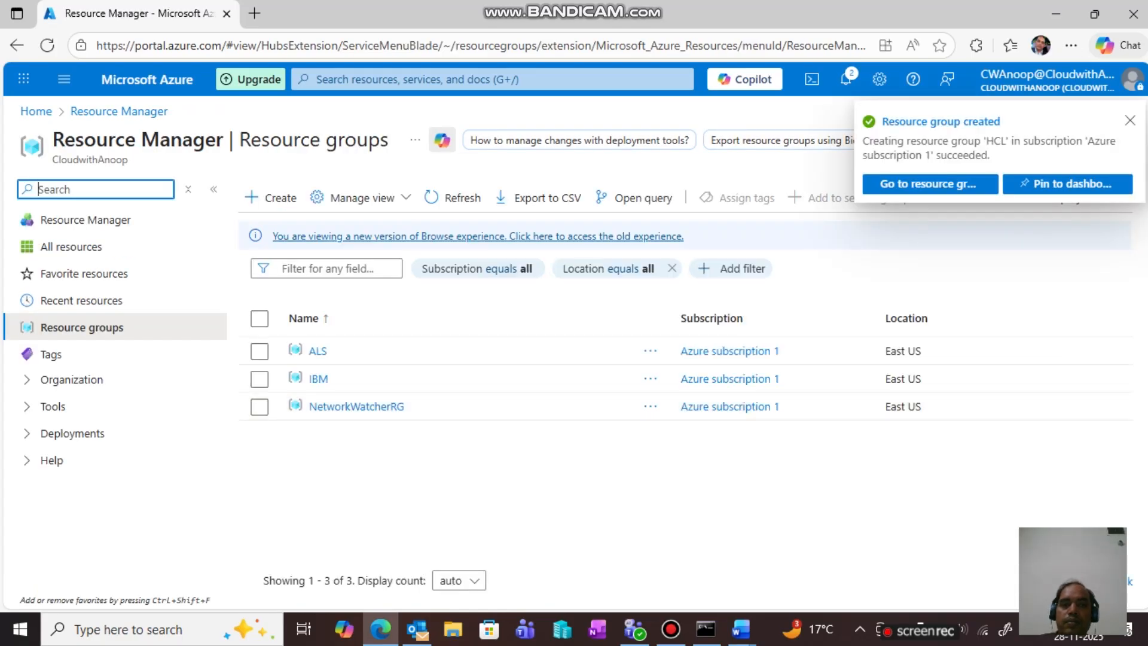
click(930, 183)
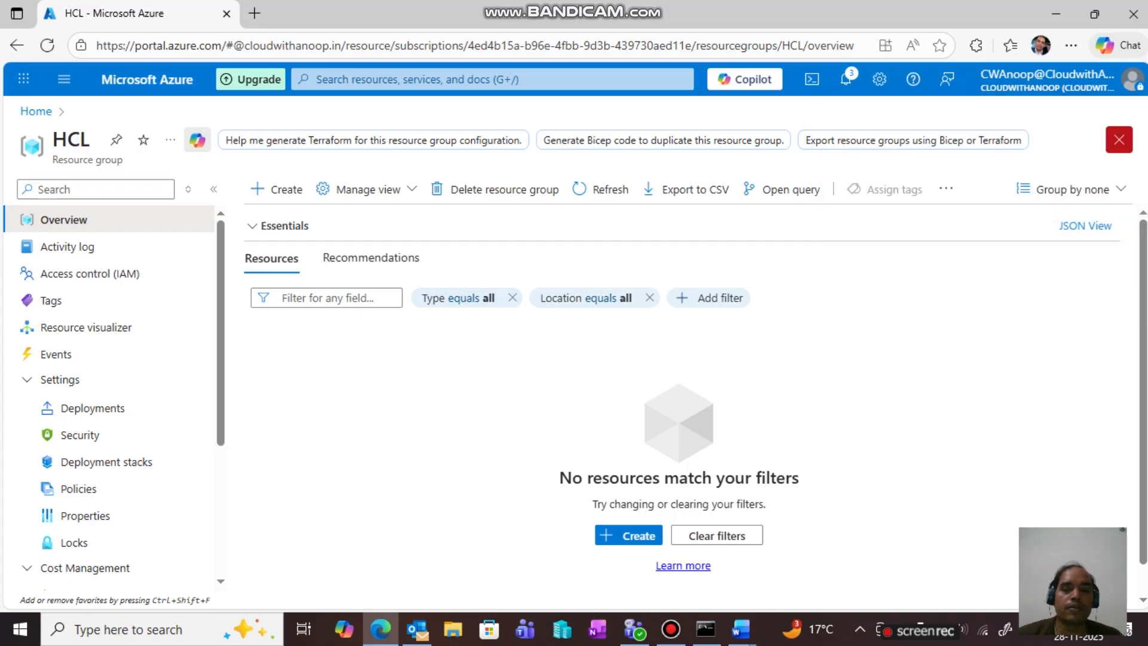
- Close the HCL resource group page and reopen it
click(1118, 139)
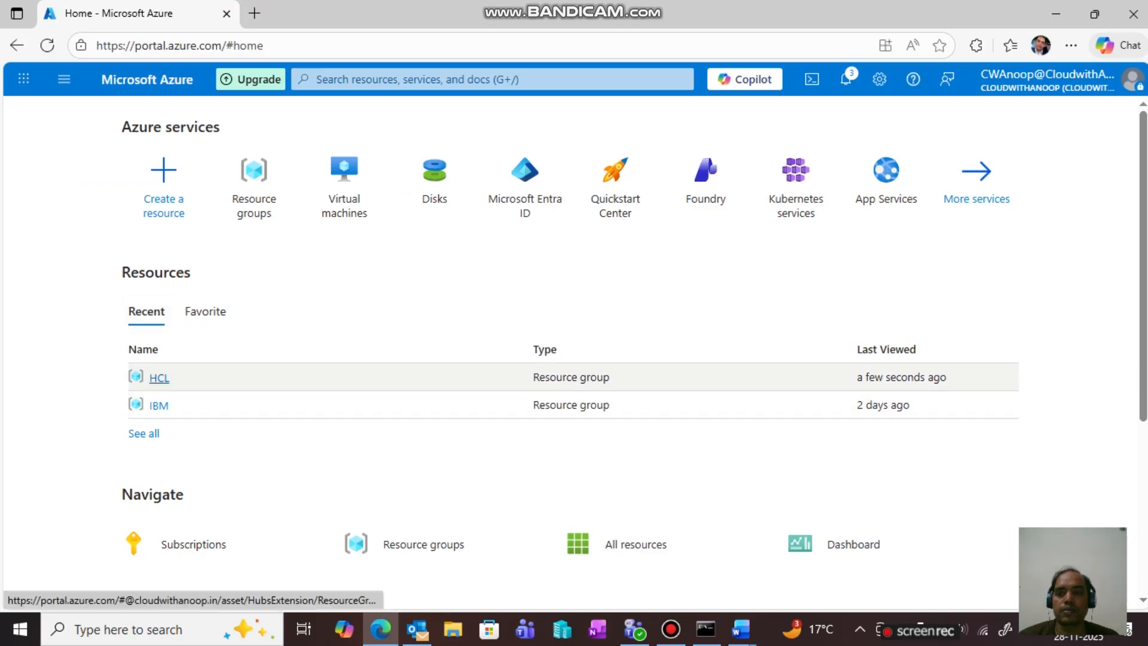
click(159, 377)
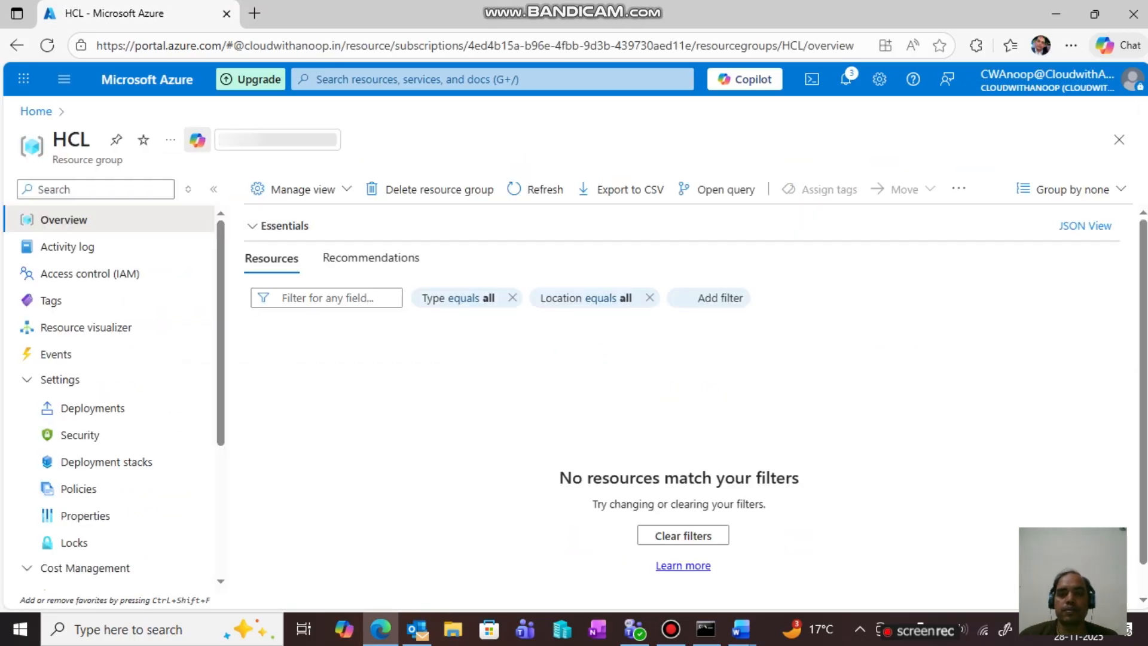
click(671, 629)
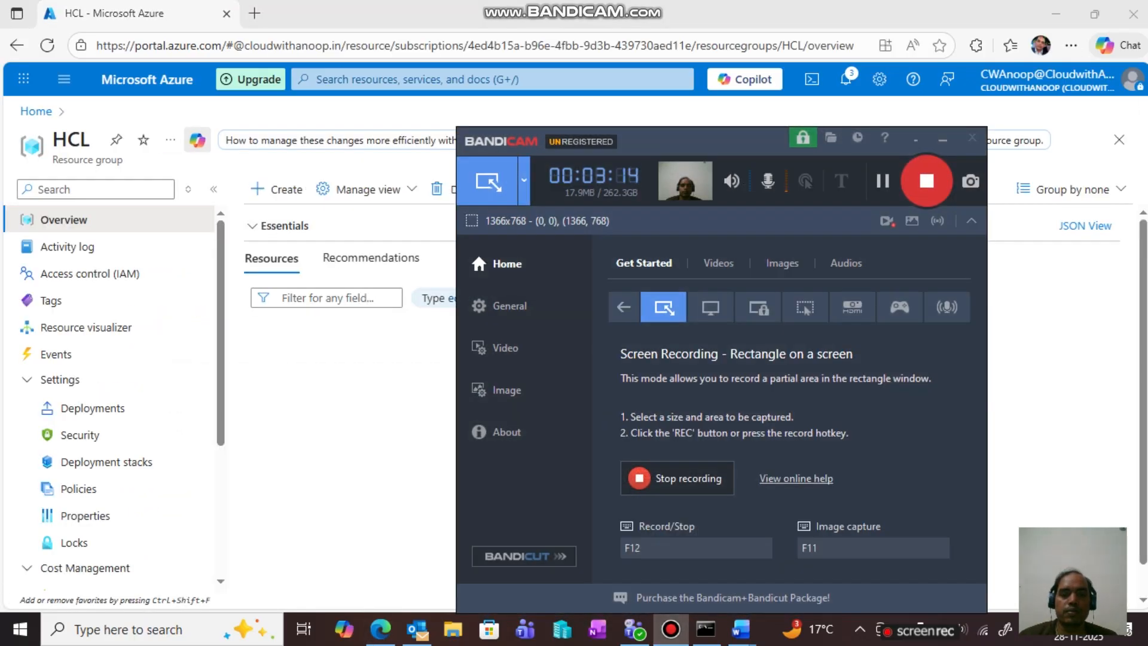
click(943, 139)
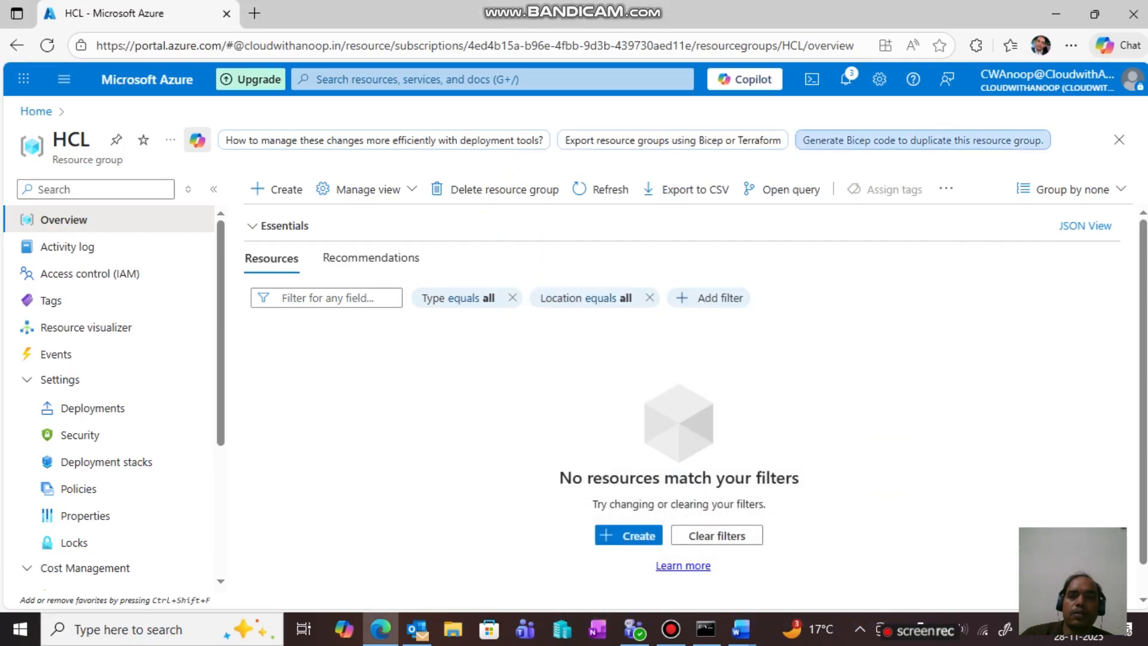
- Reach the Virtual machines list, first from search suggestions, then from the Home page
click(492, 80)
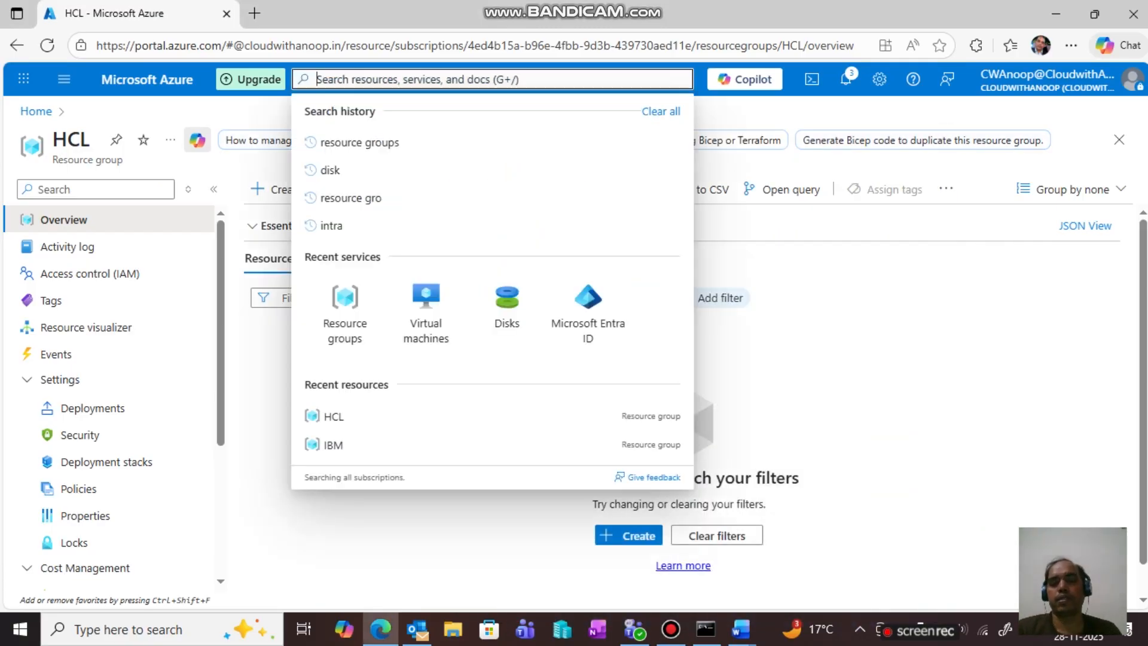
click(426, 302)
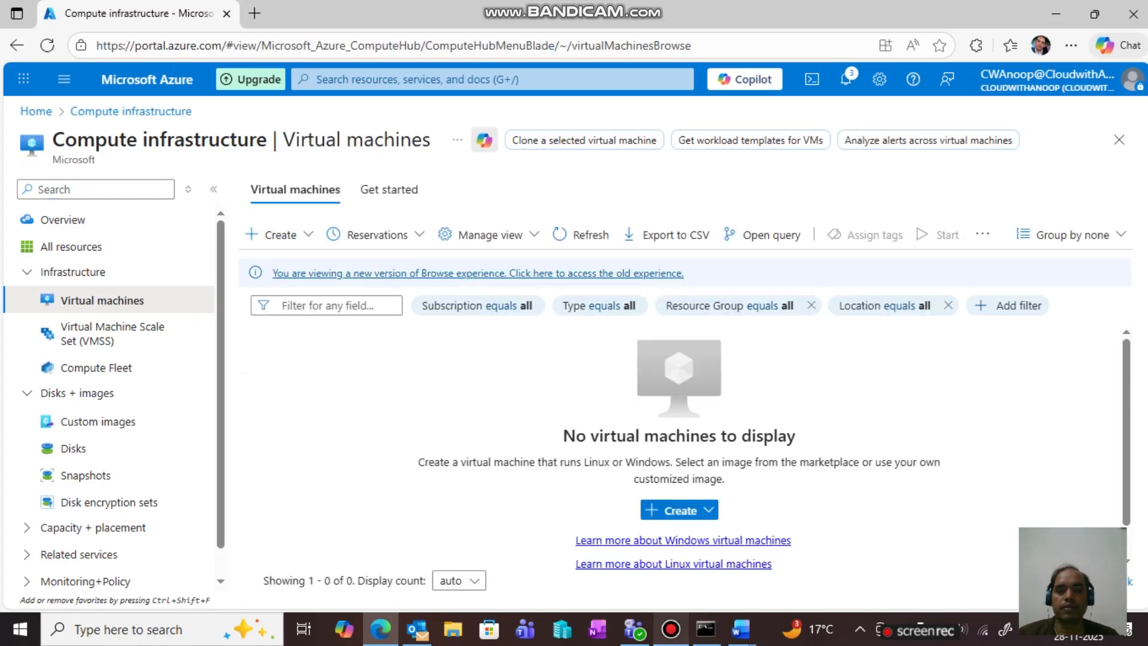
click(670, 628)
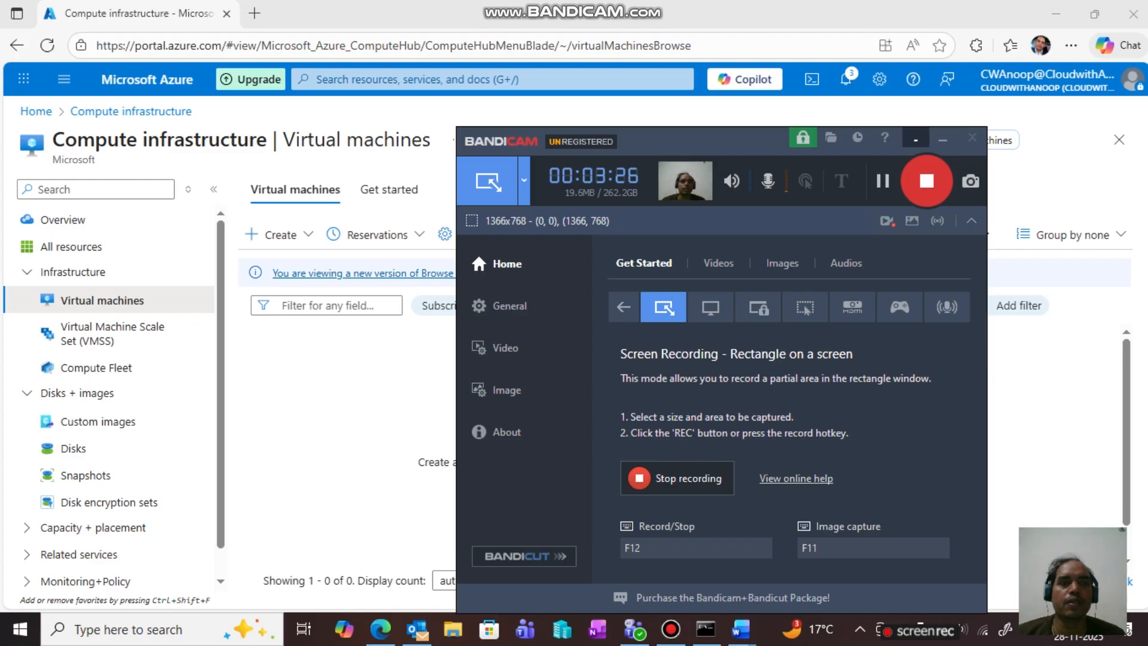
click(942, 138)
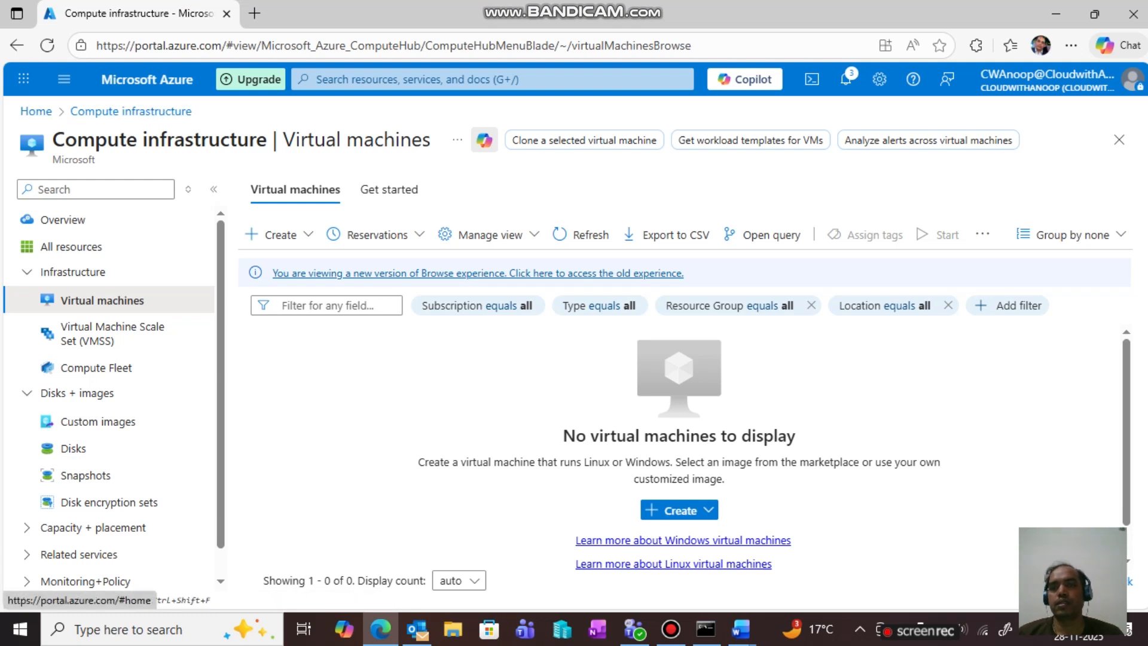
click(36, 112)
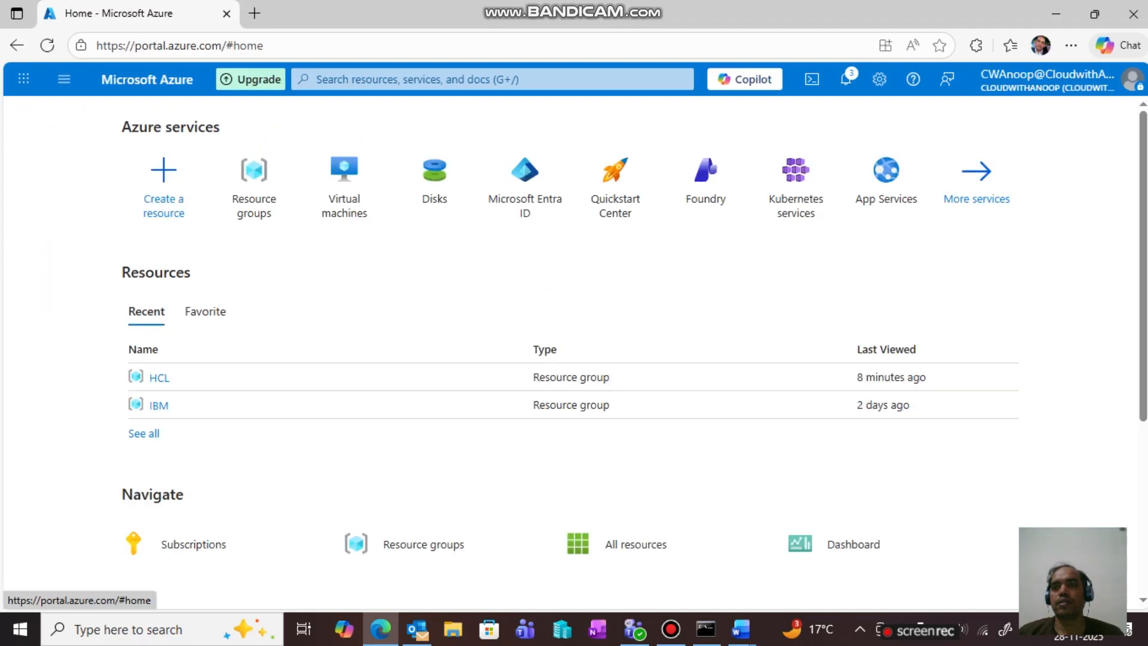
click(343, 179)
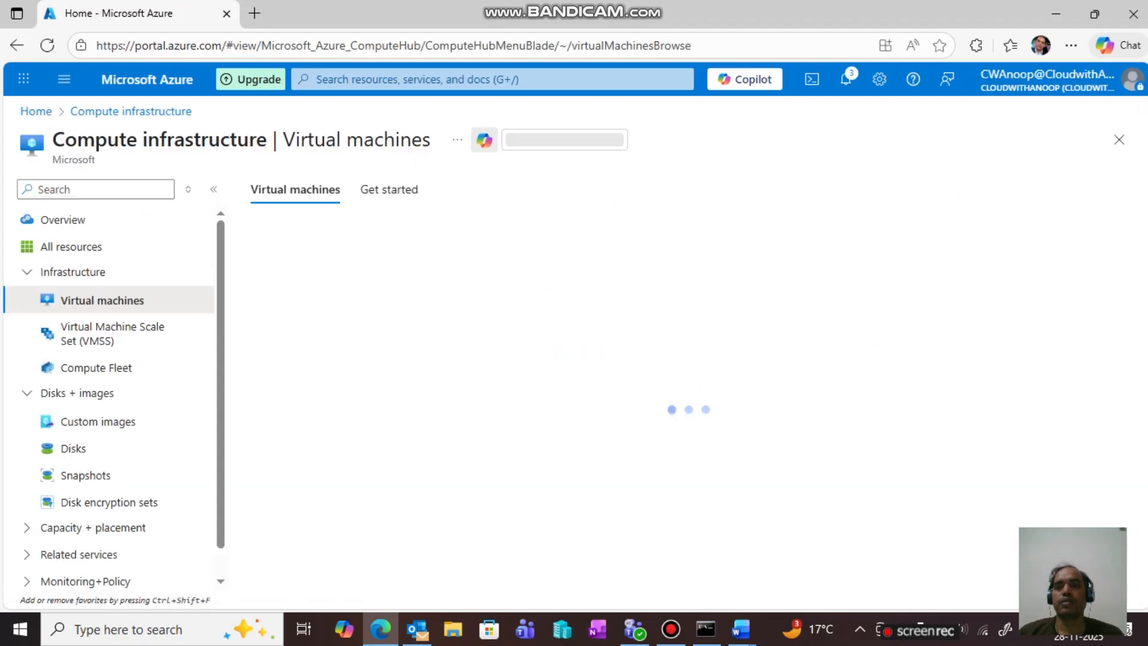
- Start creating a single virtual machine from the Create menu
click(278, 234)
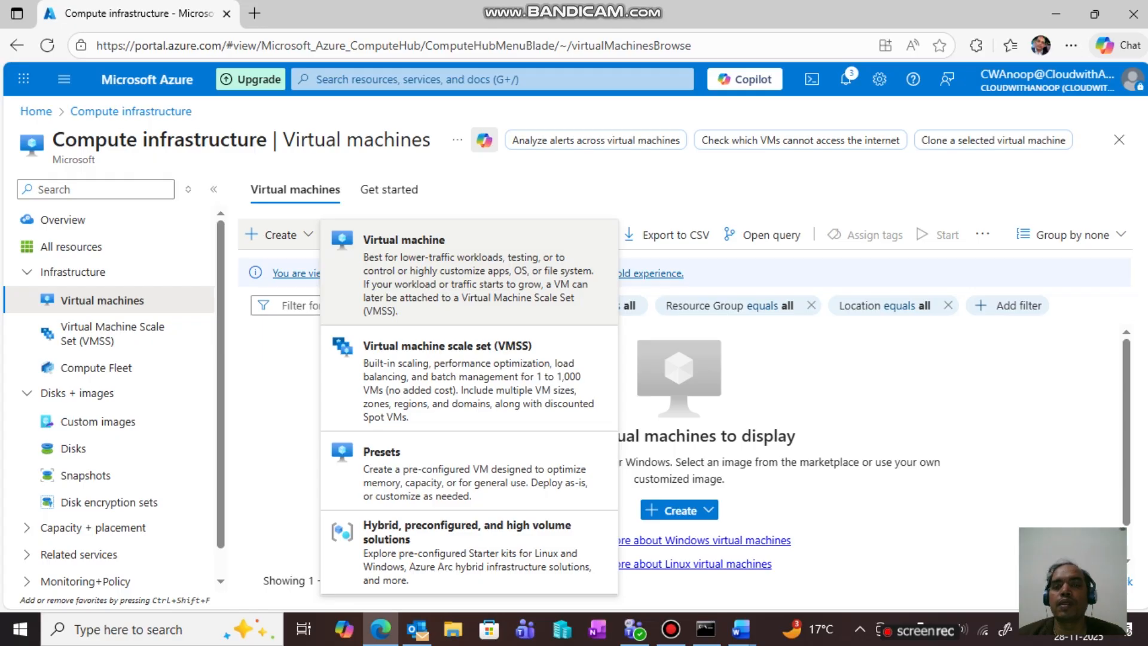
click(406, 239)
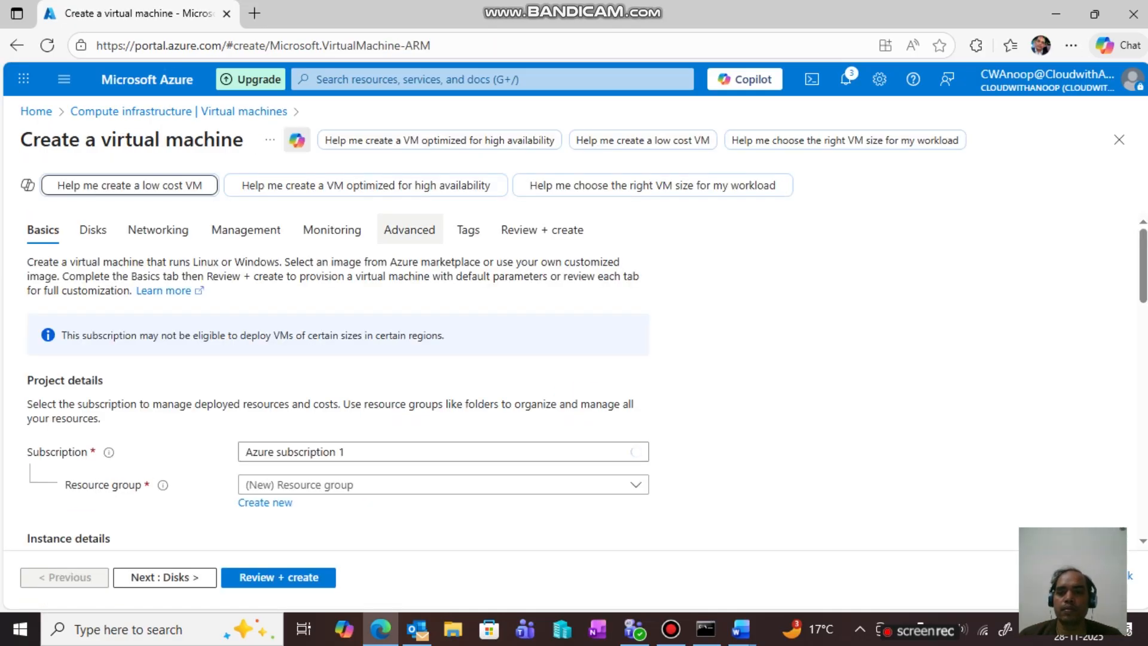
scroll(338, 371, down, 3)
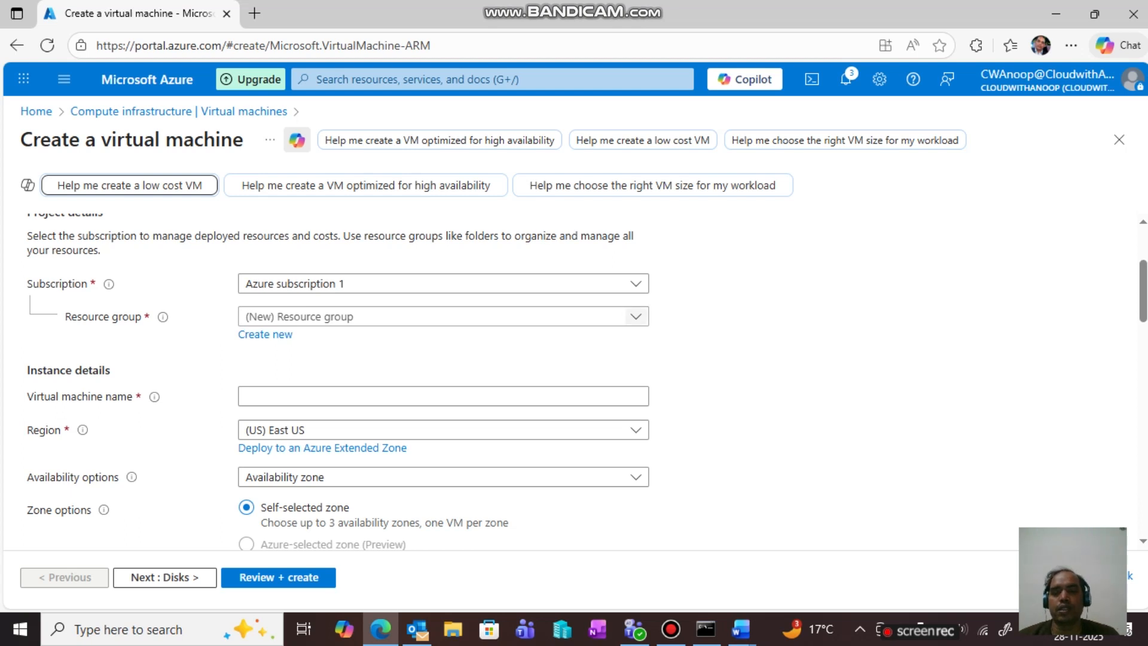
- Place the VM in resource group HCL and name it Srv01
click(635, 316)
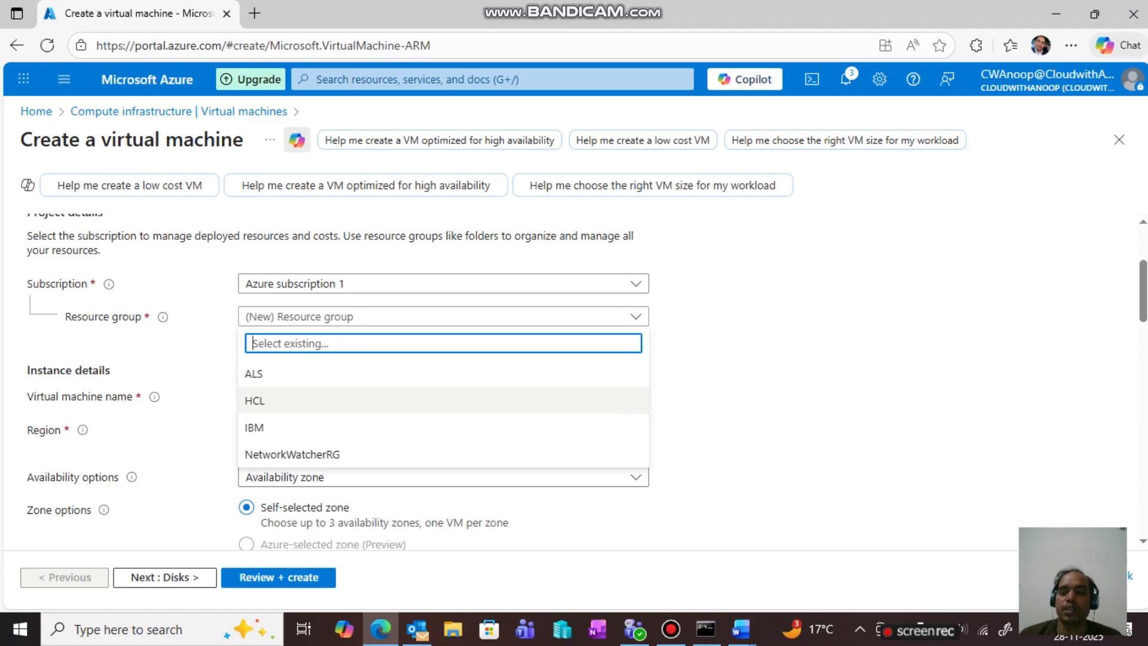
click(255, 400)
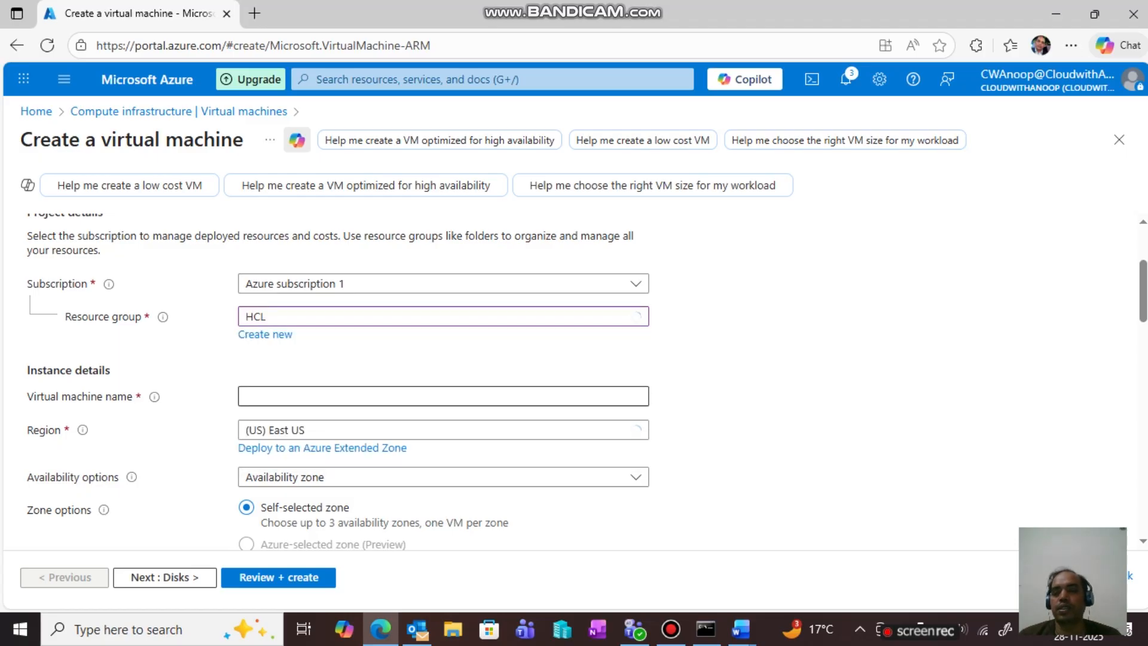
click(254, 399)
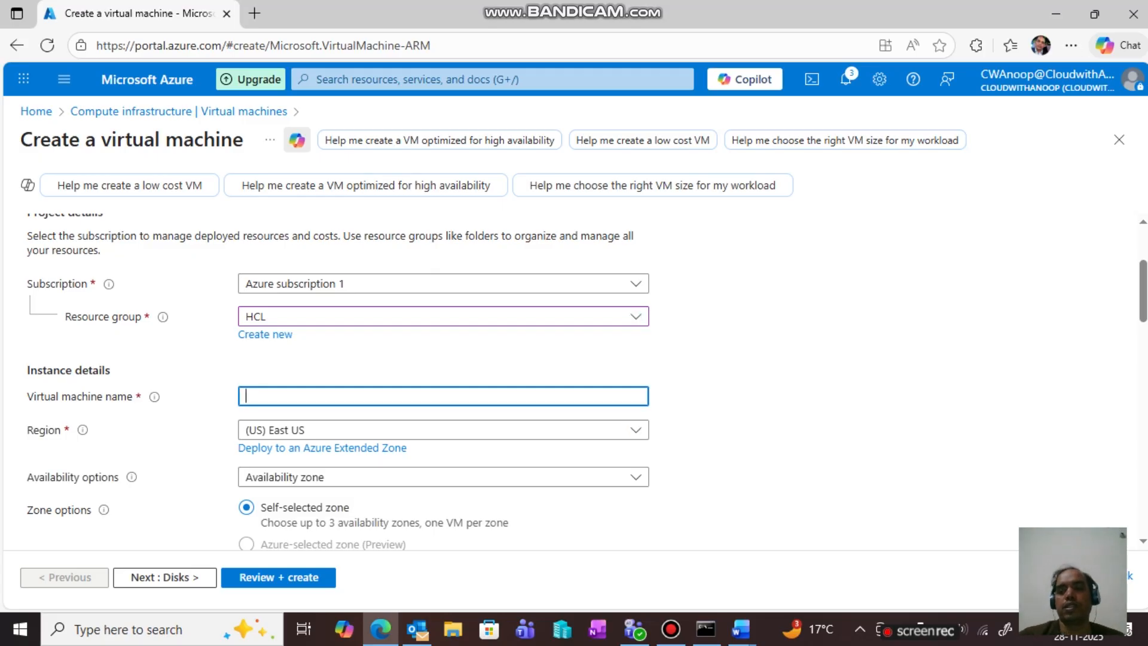
text(Srv)
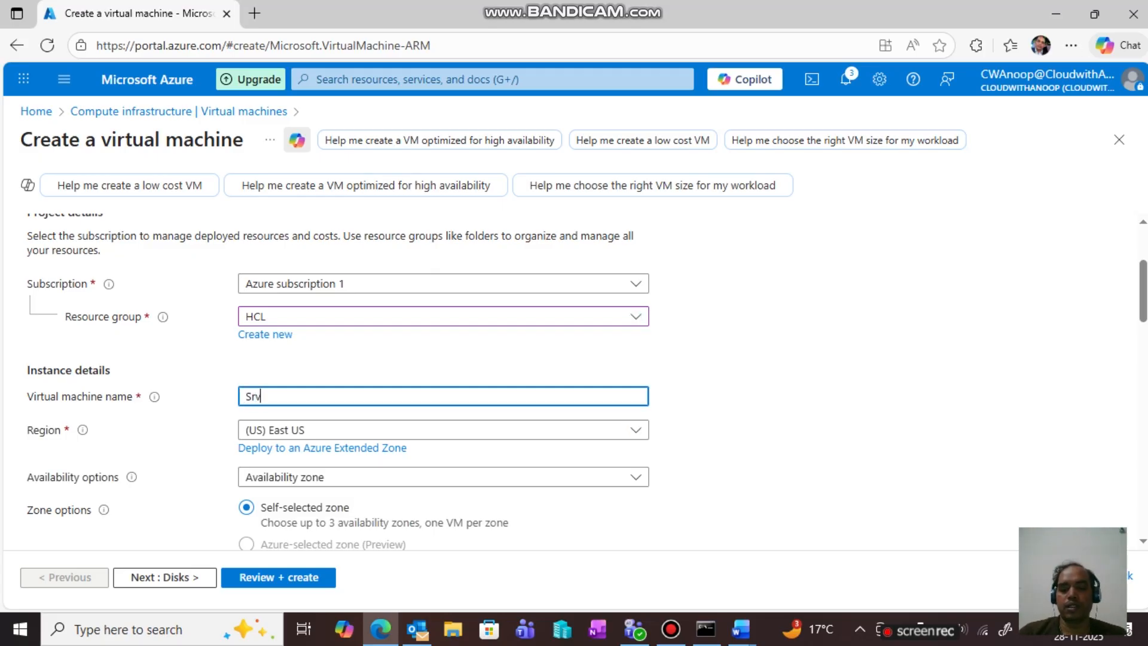
text(01)
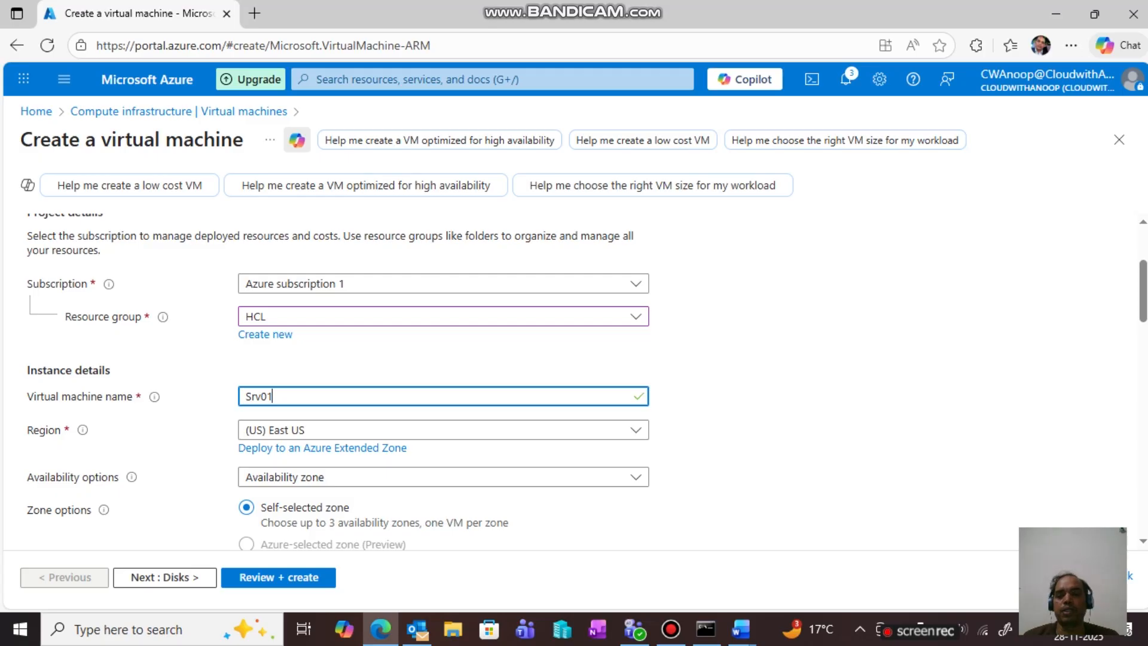
scroll(586, 382, down, 4)
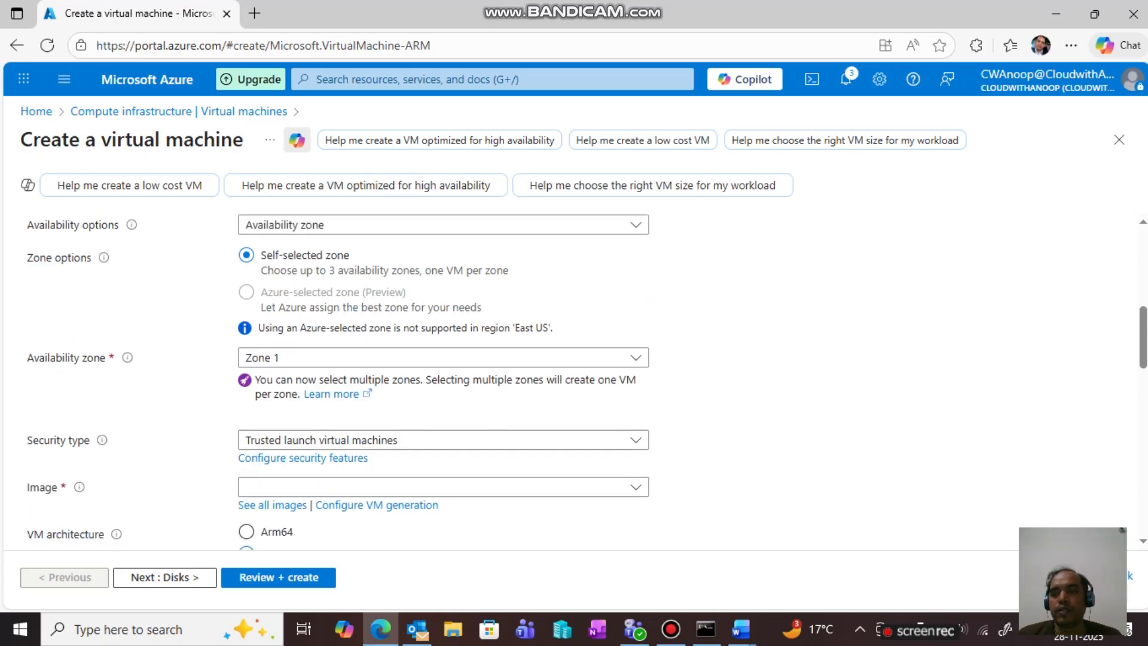
- Keep Availability zone as the availability option and Trusted launch as the security type
scroll(586, 382, up, 1)
click(635, 309)
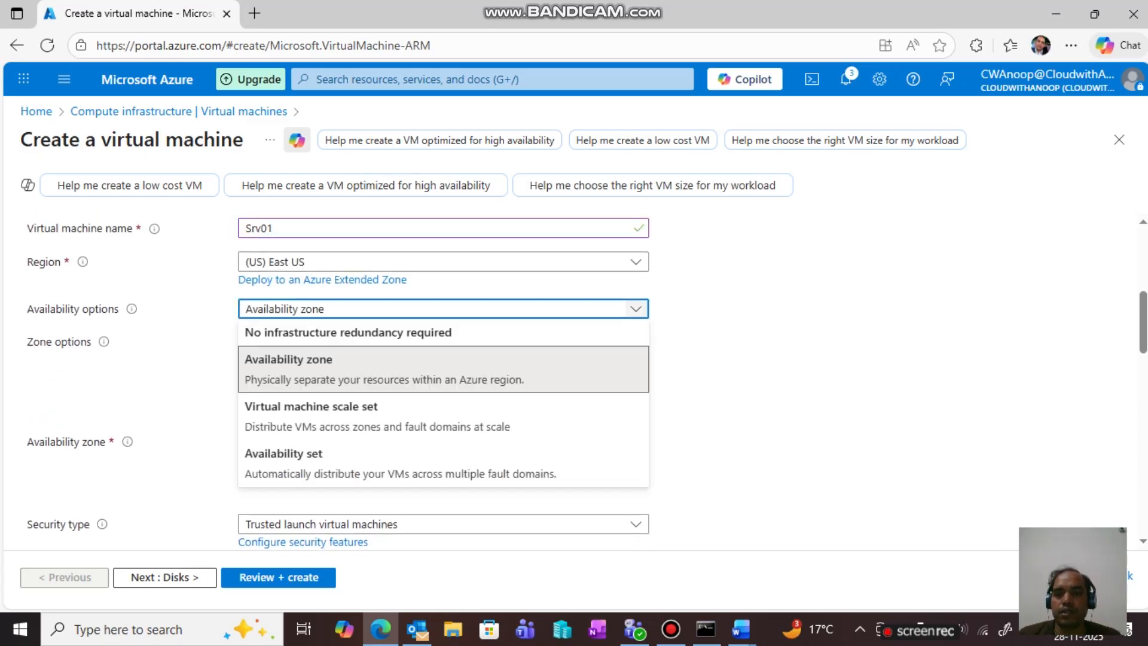
click(636, 309)
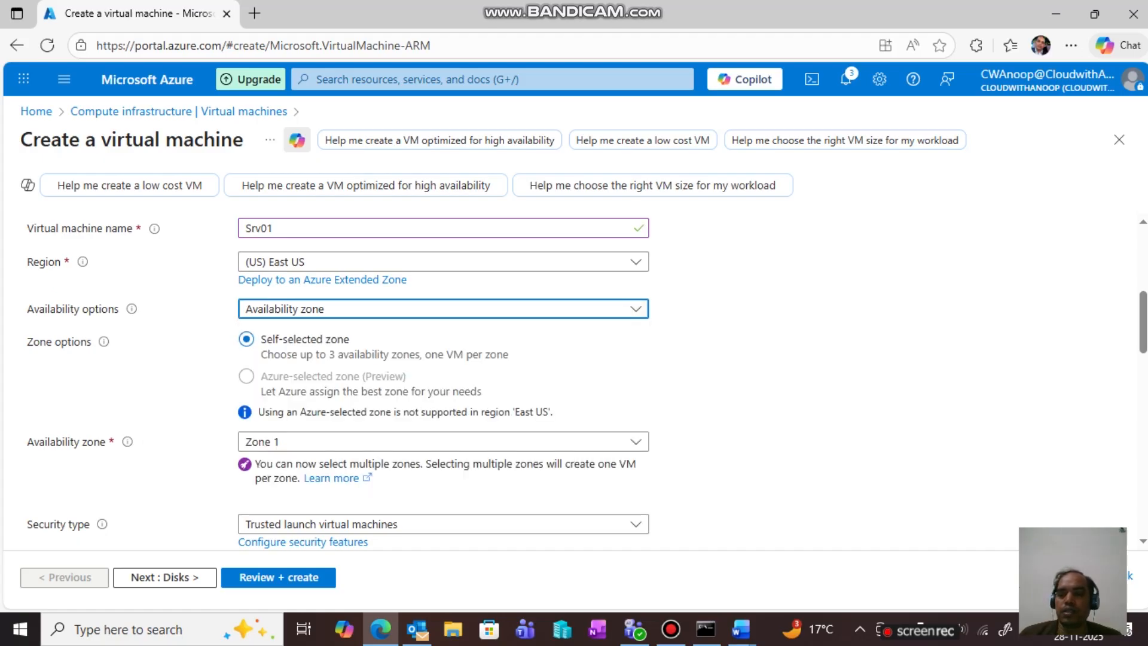
scroll(442, 370, down, 3)
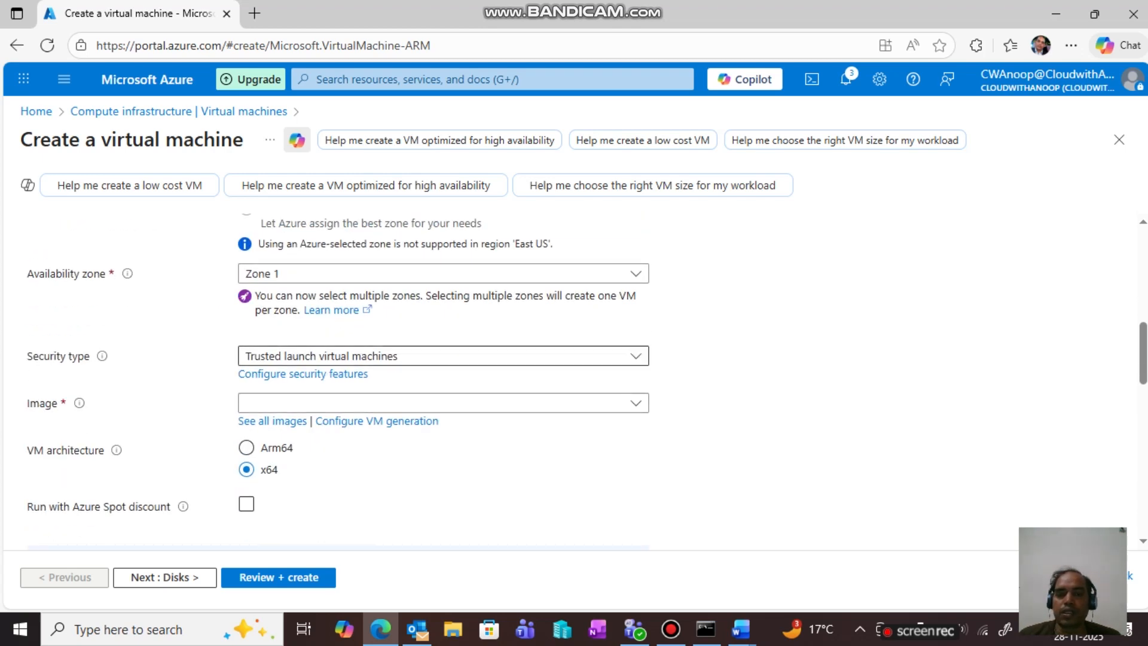
click(635, 355)
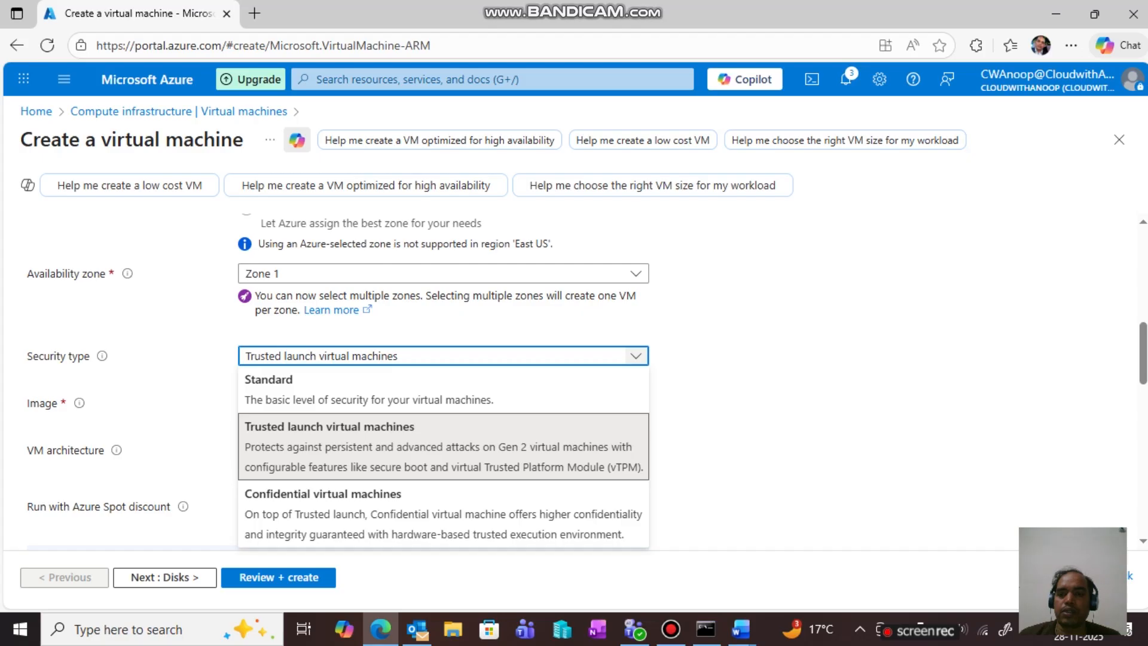
click(636, 355)
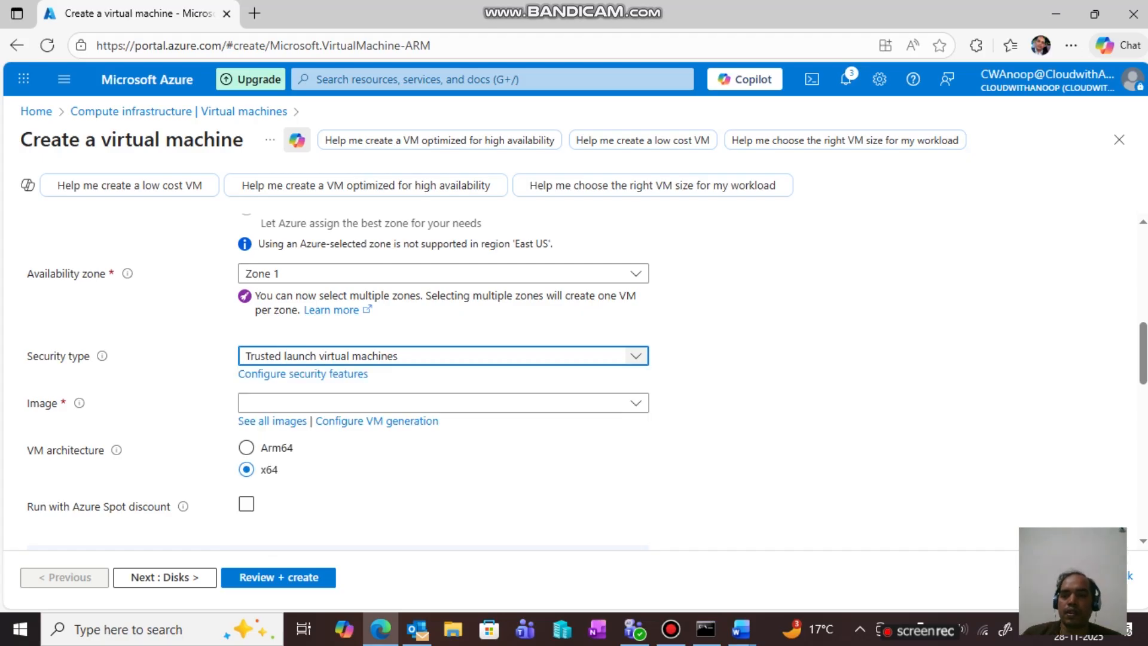
- Choose the Windows Server 2016 Datacenter - x64 Gen2 image and advance to Disks
click(636, 403)
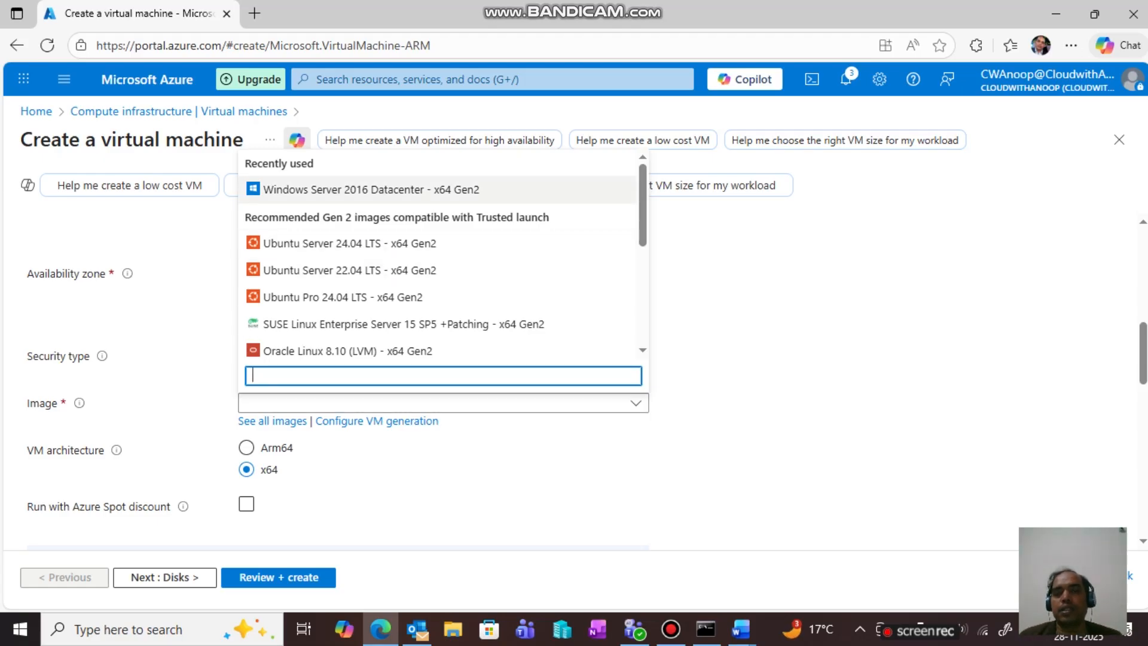
click(371, 189)
scroll(358, 382, down, 1)
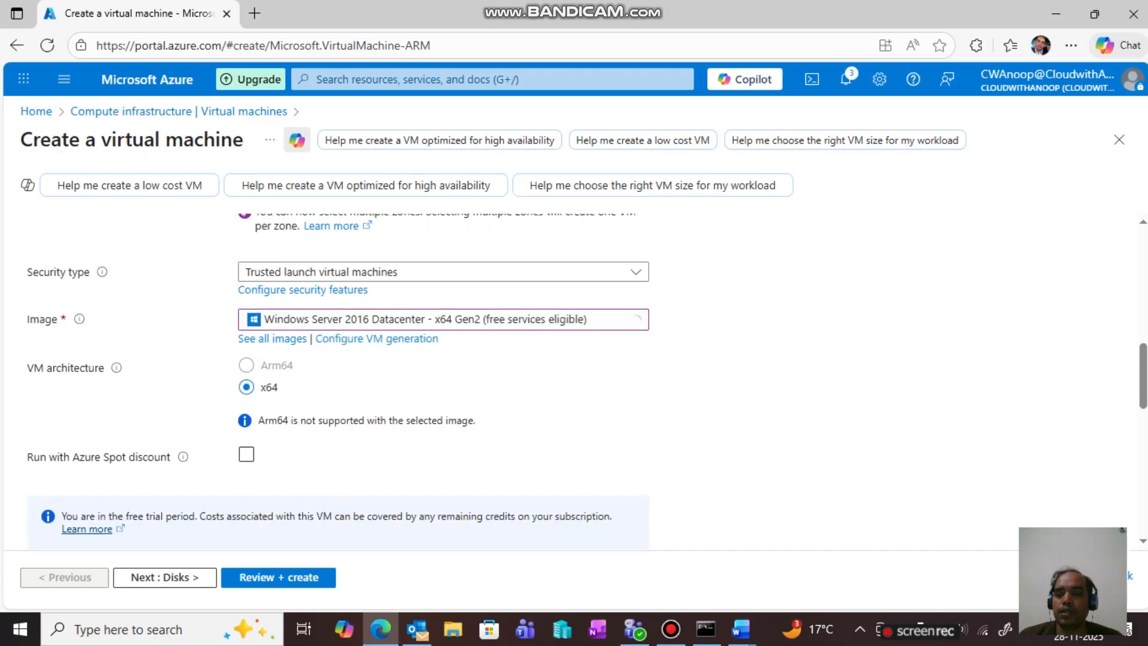
click(165, 577)
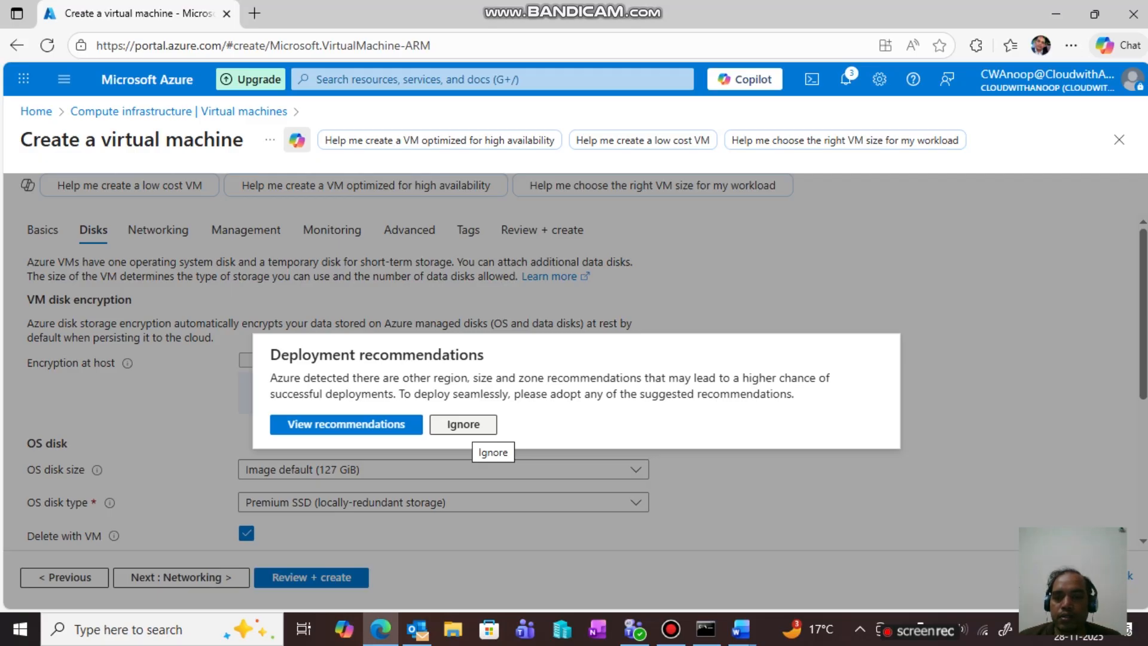
- Ignore the deployment recommendations and accept the default disk settings
click(463, 424)
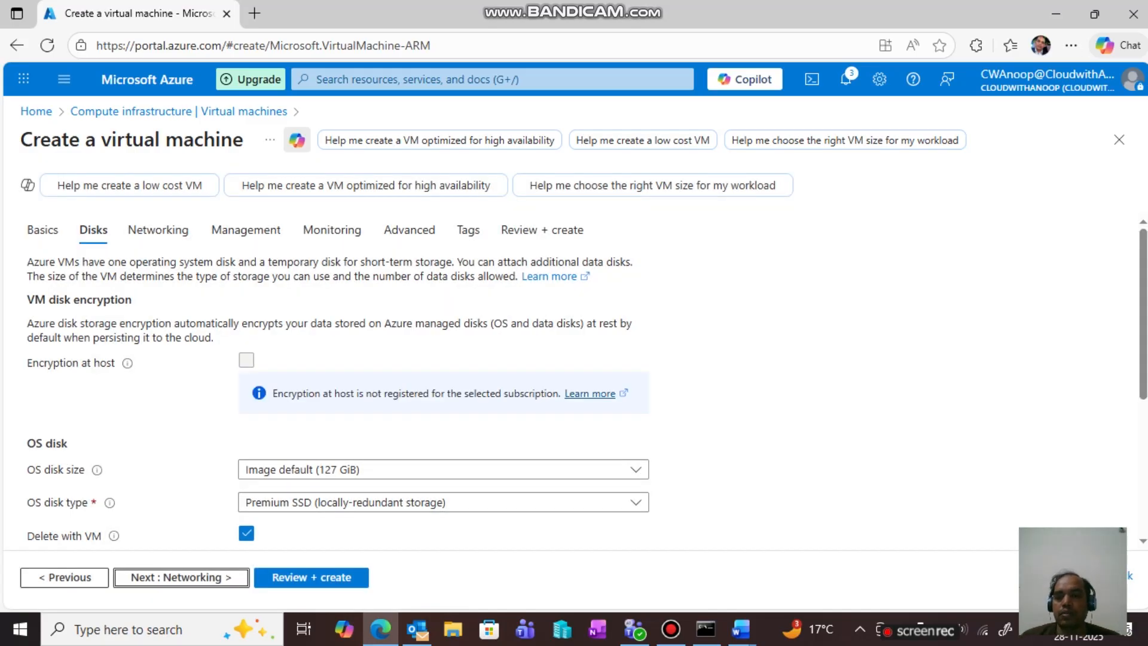
scroll(573, 376, down, 1)
scroll(574, 376, down, 3)
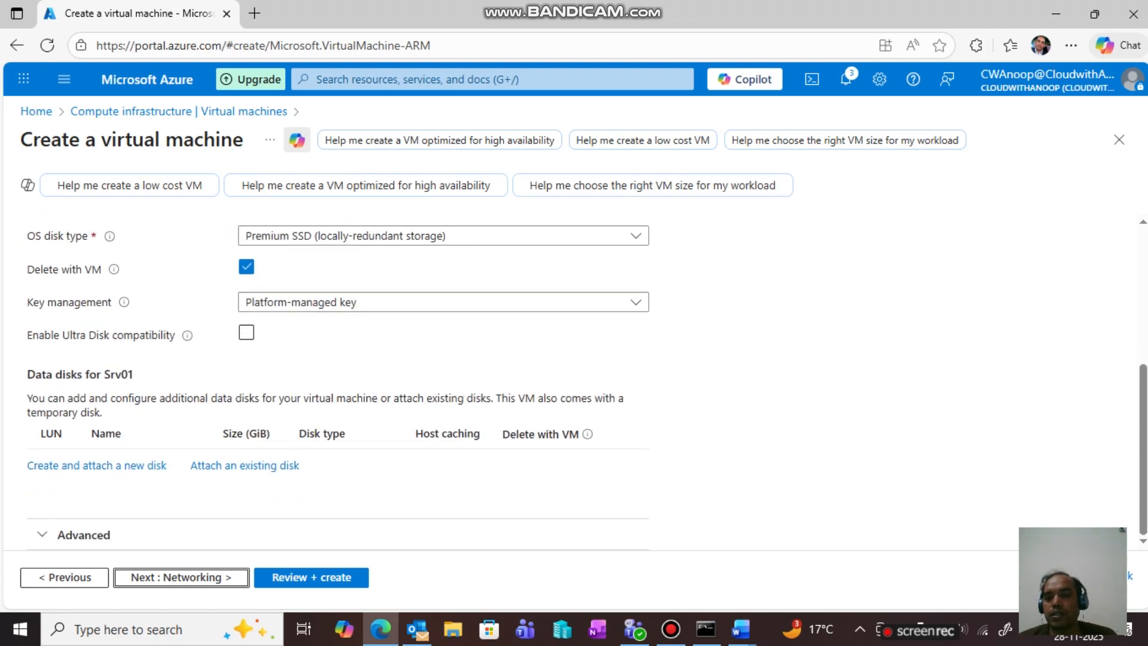
scroll(574, 377, up, 4)
scroll(573, 377, down, 2)
click(181, 577)
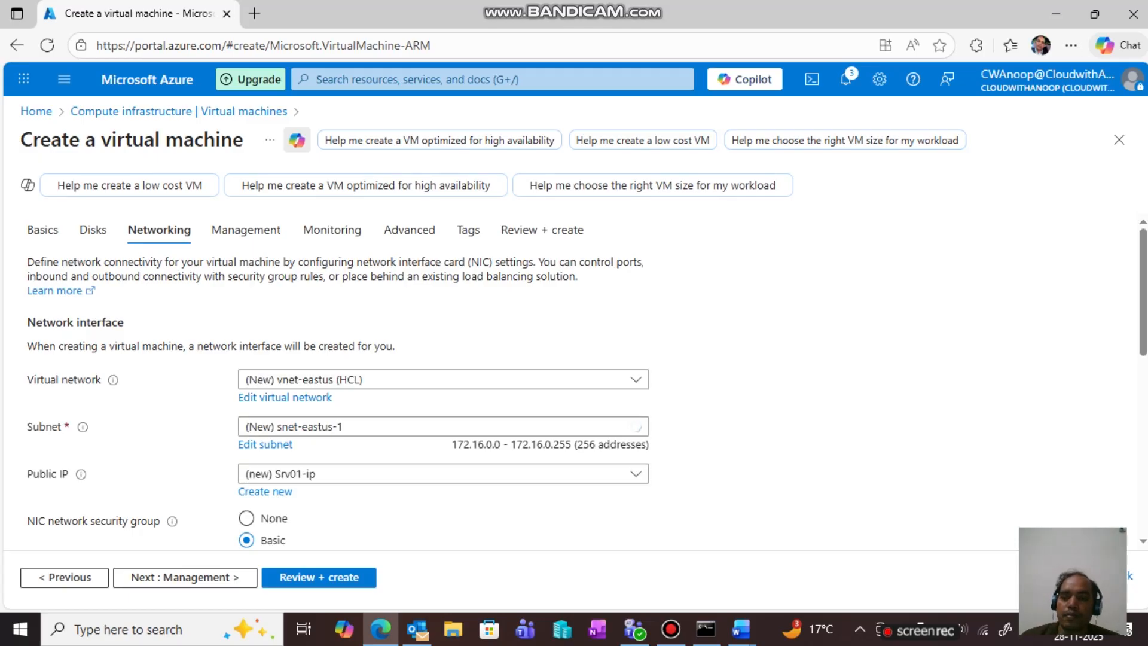
- Review default networking: vnet-eastus, subnet snet-eastus-1, public IP Srv01-ip, RDP 3389 inbound
scroll(573, 382, down, 1)
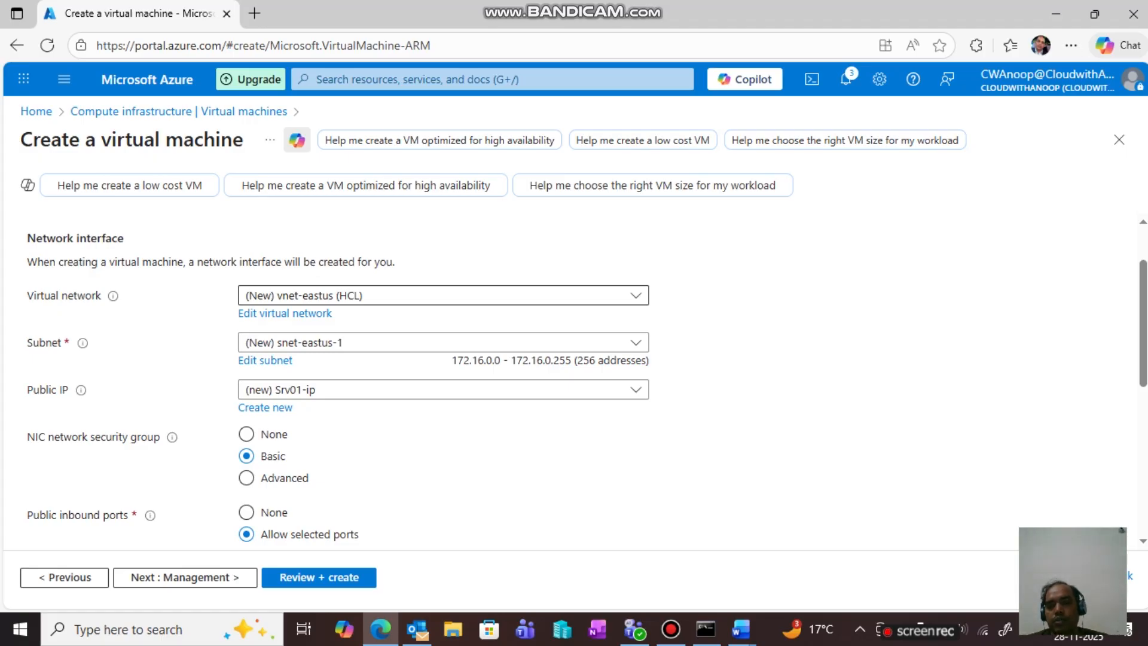
scroll(574, 383, down, 5)
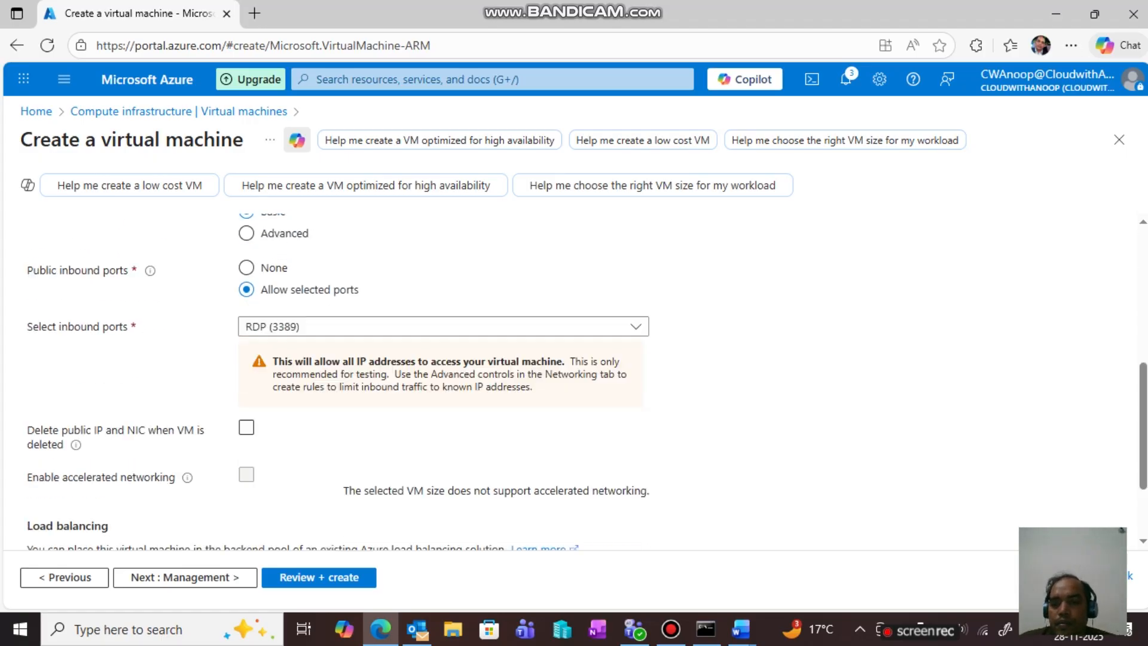
scroll(574, 382, up, 1)
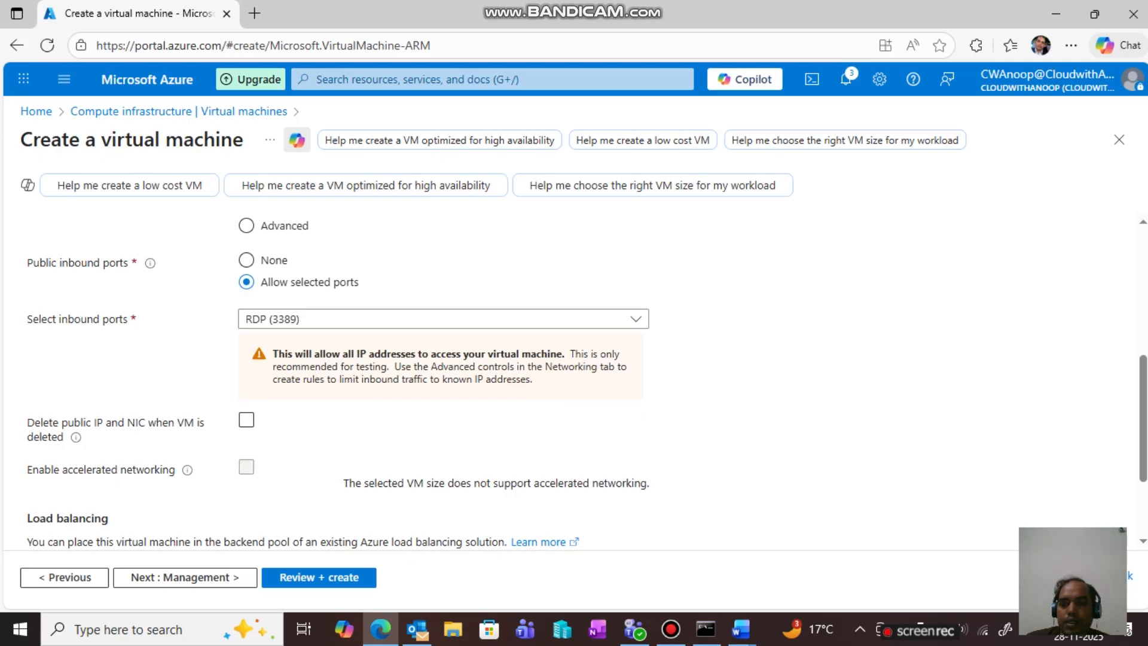
scroll(574, 383, down, 3)
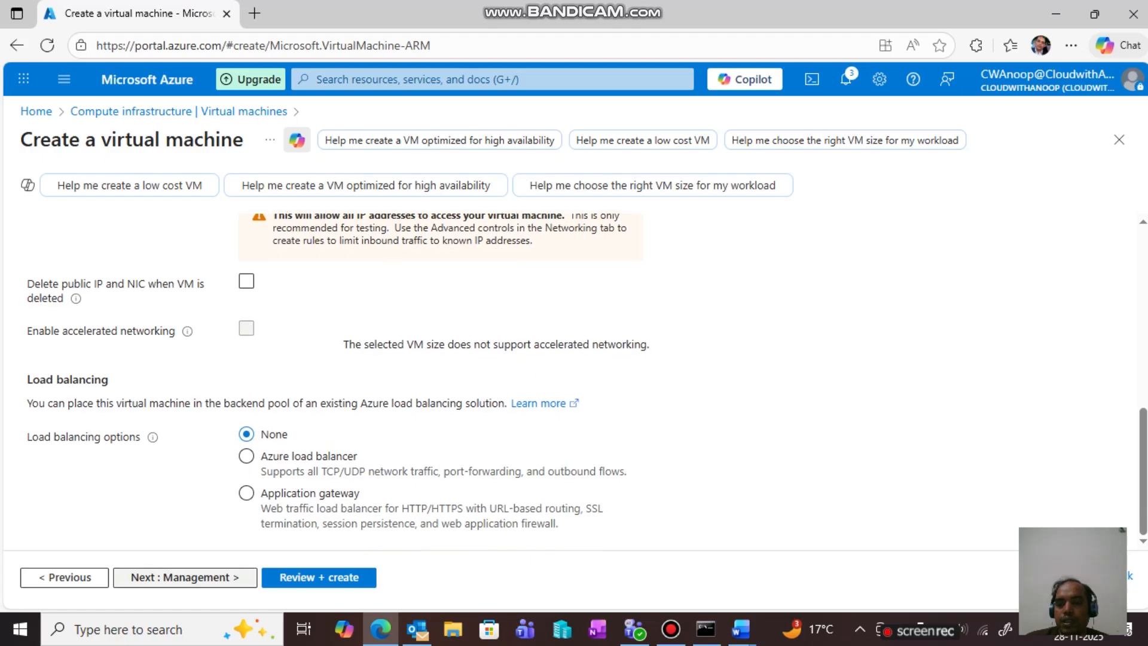
- Pass the Management, Monitoring and Advanced steps with defaults to reach Tags
click(185, 577)
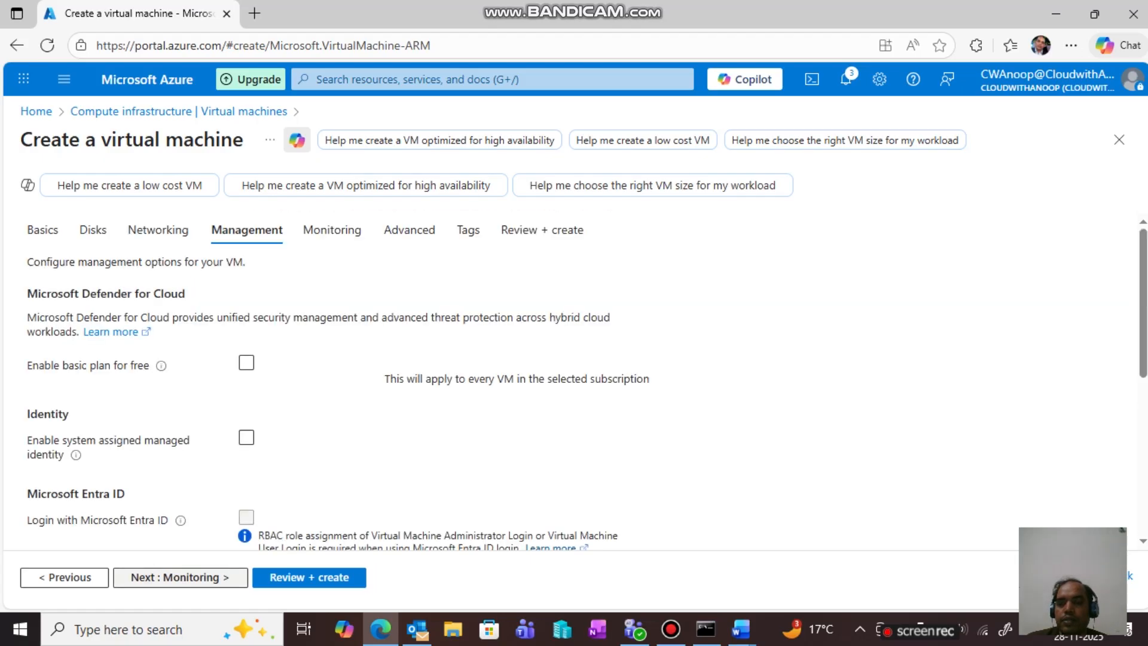
scroll(574, 383, down, 4)
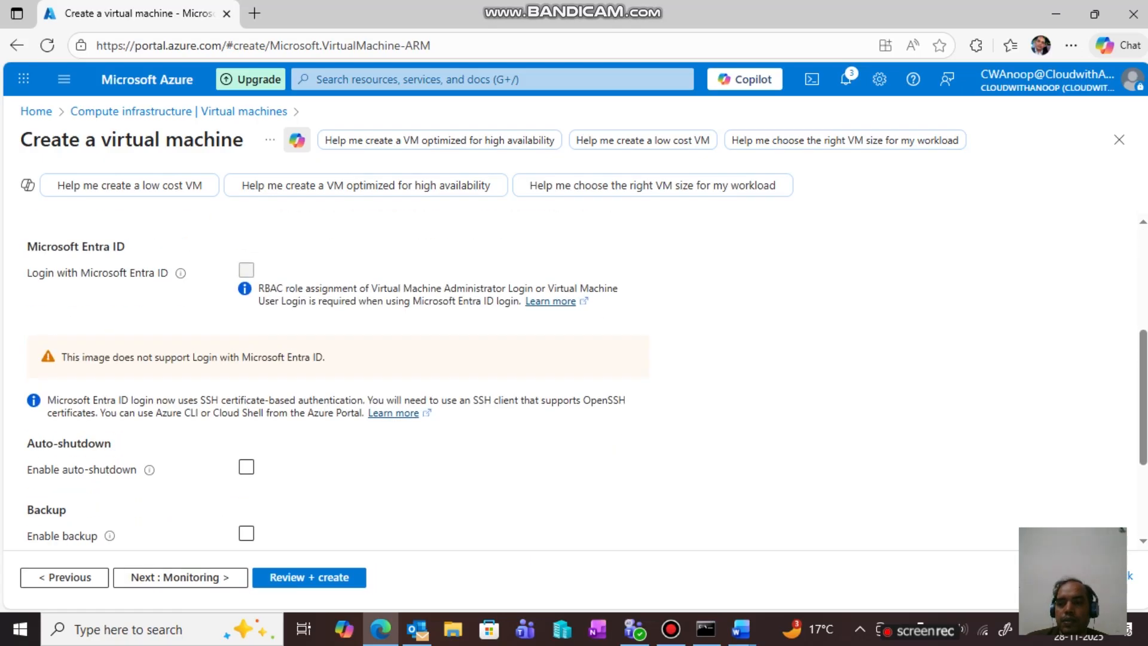
scroll(573, 383, down, 3)
click(180, 577)
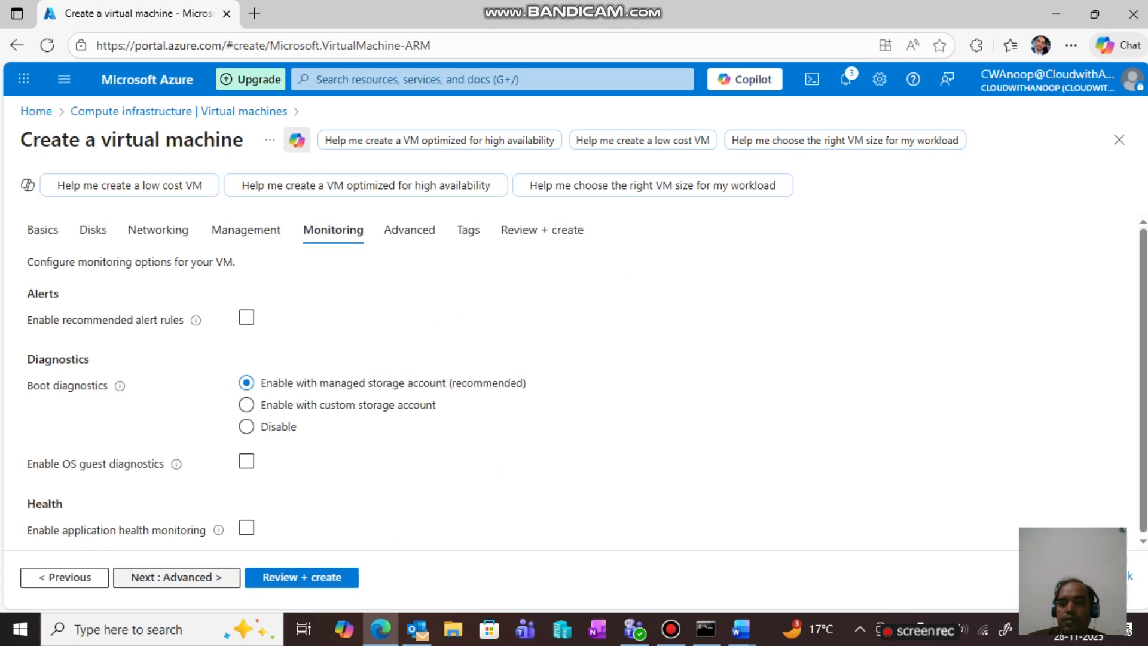
click(174, 577)
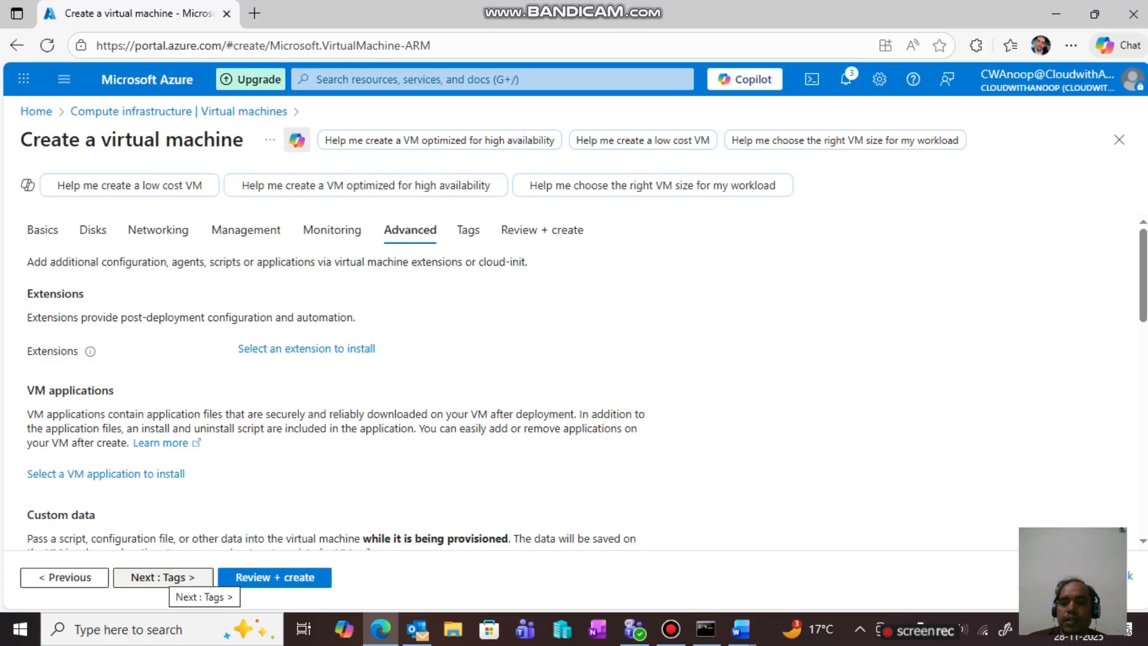
click(174, 576)
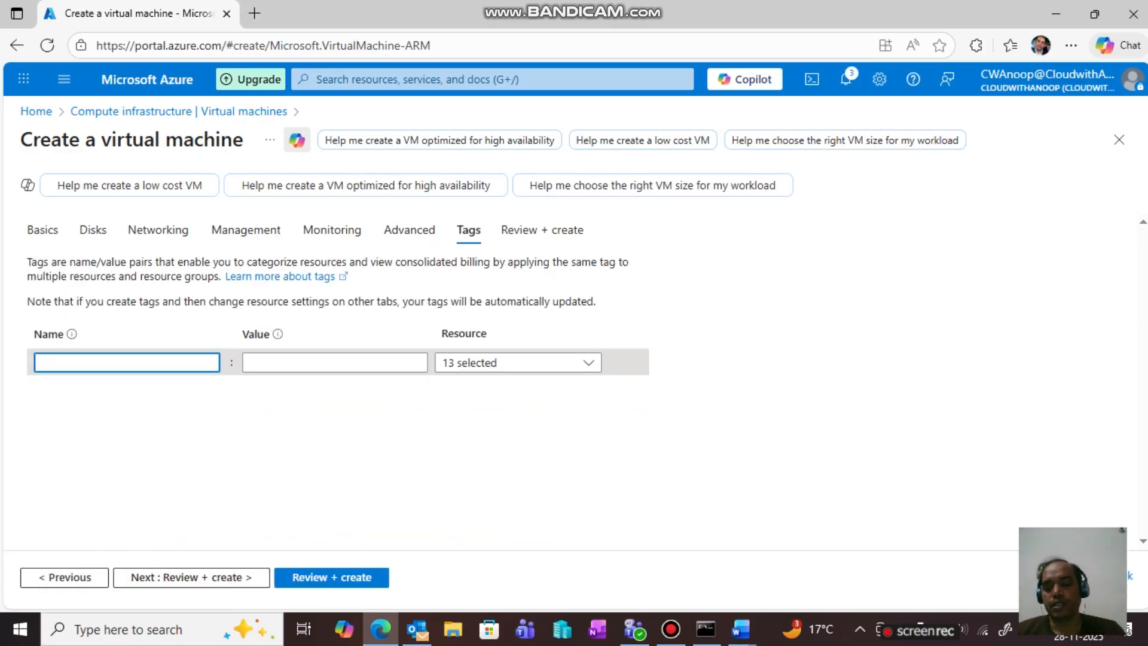
- Add a tag Name = HCL and run Review + create validation
text(N)
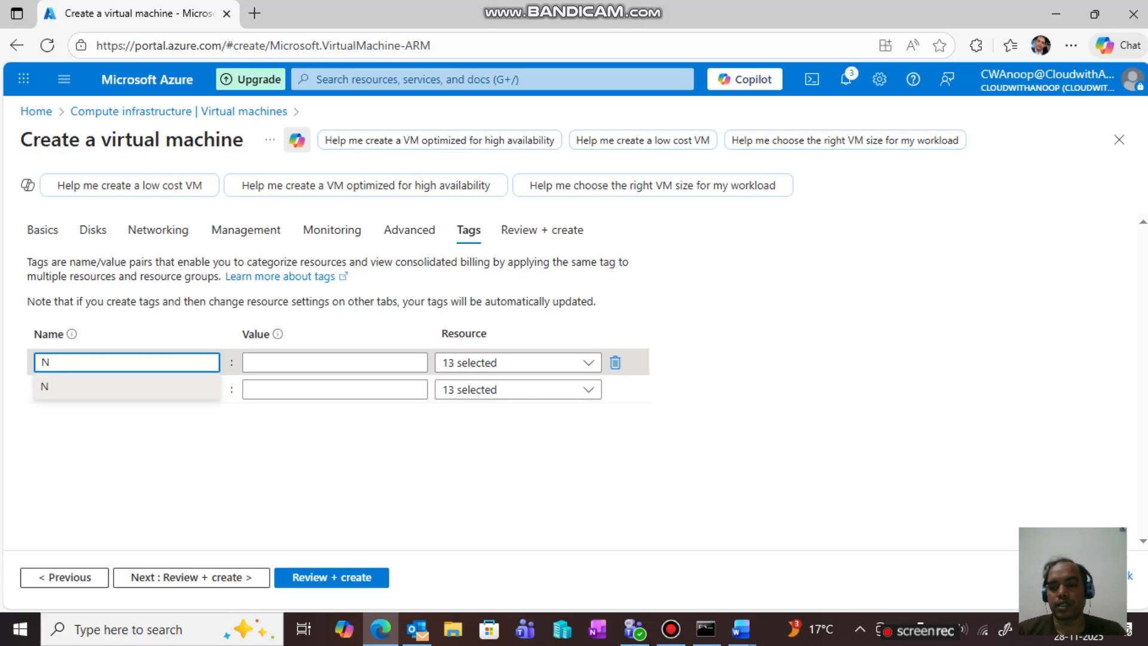
text(ame)
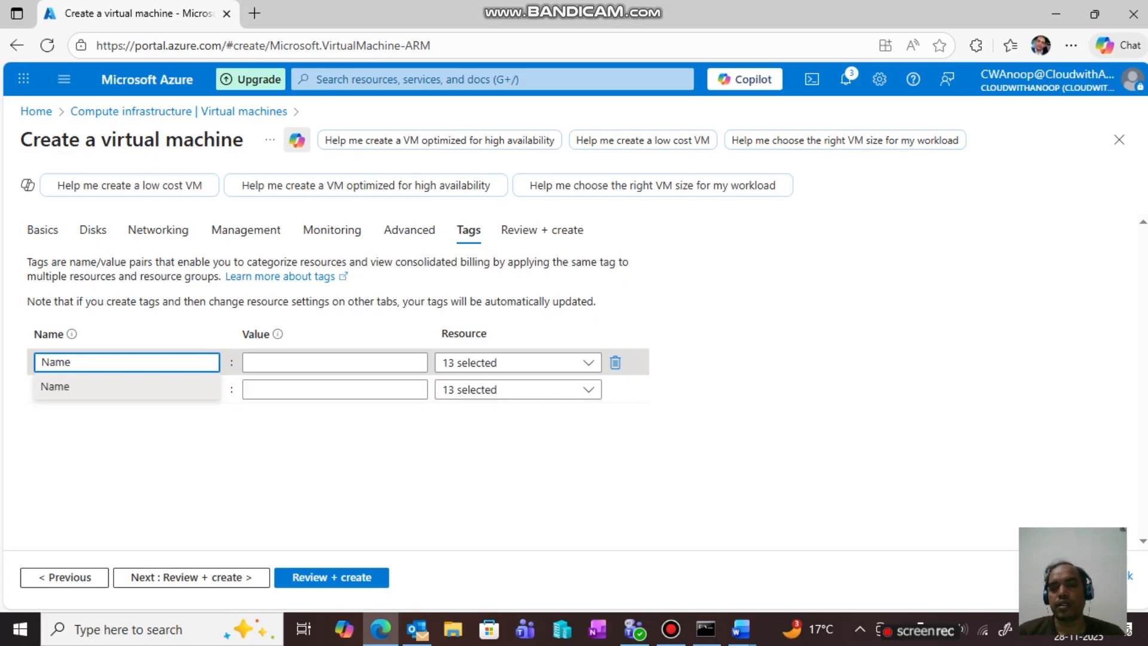
click(335, 362)
text(HCL)
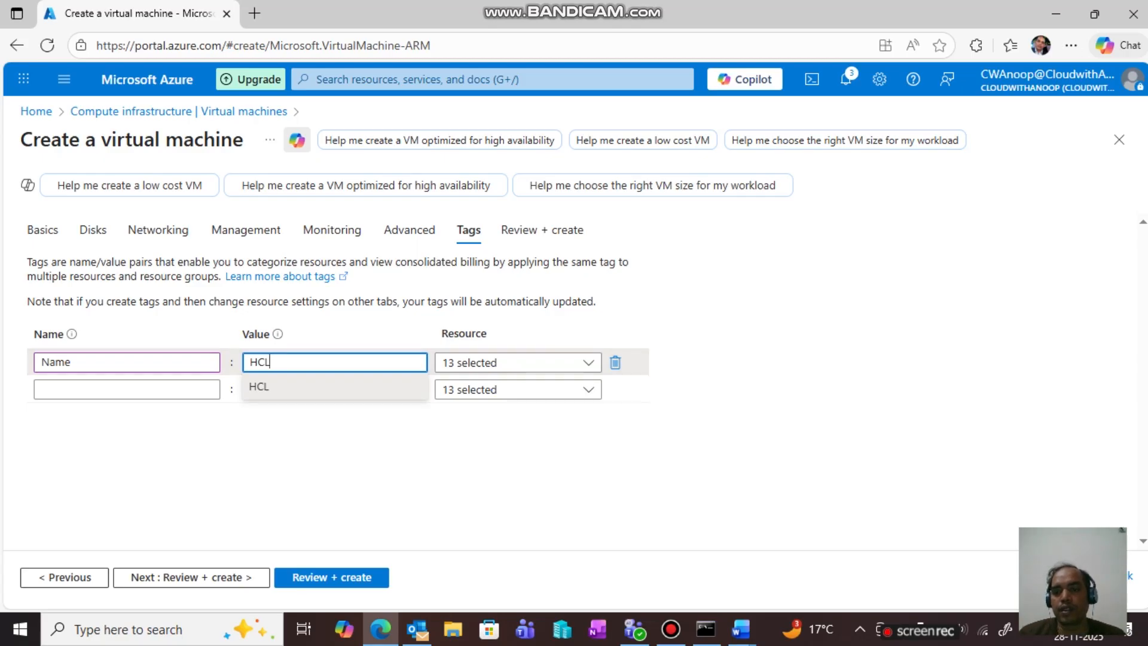
click(192, 577)
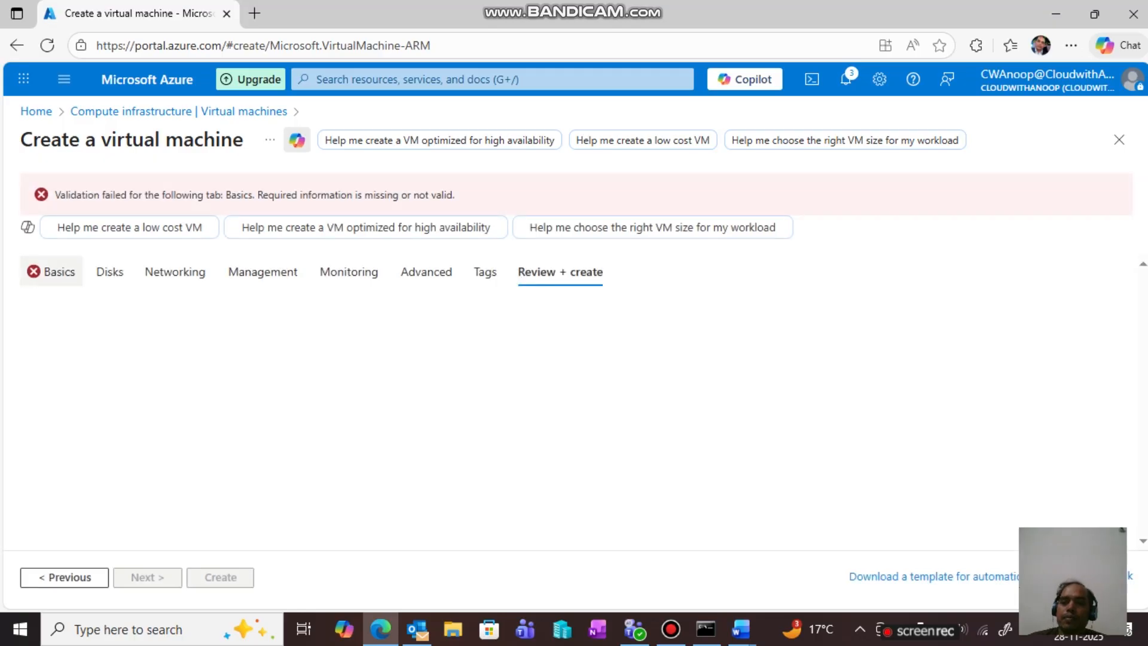
- On Basics, replace the unavailable Standard_B1s size with Standard_DC1s_v3 (1 vcpu, 8 GiB)
click(57, 271)
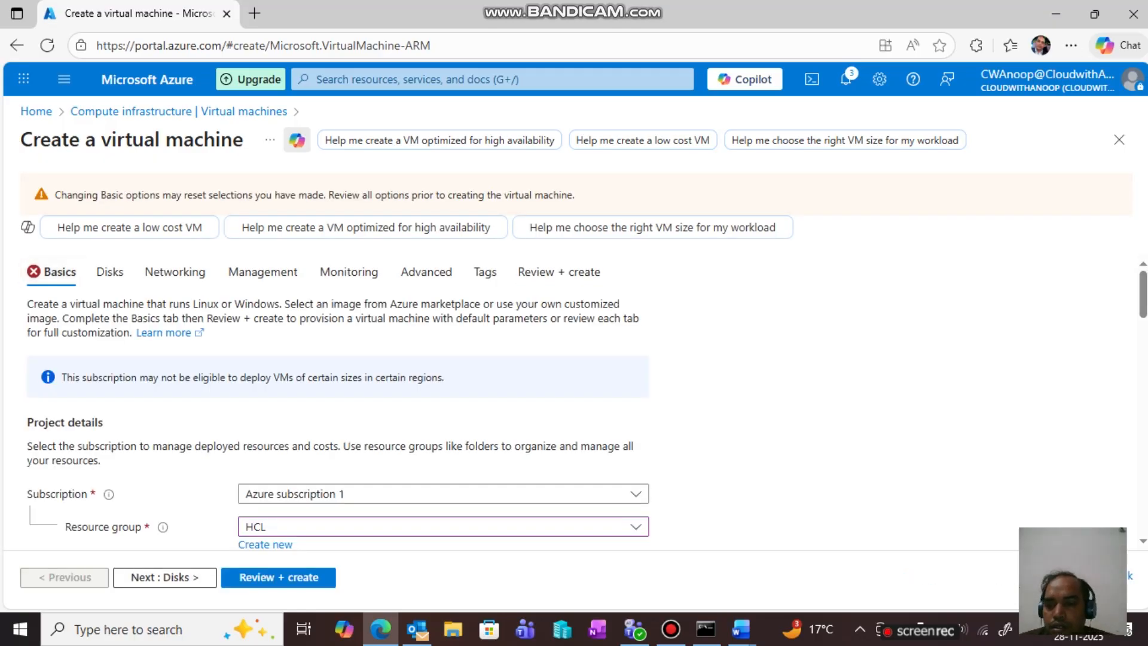
scroll(338, 400, down, 5)
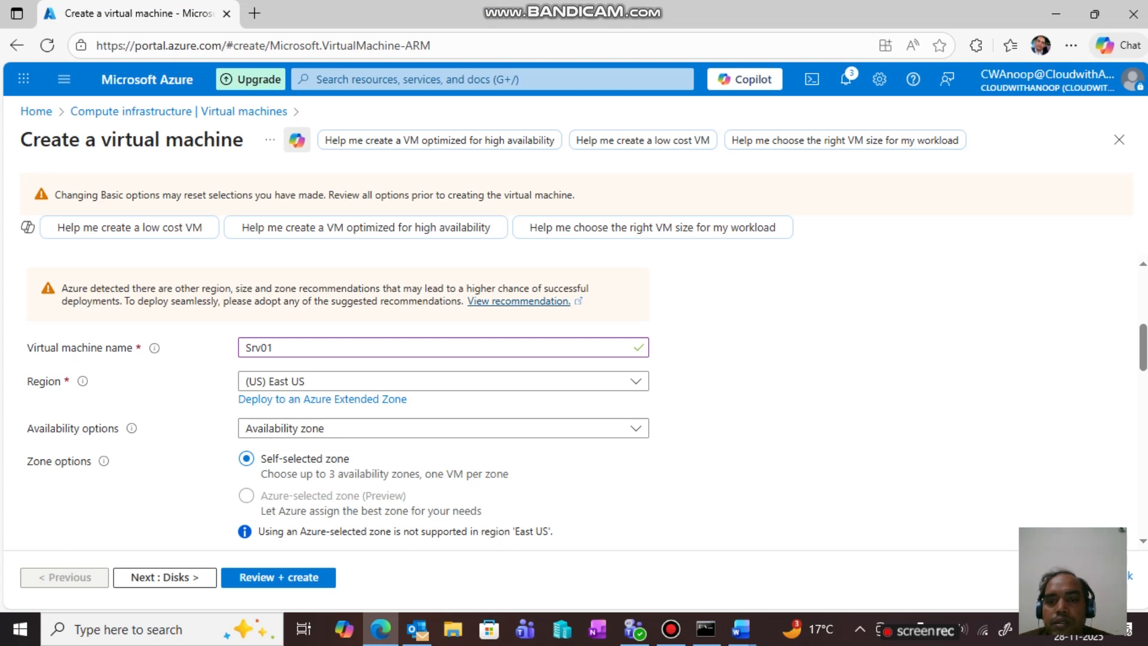
scroll(442, 400, down, 3)
scroll(443, 400, down, 7)
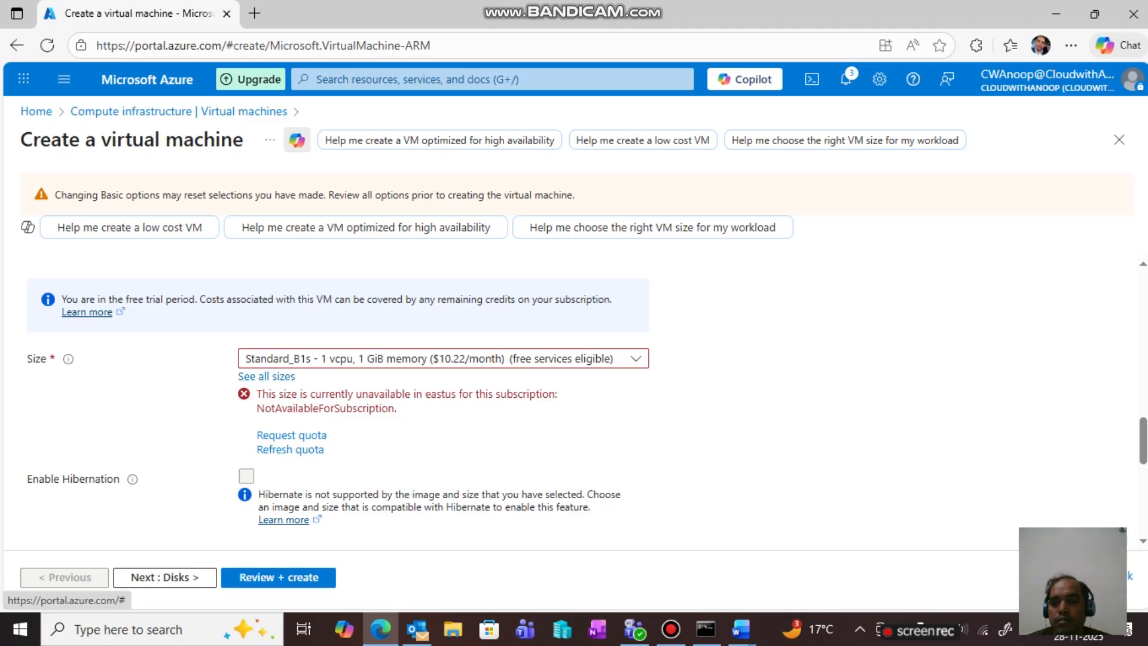
click(636, 358)
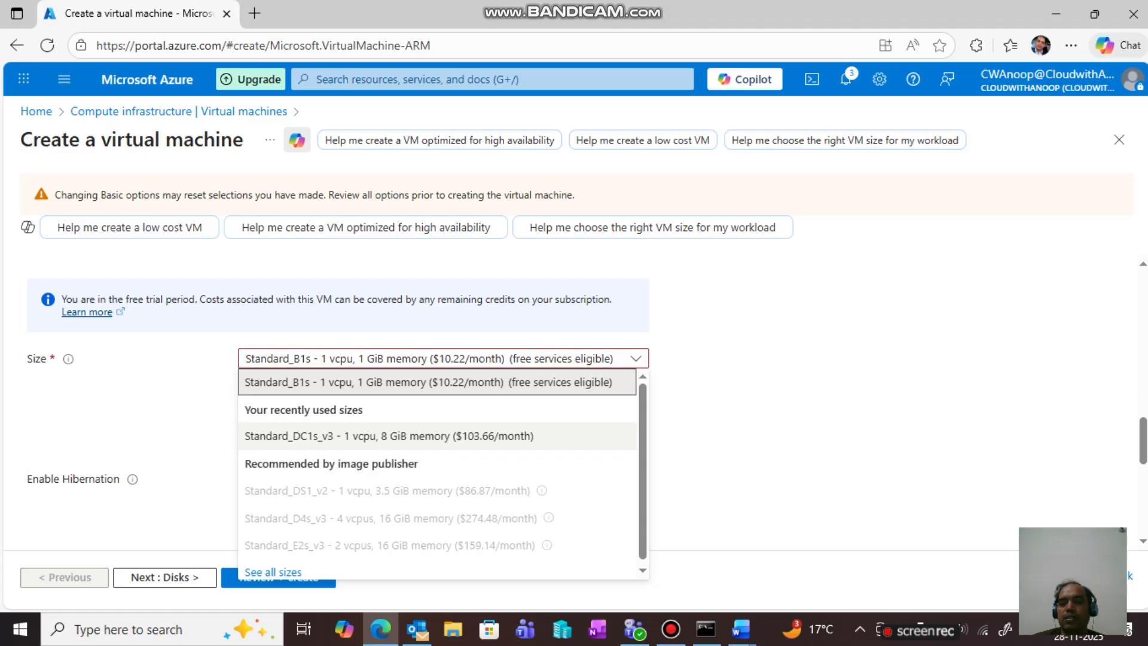
click(389, 436)
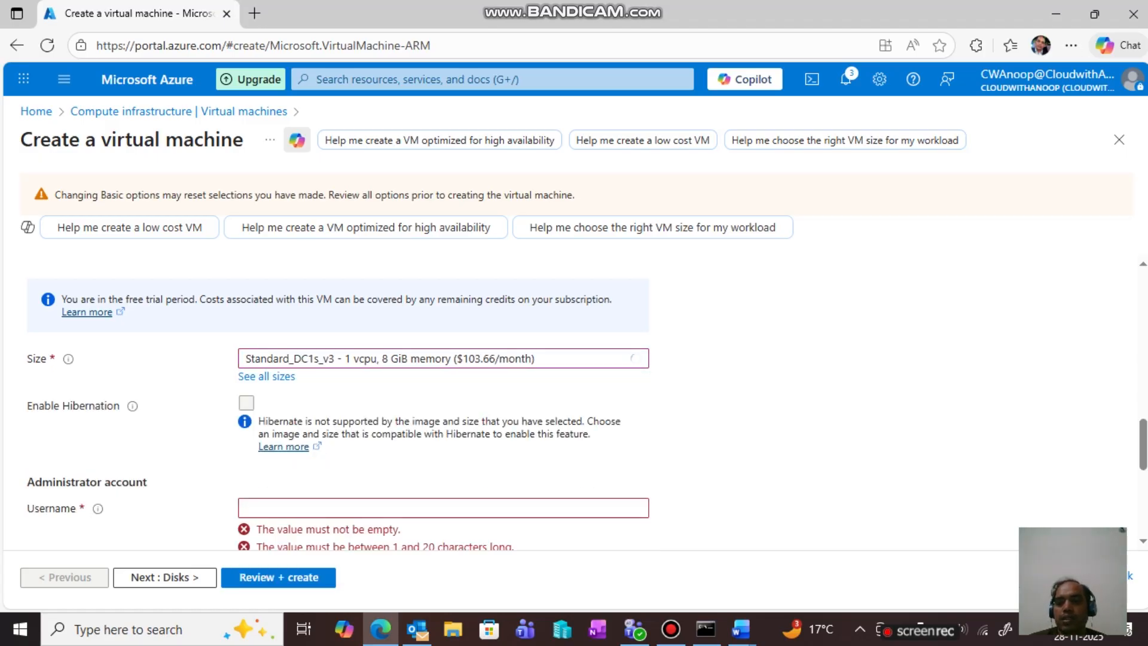
scroll(443, 389, down, 4)
scroll(442, 389, up, 3)
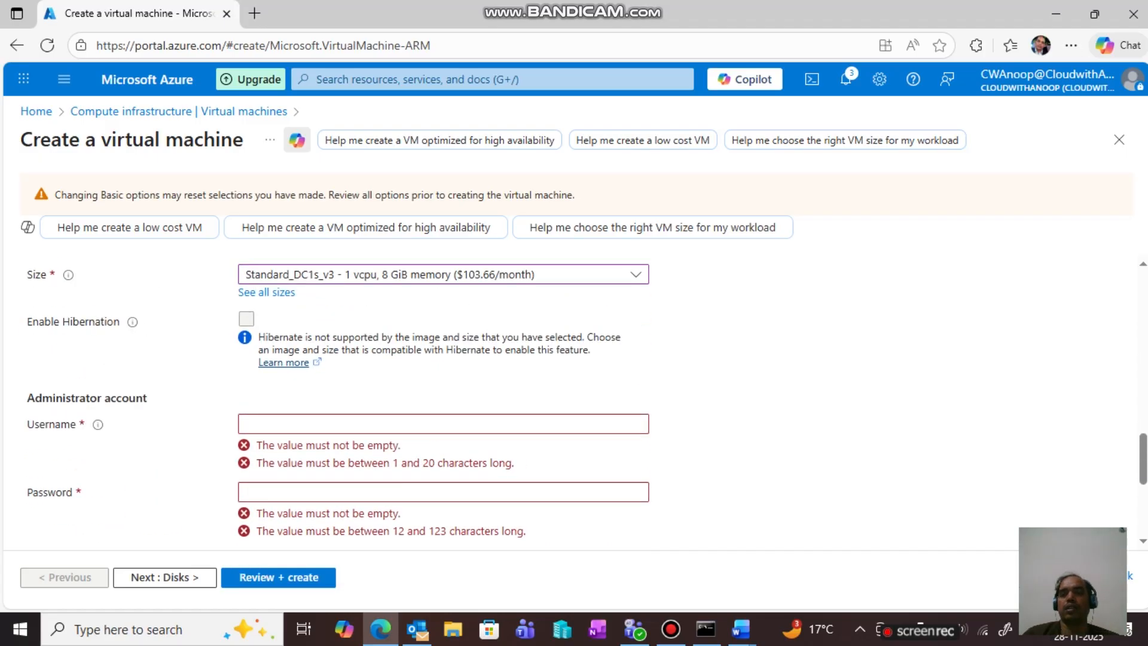
scroll(442, 389, down, 1)
- Enter the administrator username, a password, and a confirmation password
click(246, 340)
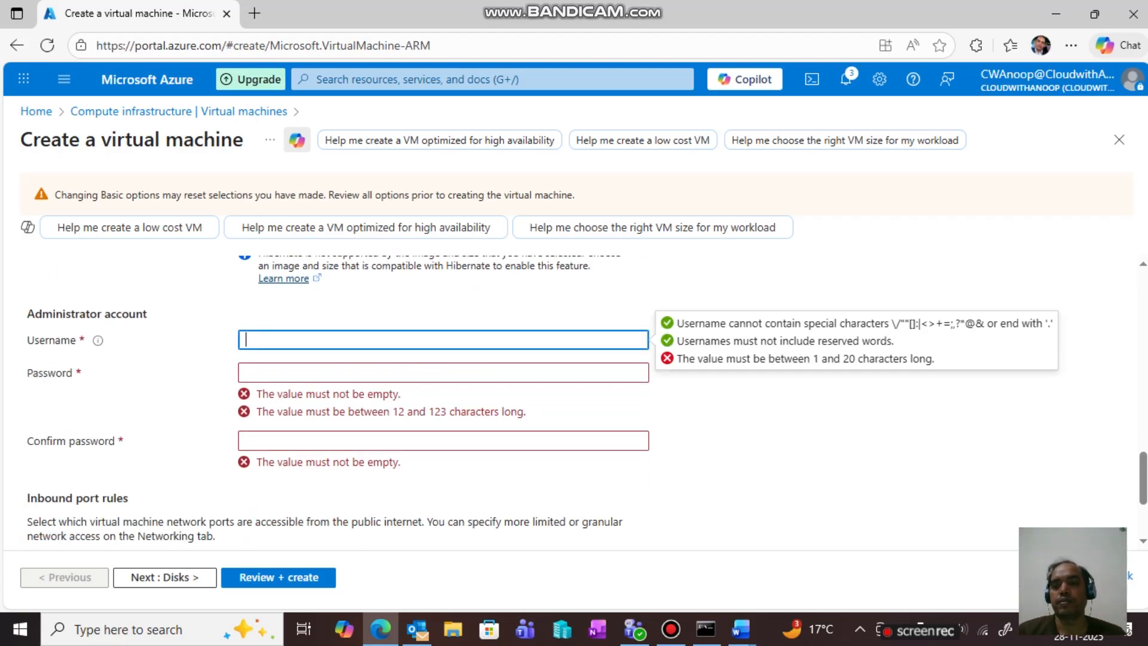
text(a)
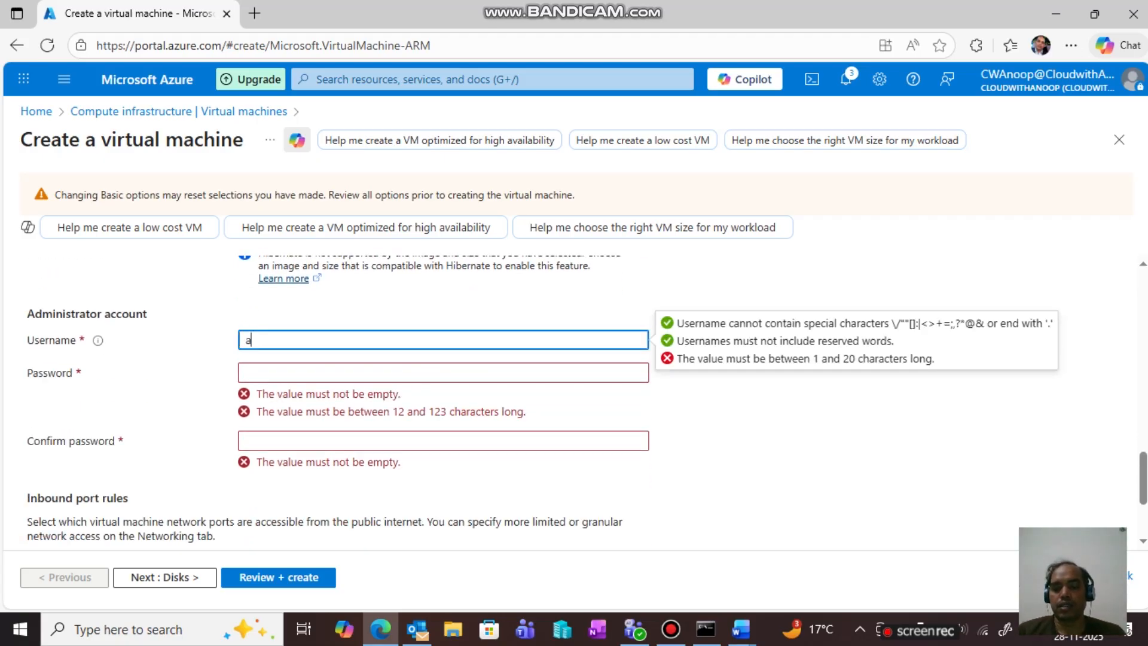
text(dminist)
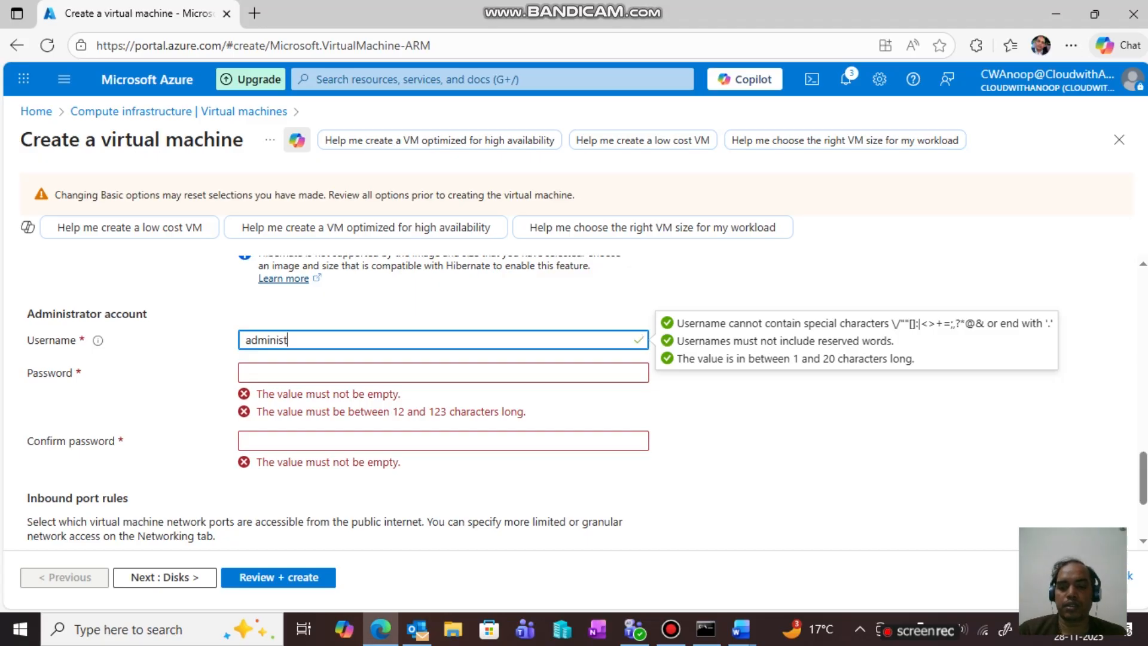
text(rator1)
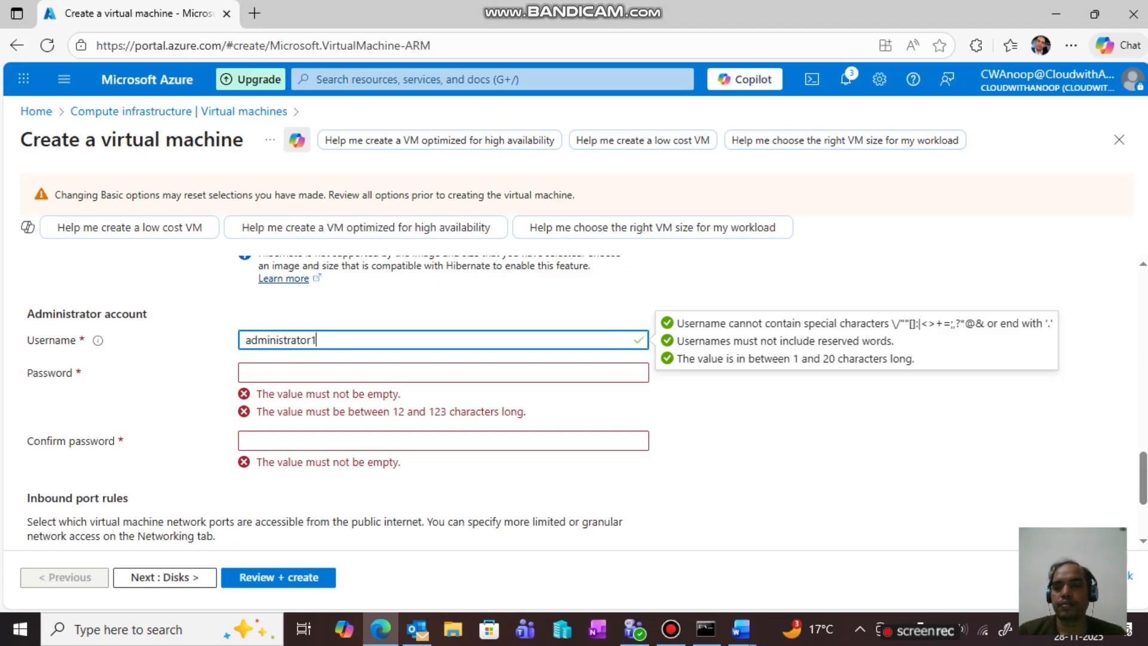
click(245, 371)
text(Adm)
text(•••••••)
text(•)
key(BackSpace)
key(BackSpace)
key(BackSpace)
key(BackSpace)
key(BackSpace)
key(BackSpace)
key(BackSpace)
key(BackSpace)
key(BackSpace)
key(BackSpace)
key(BackSpace)
text(A••••••••)
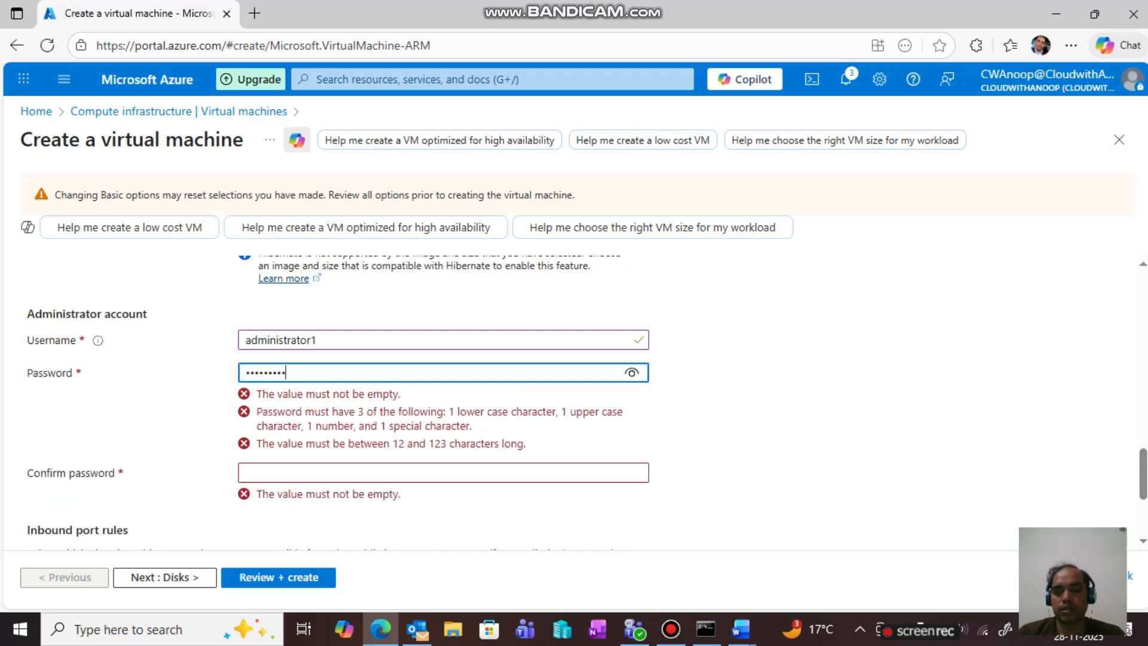
text(••••••)
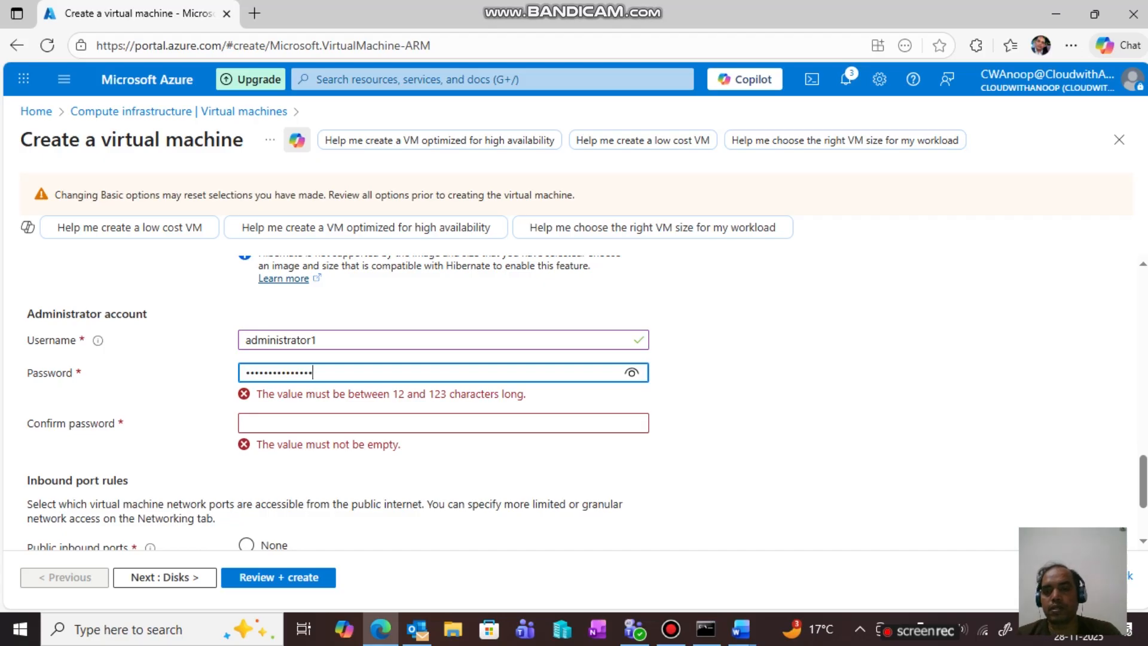
key(Tab)
text(••••••••••••••)
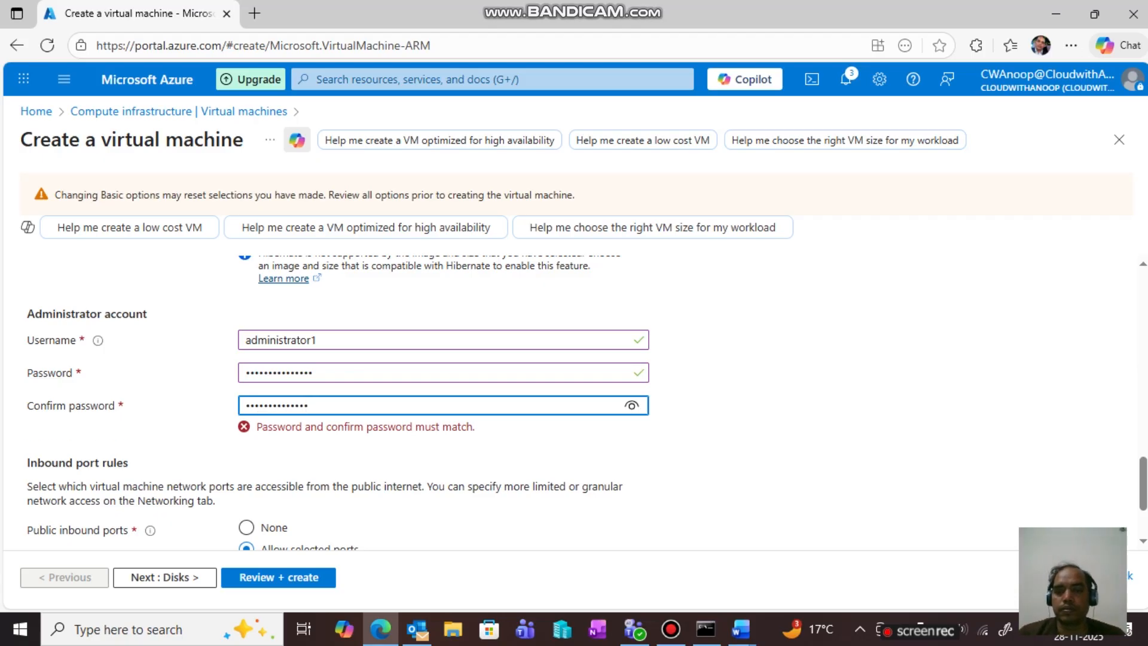
- Reveal and retype the confirmation password to correct it
click(632, 406)
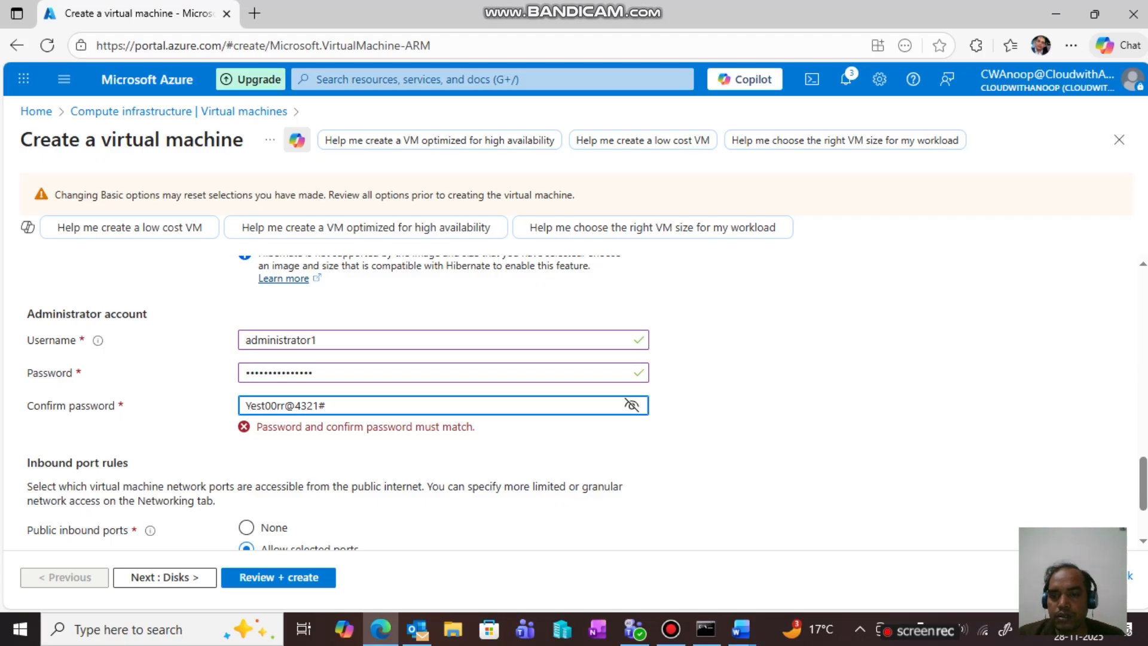
key(BackSpace)
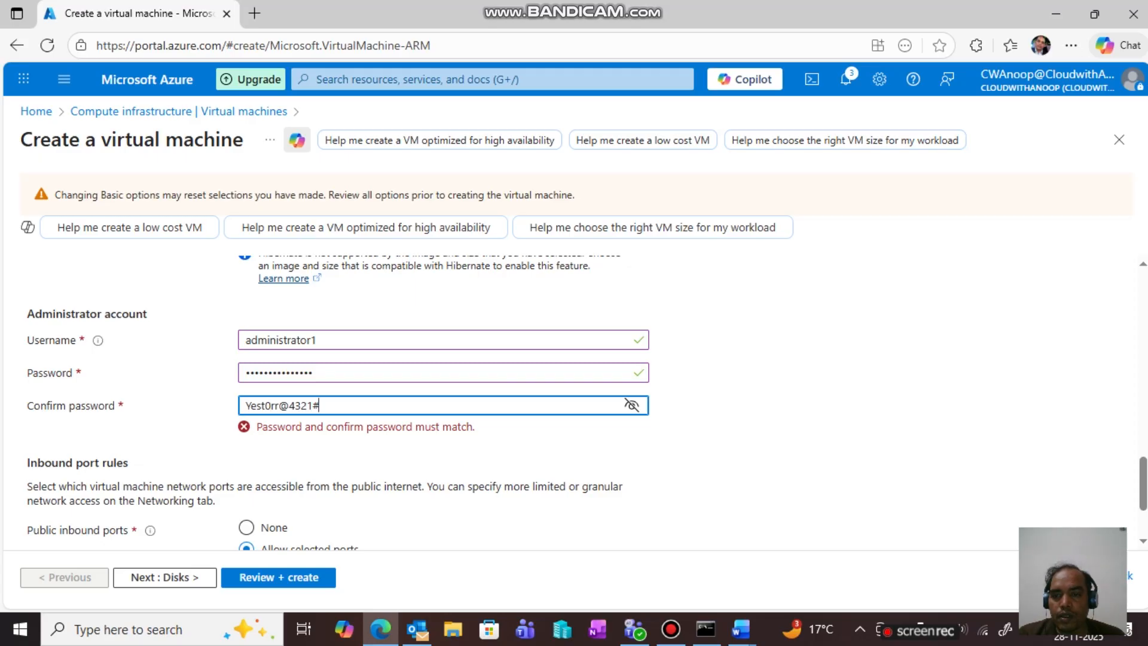
key(BackSpace)
key(BackSpace)
key(BackSpace)
key(BackSpace)
key(BackSpace)
key(BackSpace)
key(BackSpace)
key(BackSpace)
key(BackSpace)
key(BackSpace)
key(BackSpace)
key(BackSpace)
key(BackSpace)
text(Y•••••)
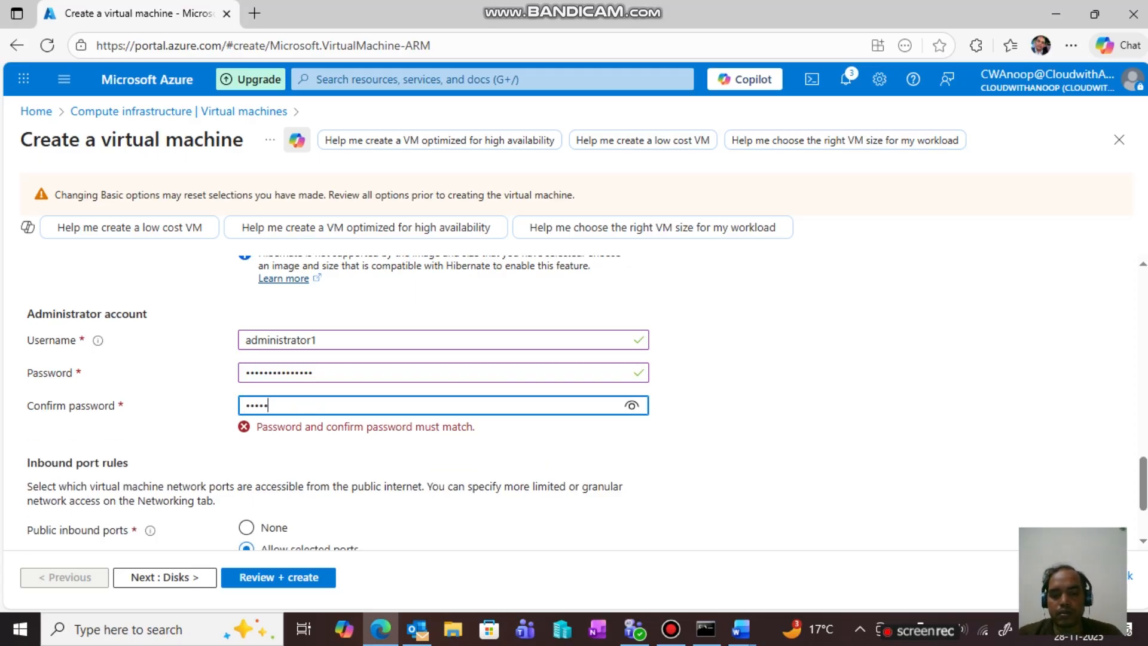
text(•••••••)
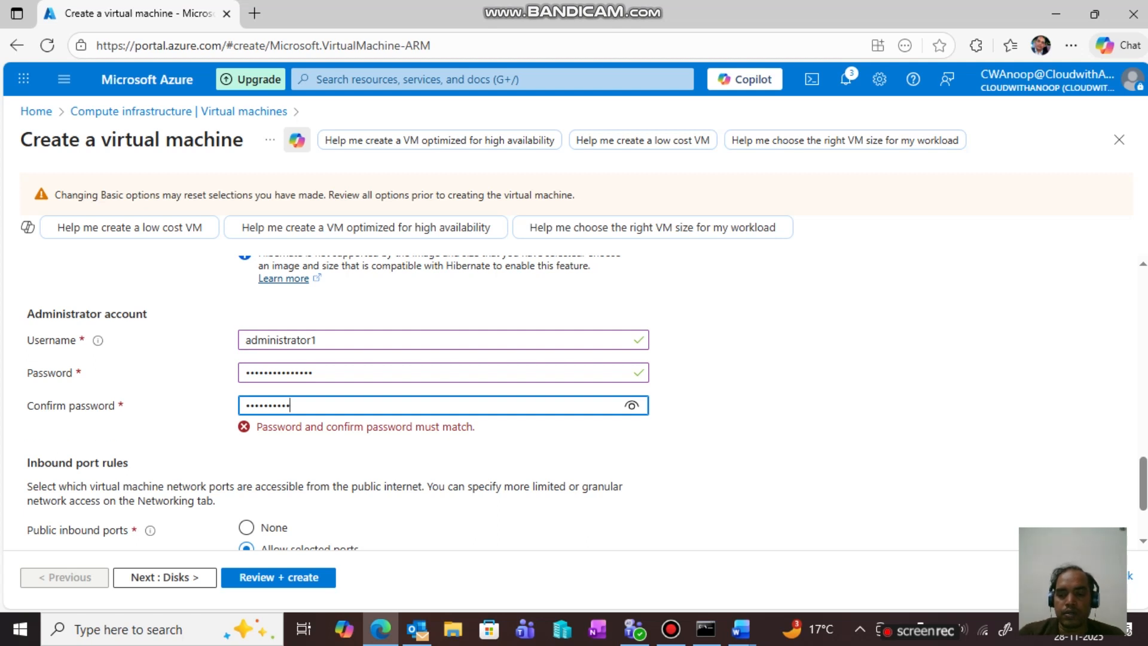
text(•)
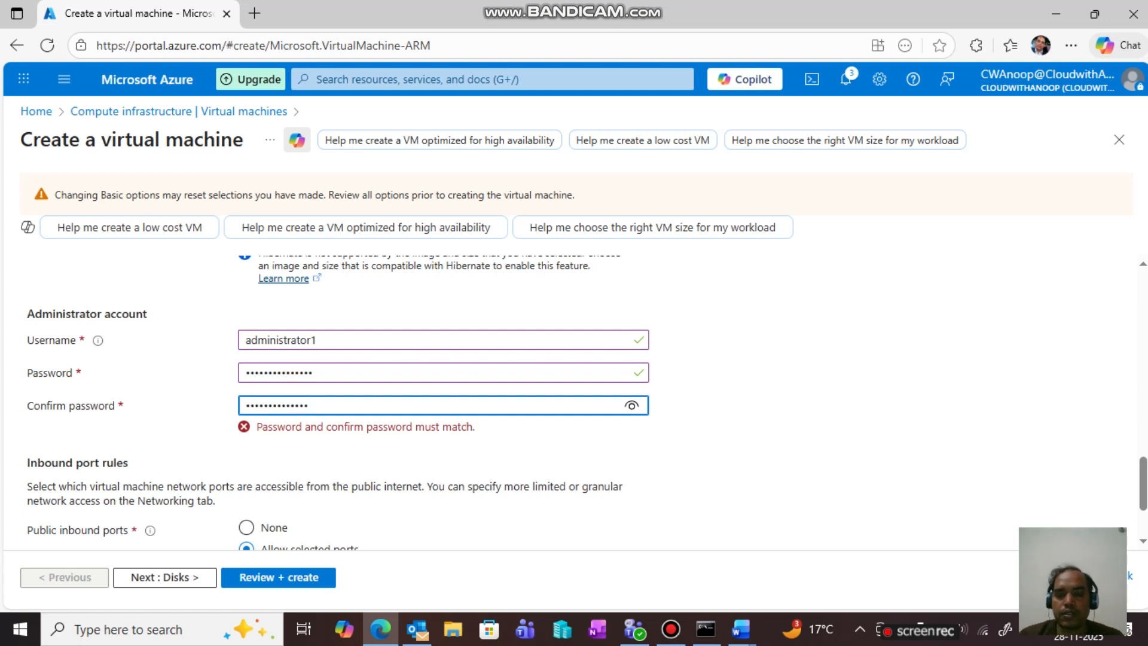
click(631, 404)
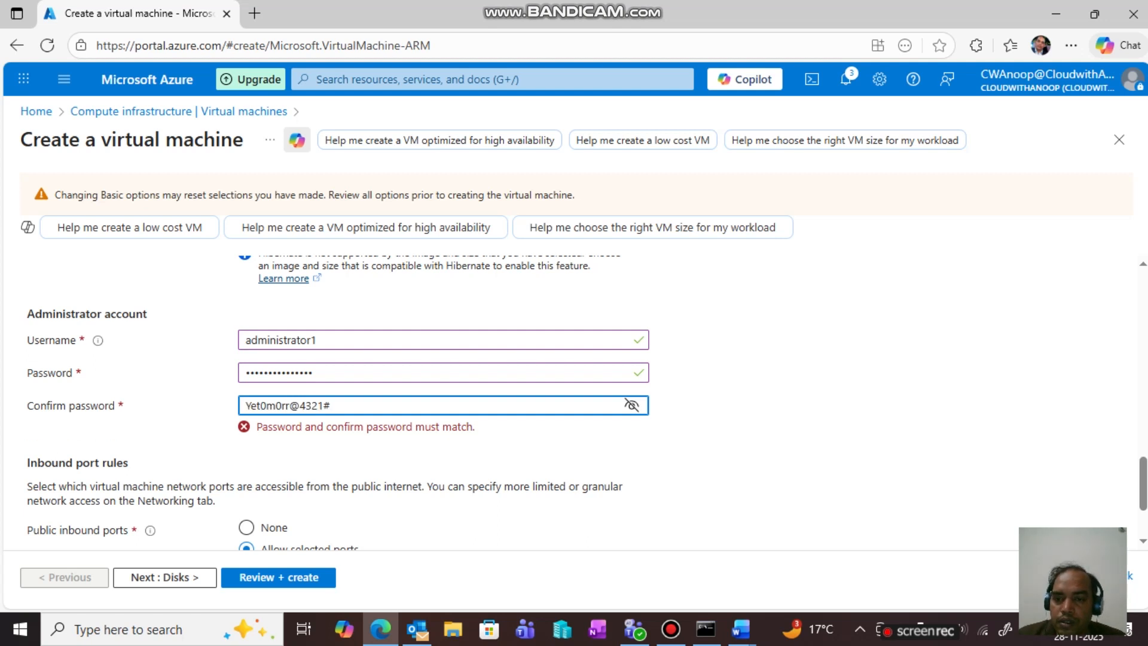
- Re-enter the password and copy it into Confirm password so both match
click(313, 372)
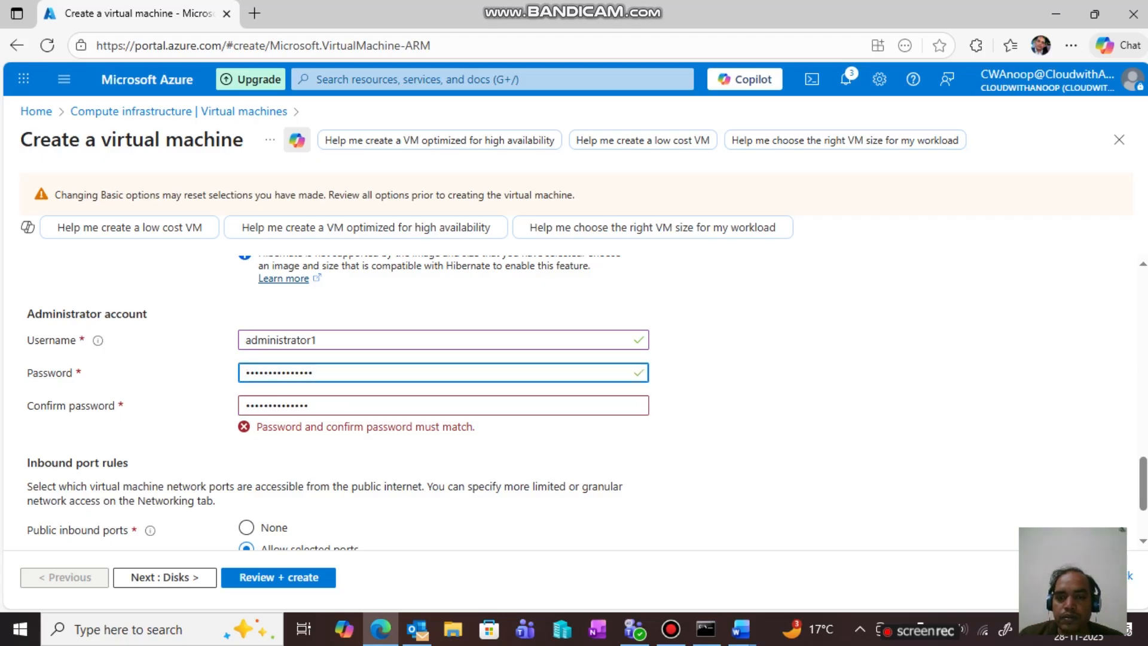
key(ctrl+a)
key(BackSpace)
text(•••••••)
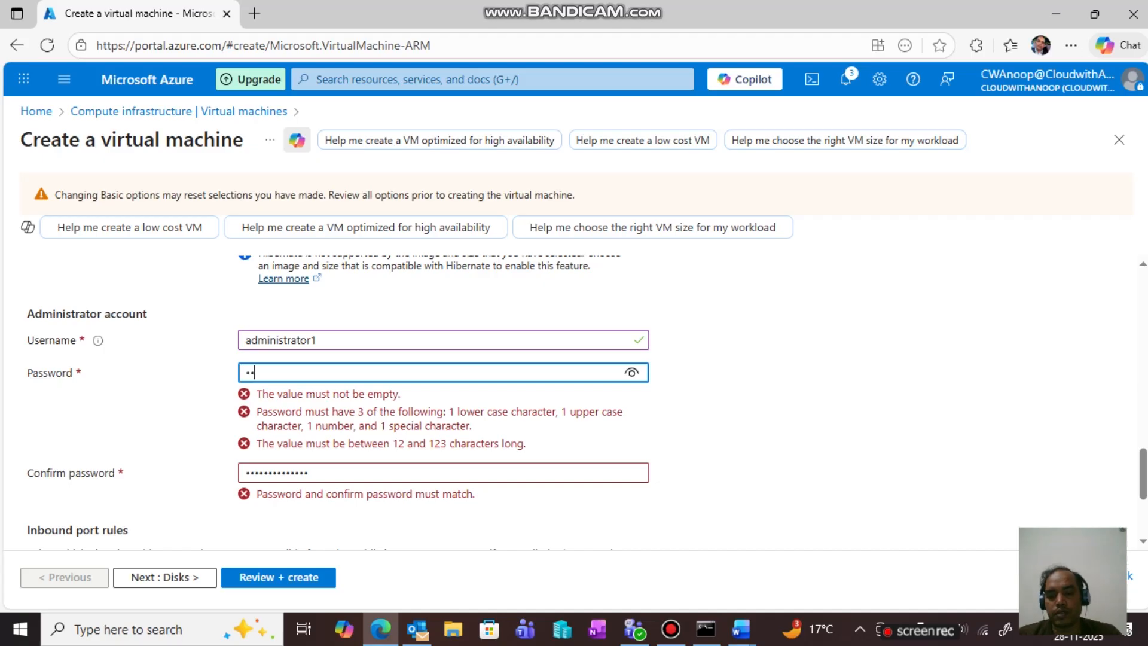
text(•••••••)
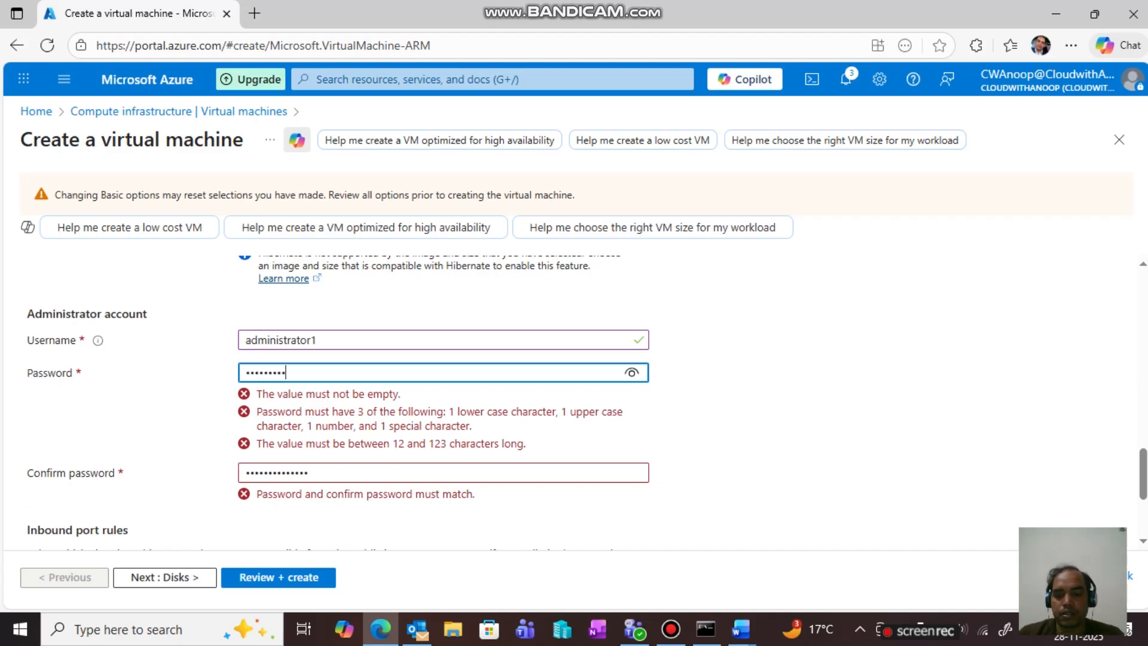
text(•)
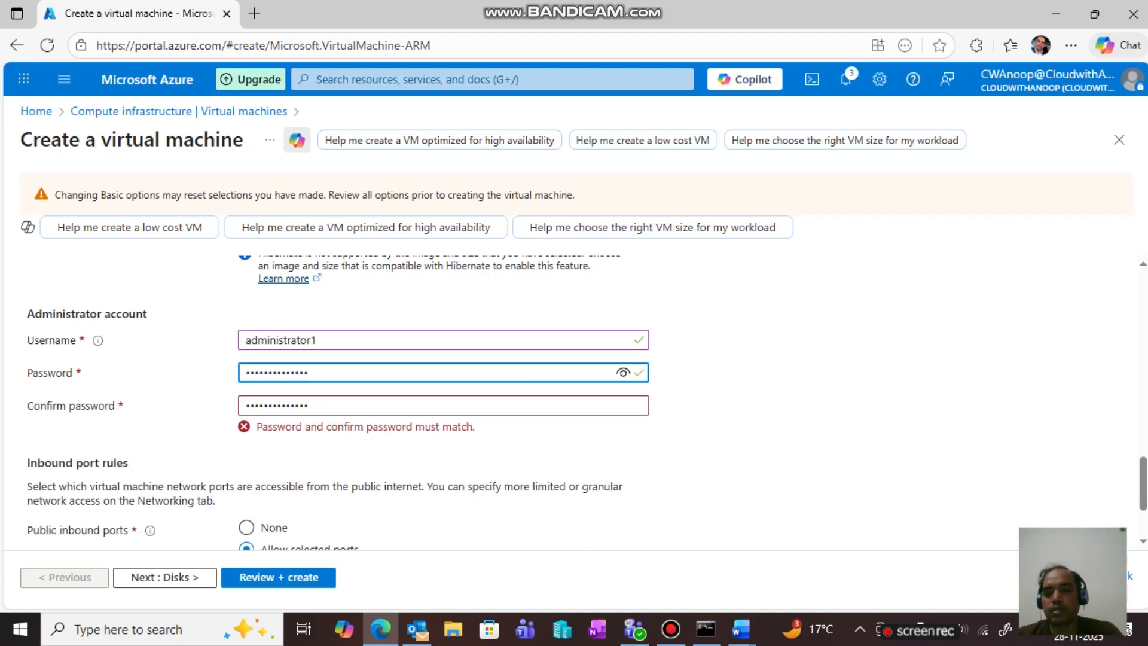
click(622, 372)
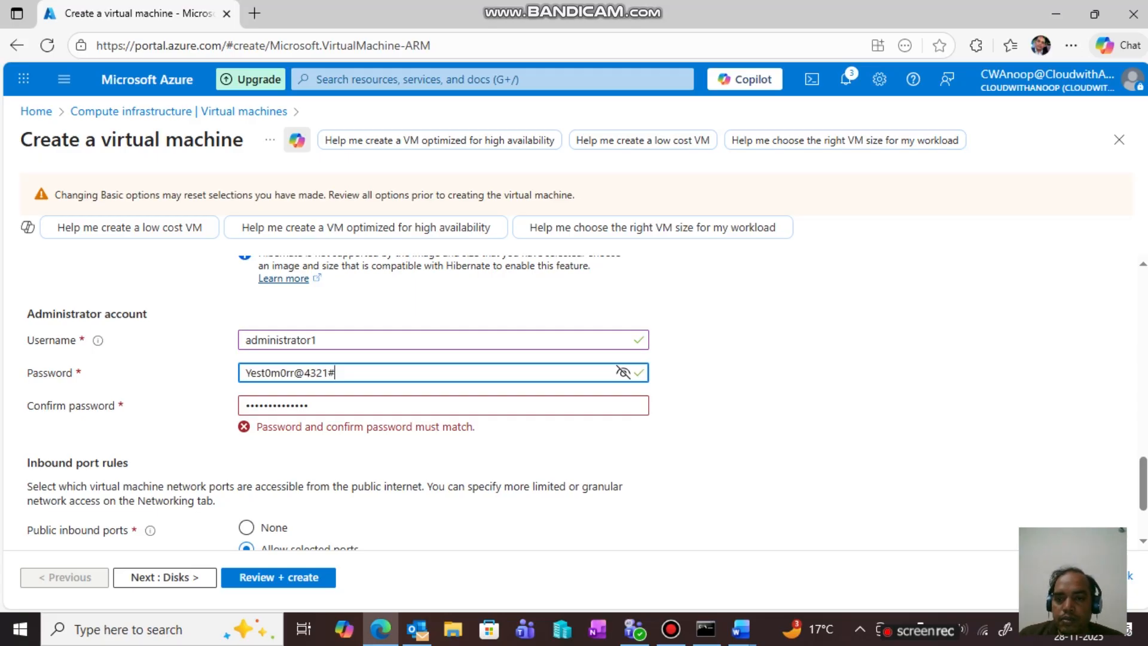
key(ctrl+a)
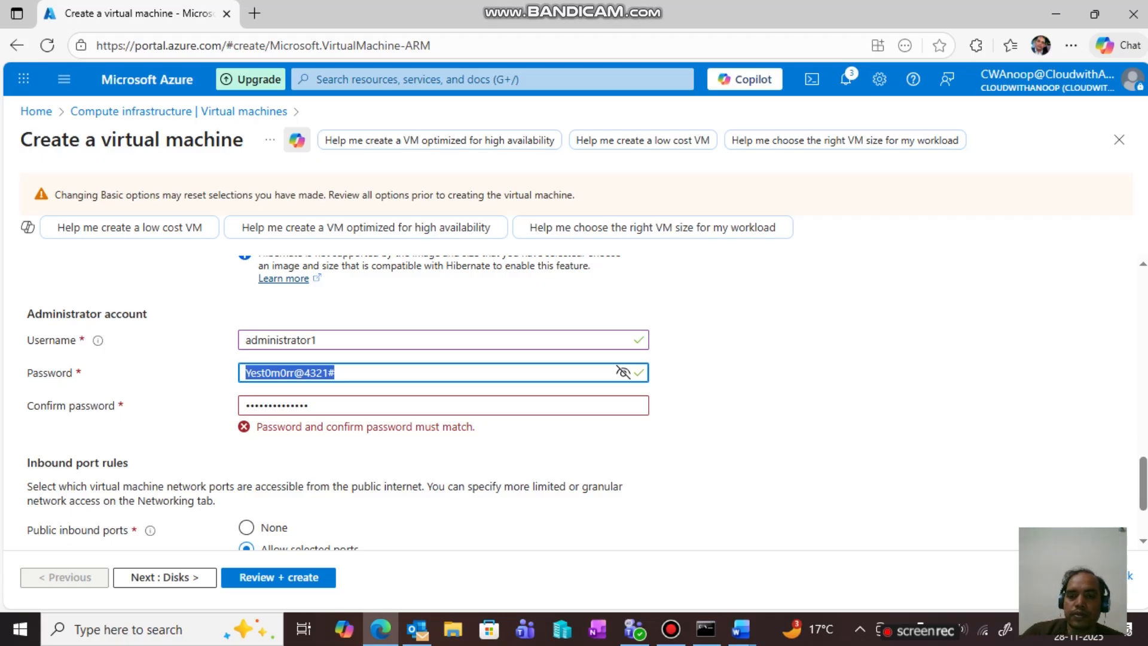
key(Tab)
key(ctrl+a)
key(ctrl+v)
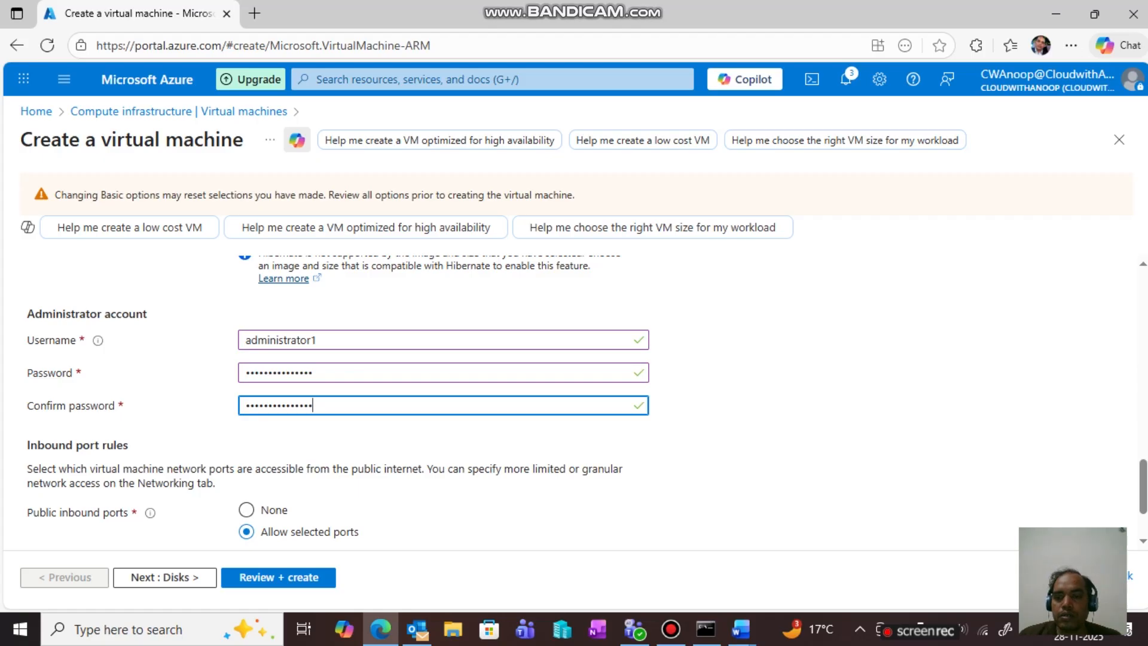
scroll(574, 394, down, 2)
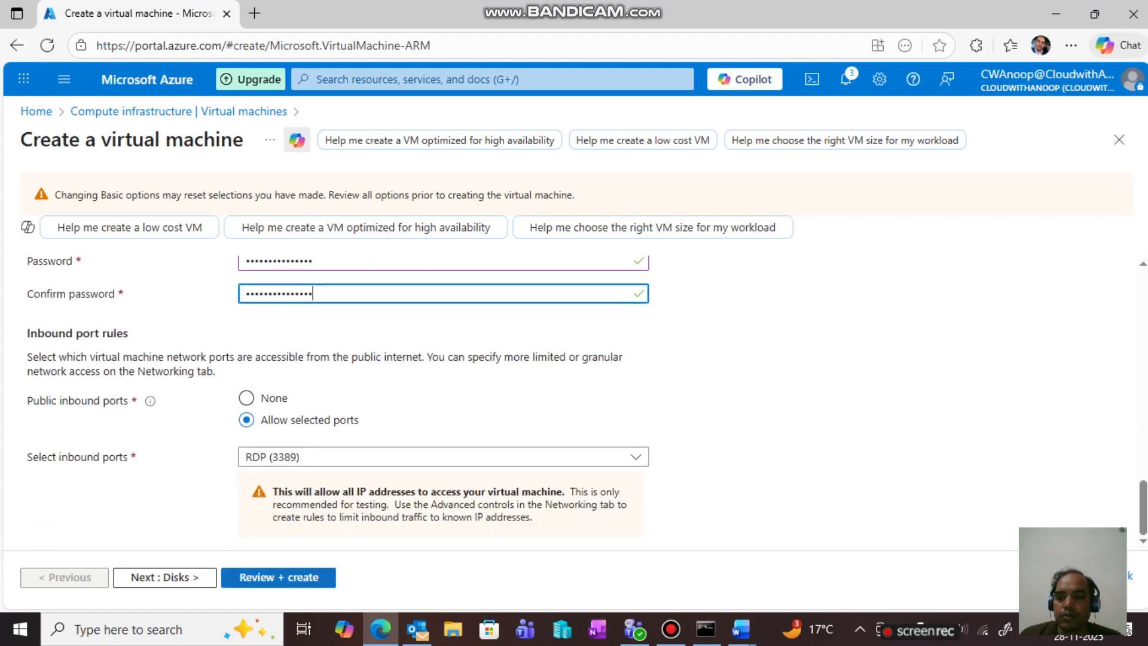
- Validate and create the Srv01 VM, declining Edge's offer to save the password
click(278, 576)
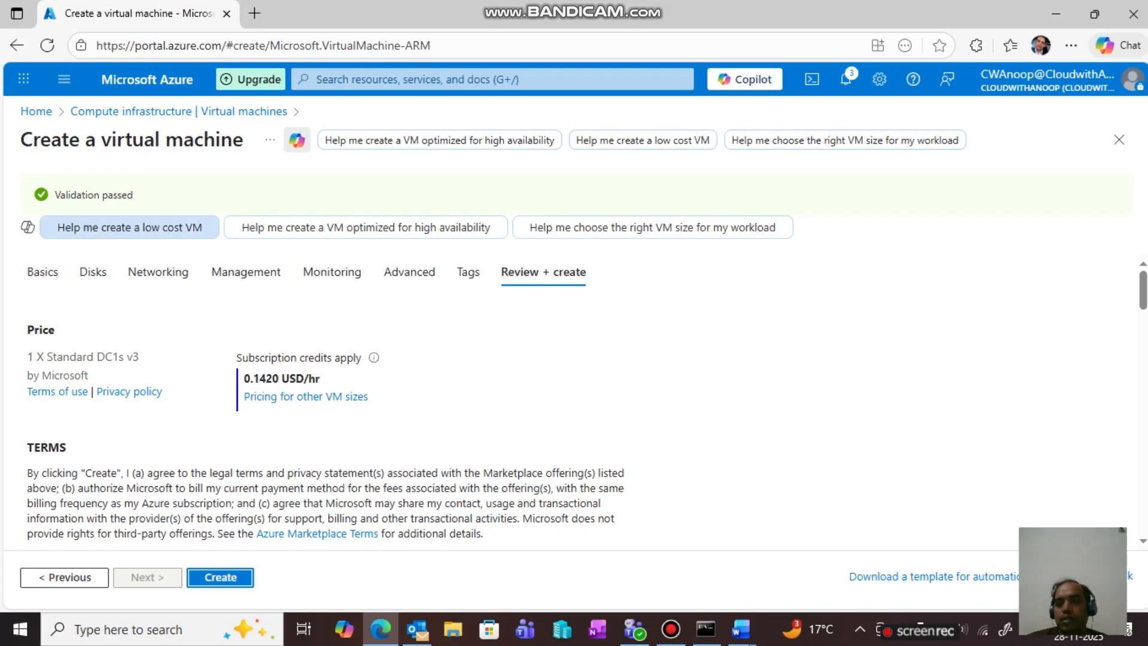
click(220, 578)
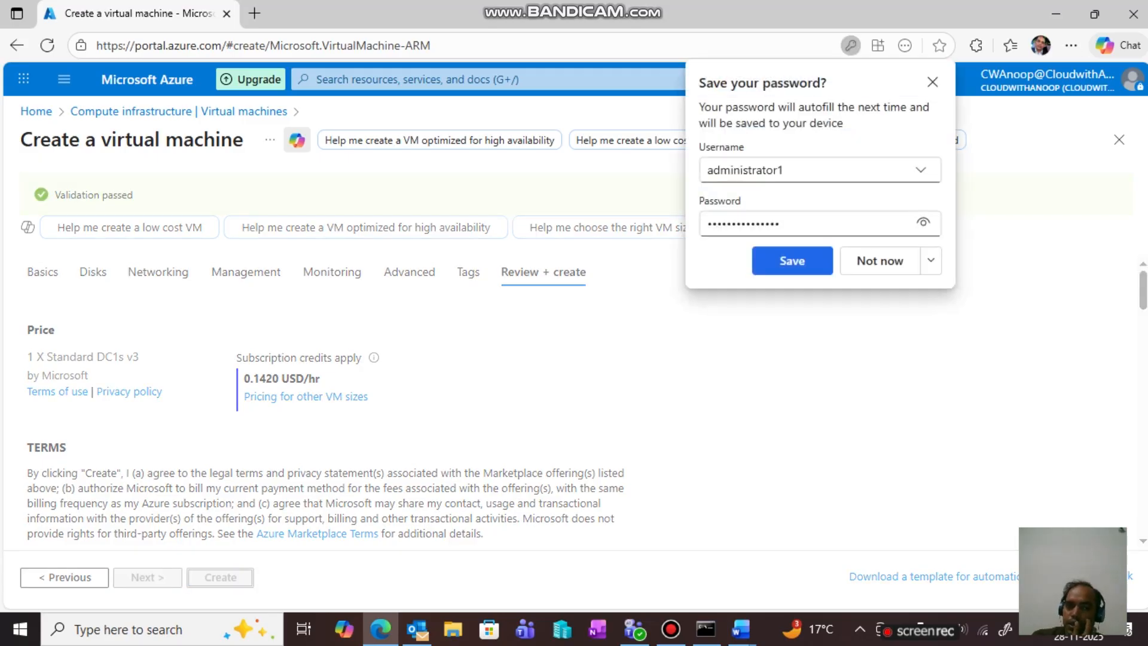
click(879, 261)
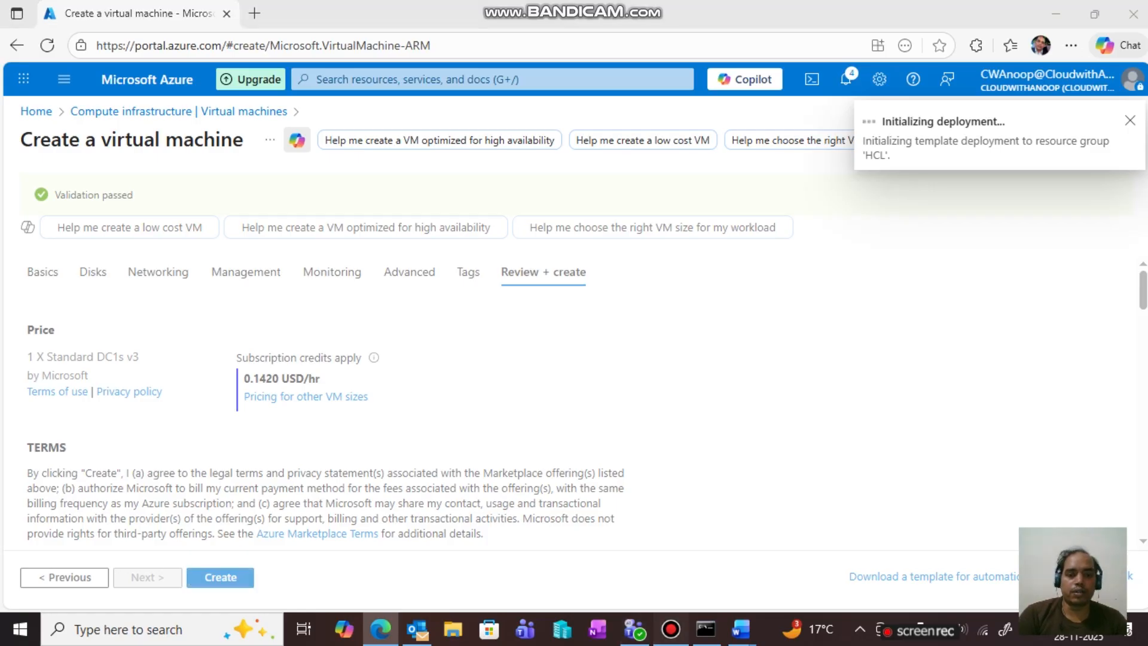
click(671, 629)
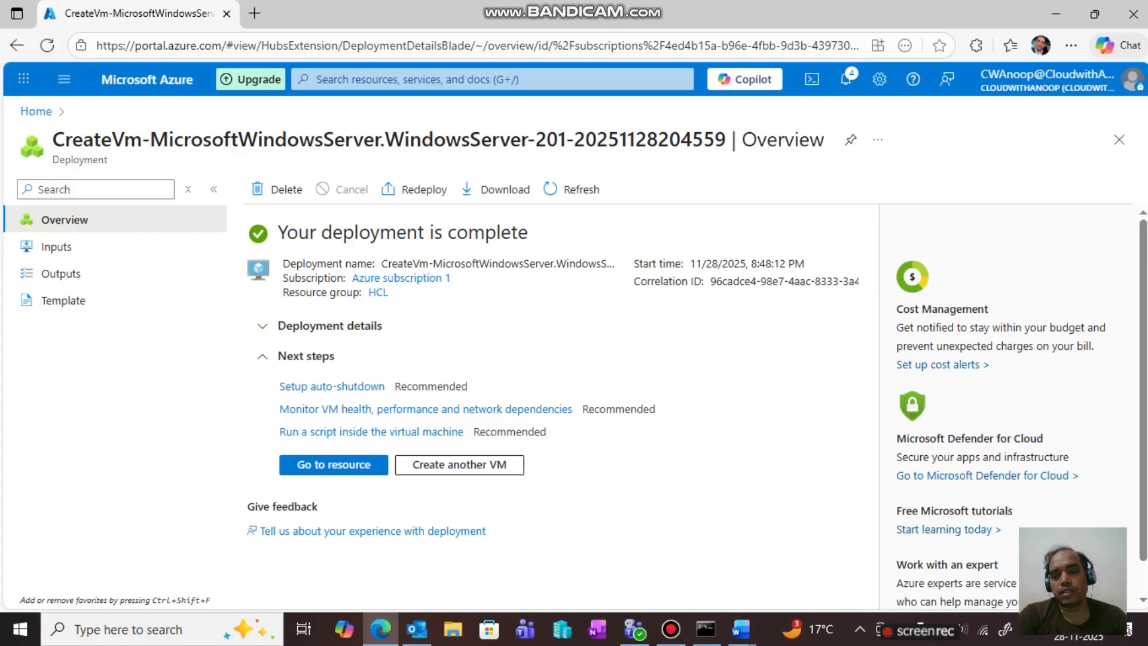
- Open Srv01, copy its public IP 4.227.160.109, and minimize Edge to the desktop
click(333, 464)
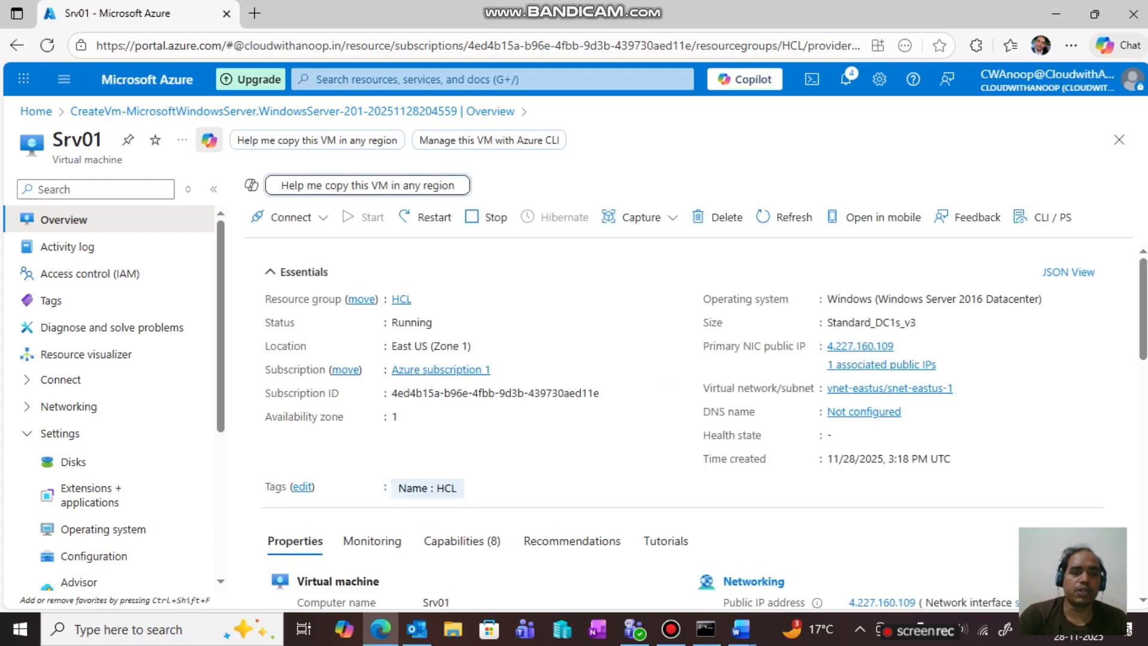
click(903, 346)
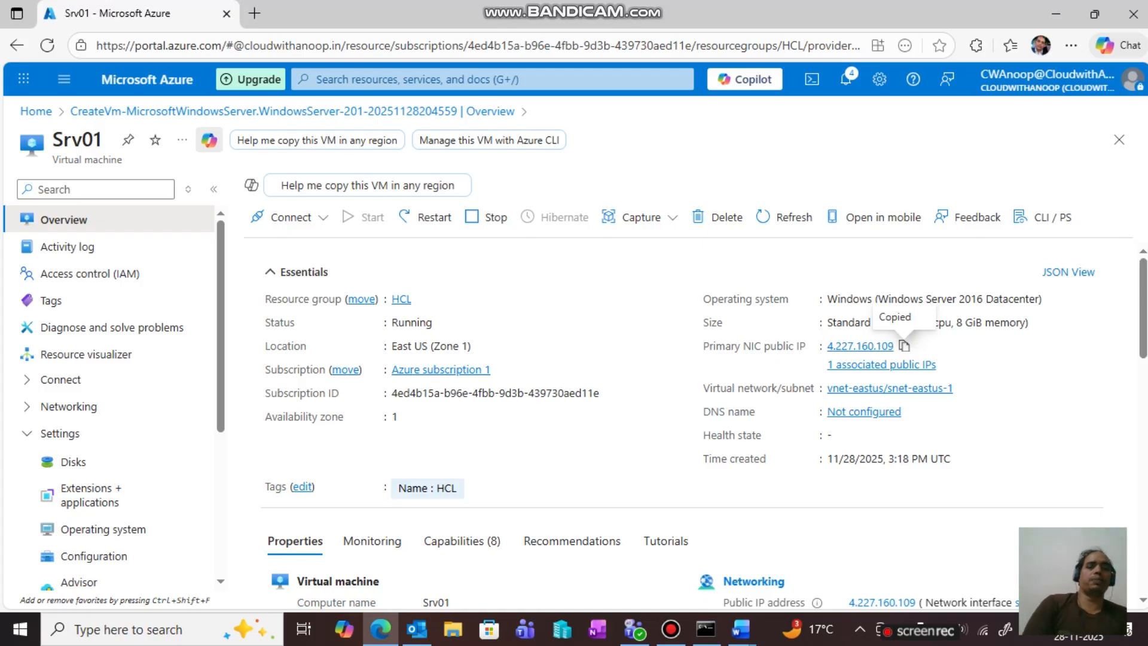
click(1055, 13)
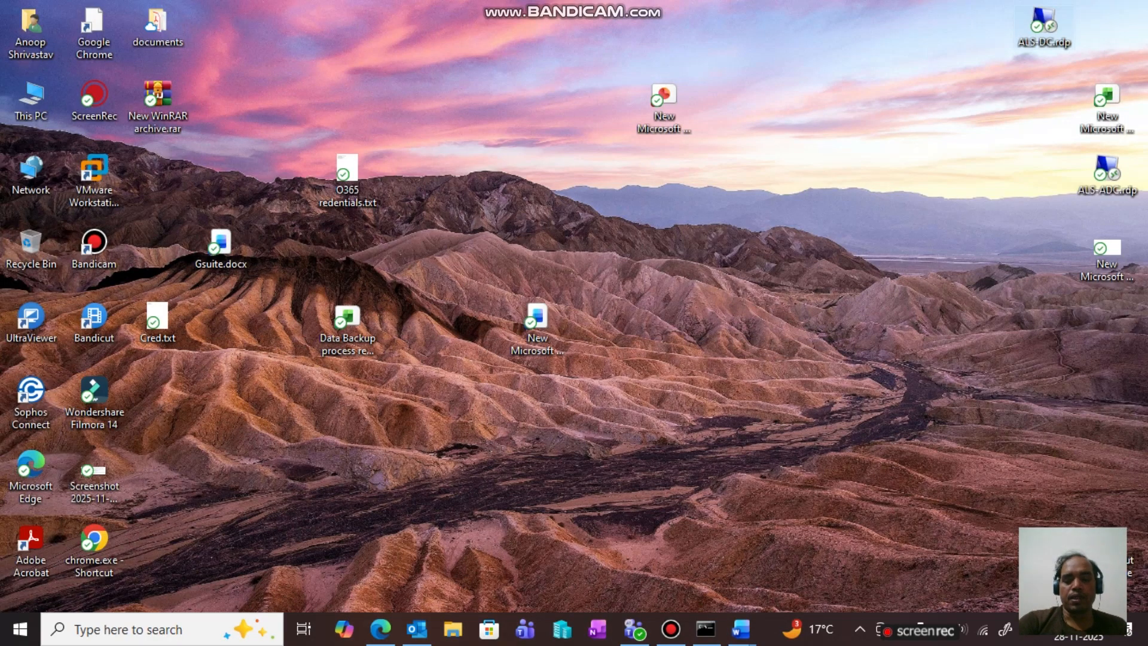
- Launch Remote Desktop Connection via mstsc and connect to 4.227.160.109
key(super+r)
text(mstsc)
key(Return)
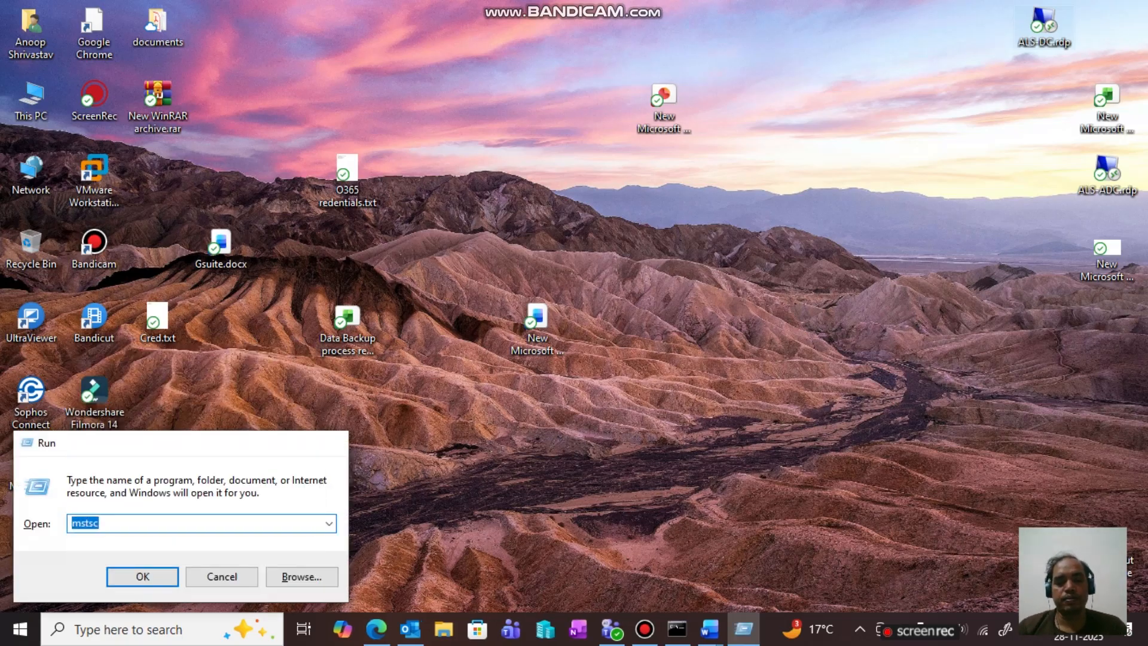
key(ctrl+v)
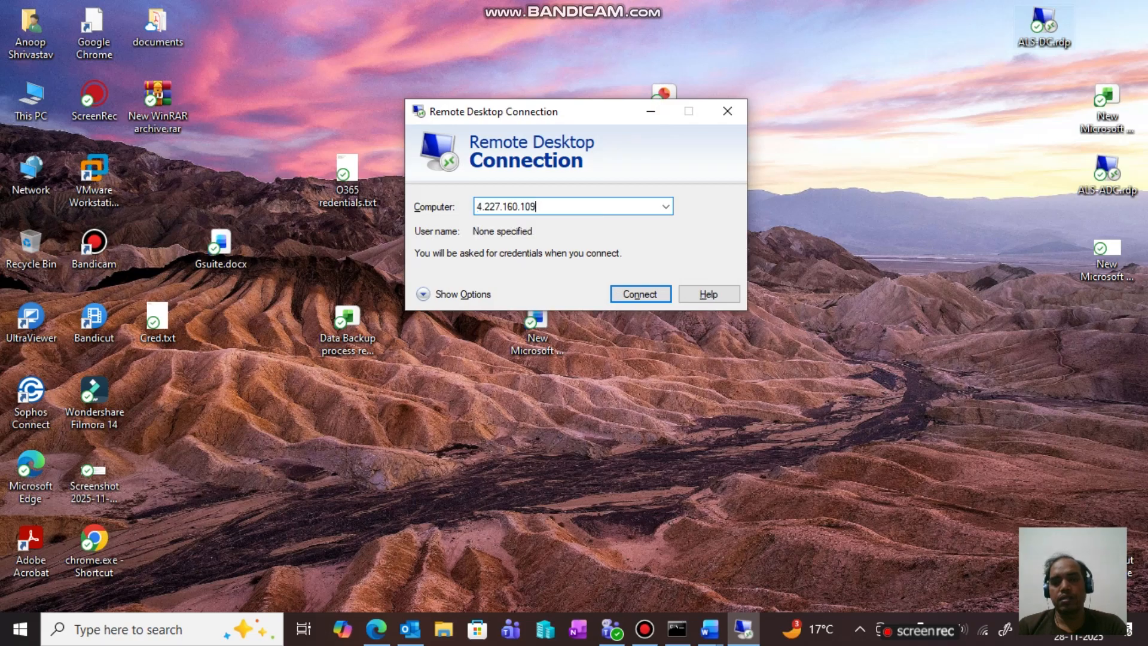
key(Return)
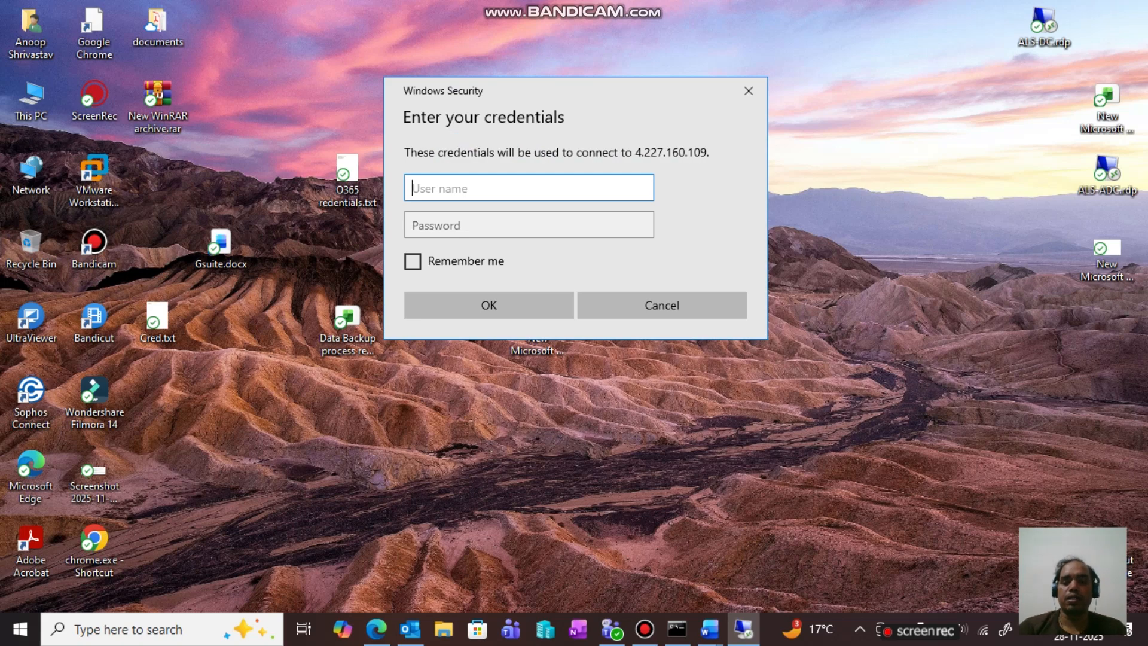
- Sign in with the administrator username and password, accepting the untrusted certificate
text(admini)
text(trator1)
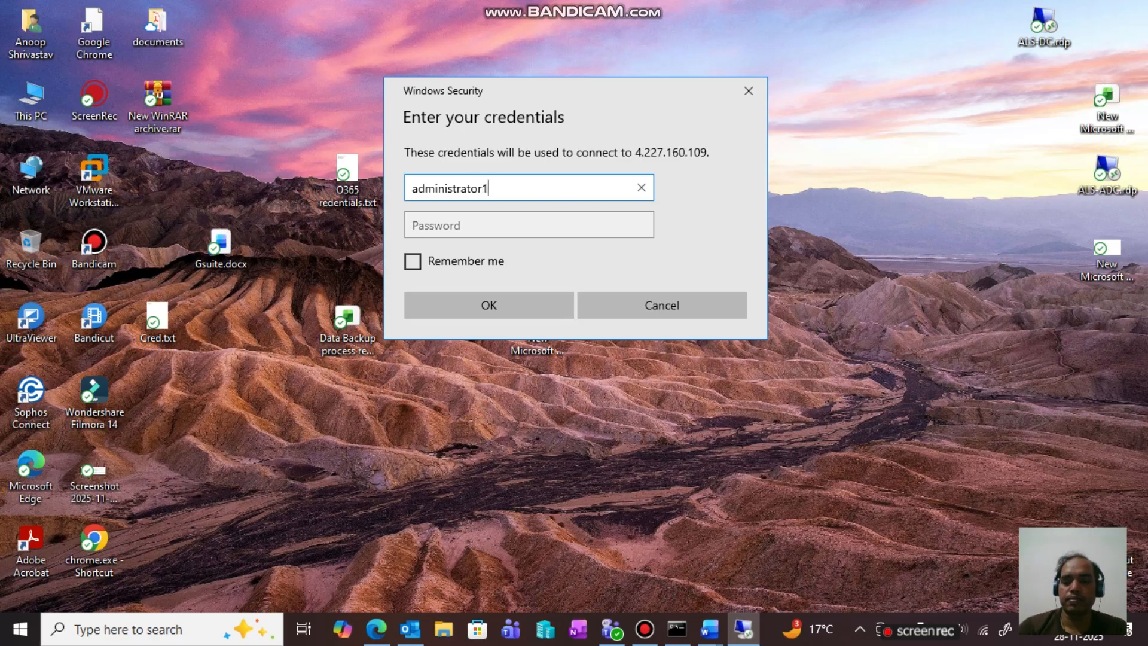
click(529, 225)
text(•••••••)
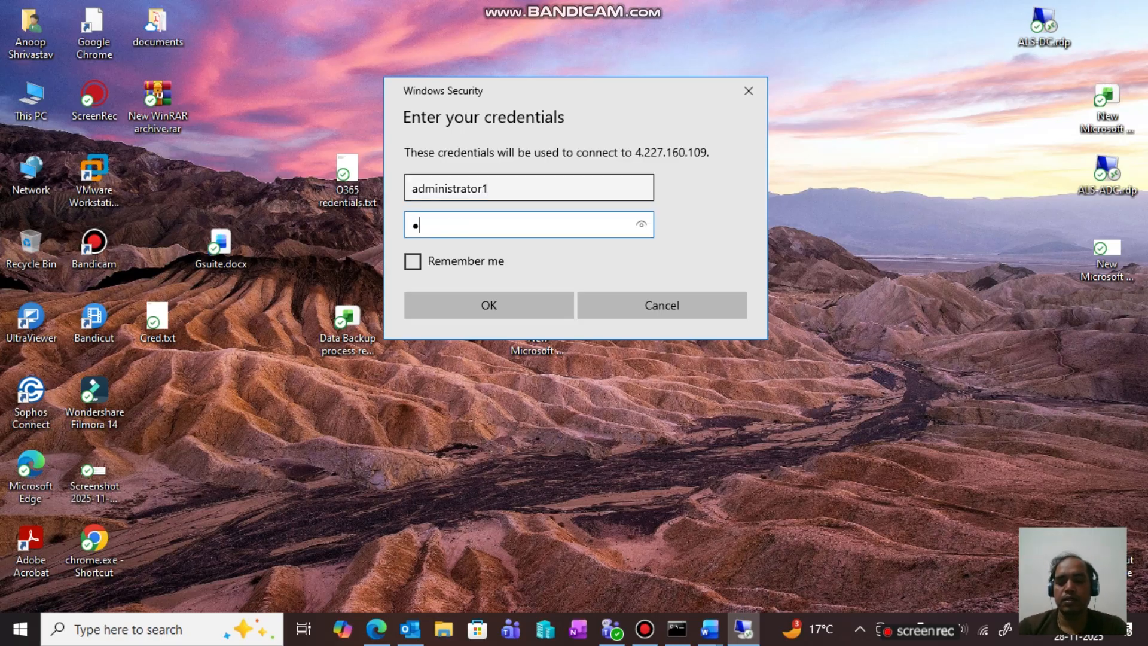
text(•••••••)
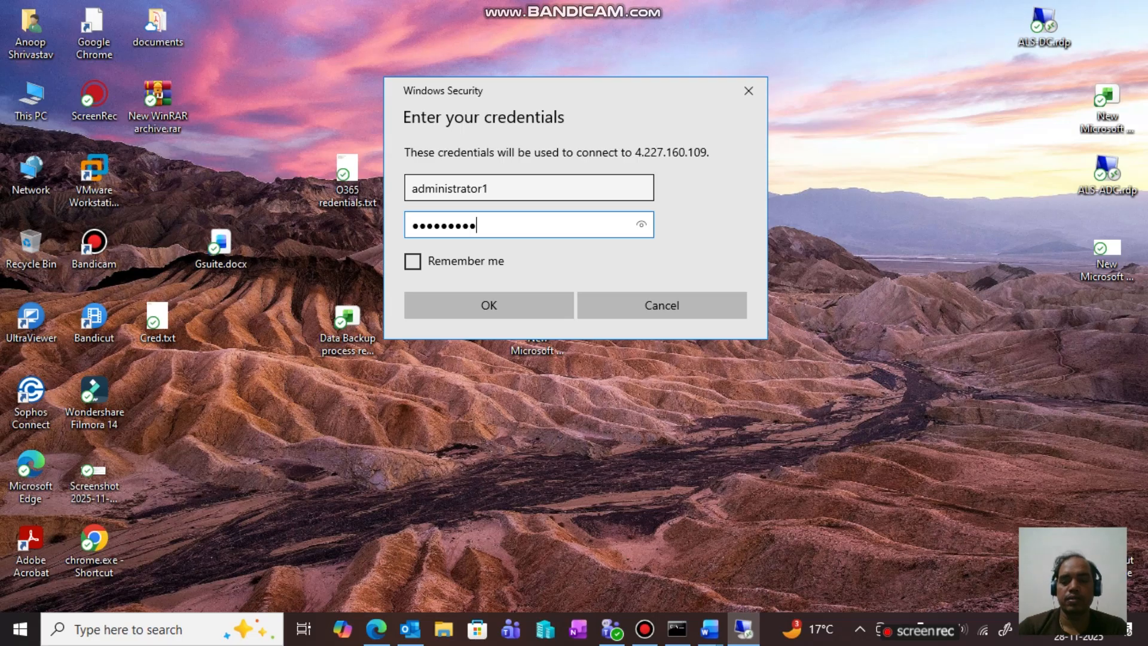
text(•)
key(Return)
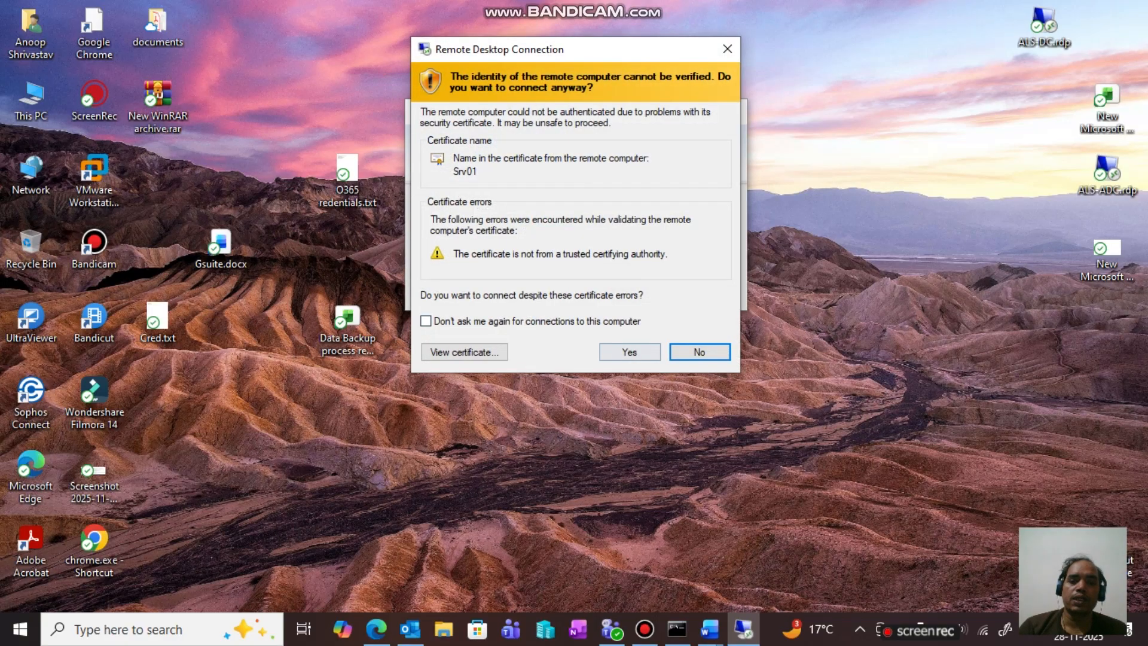
click(628, 351)
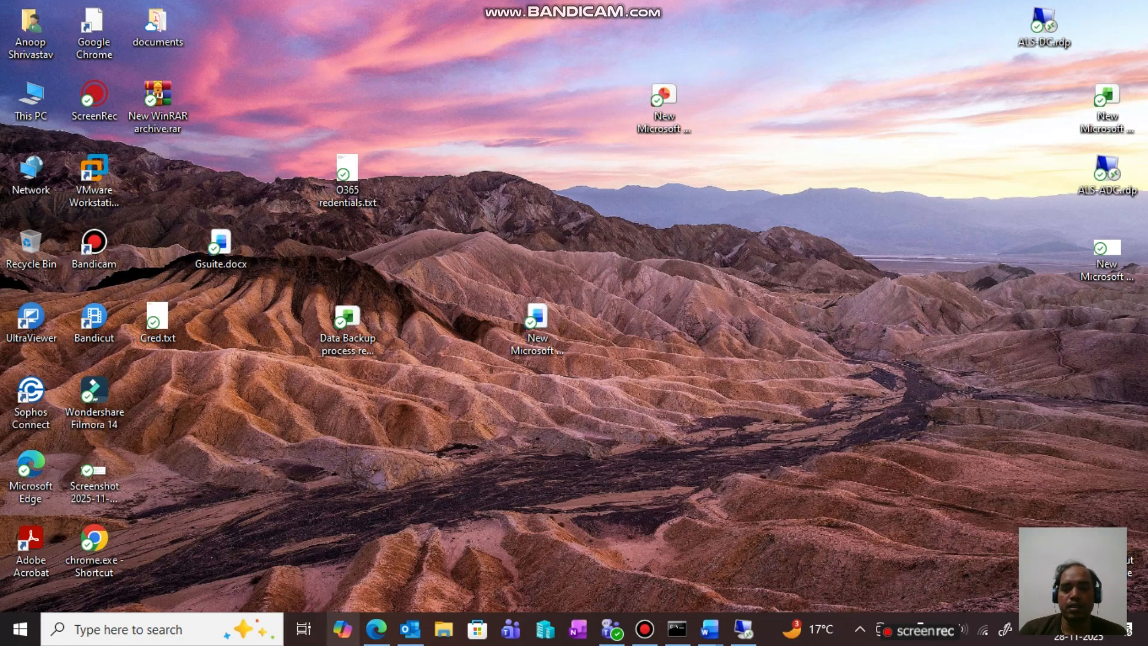
click(376, 628)
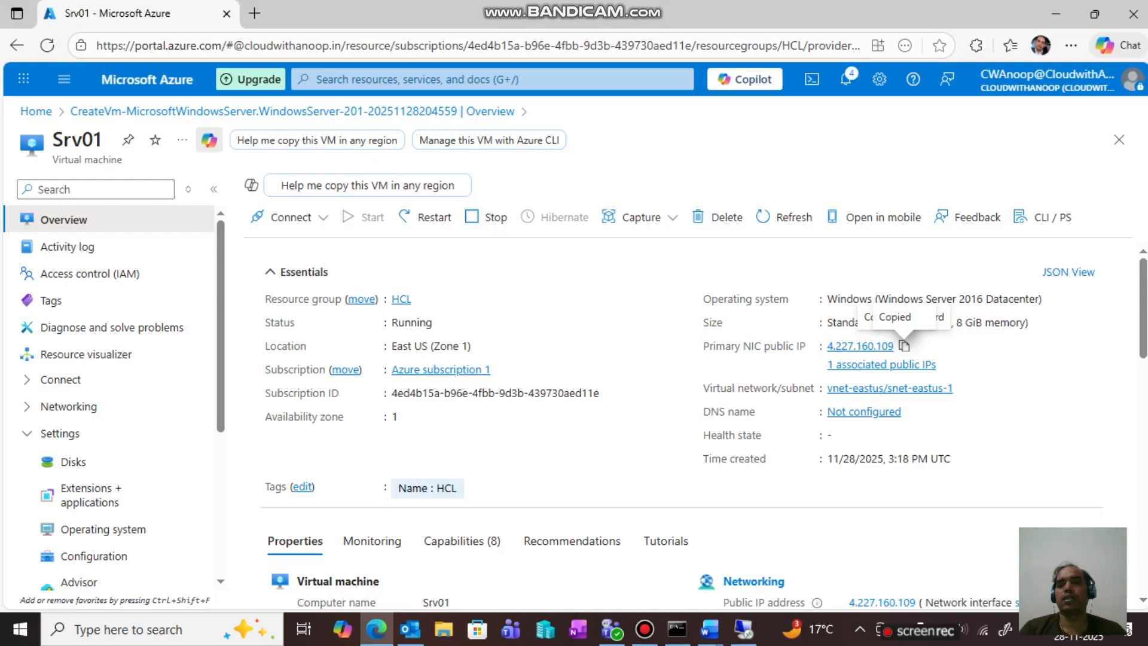
- List Azure Disks from portal search, confirming only Srv01's 127 GiB OS disk exists
click(442, 80)
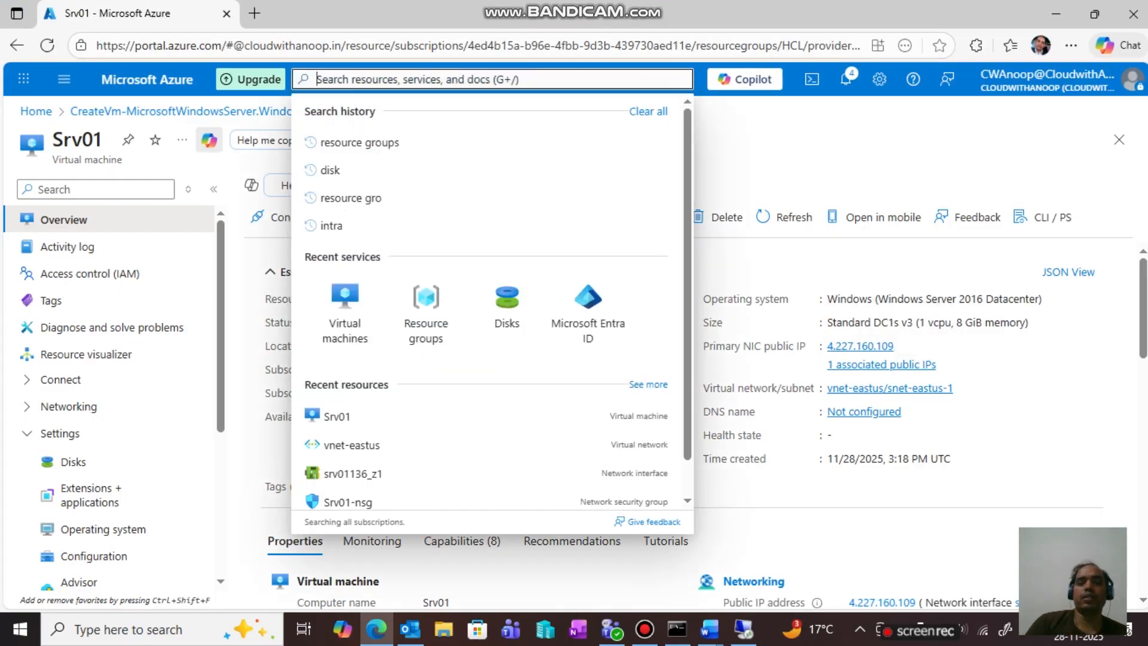
click(505, 305)
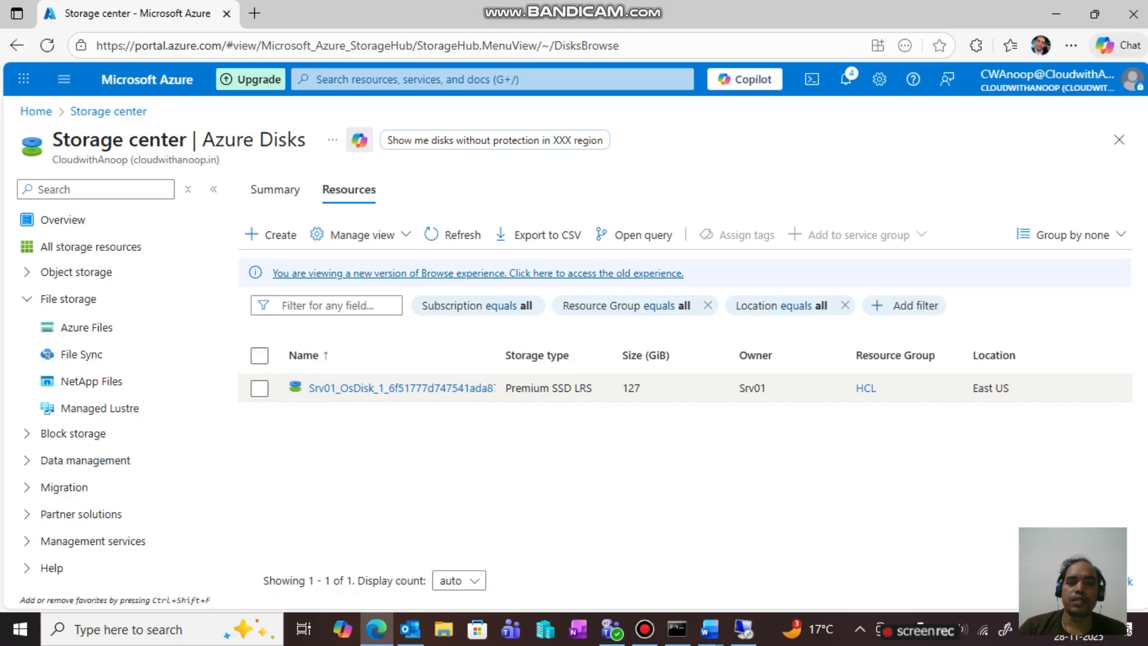
click(259, 388)
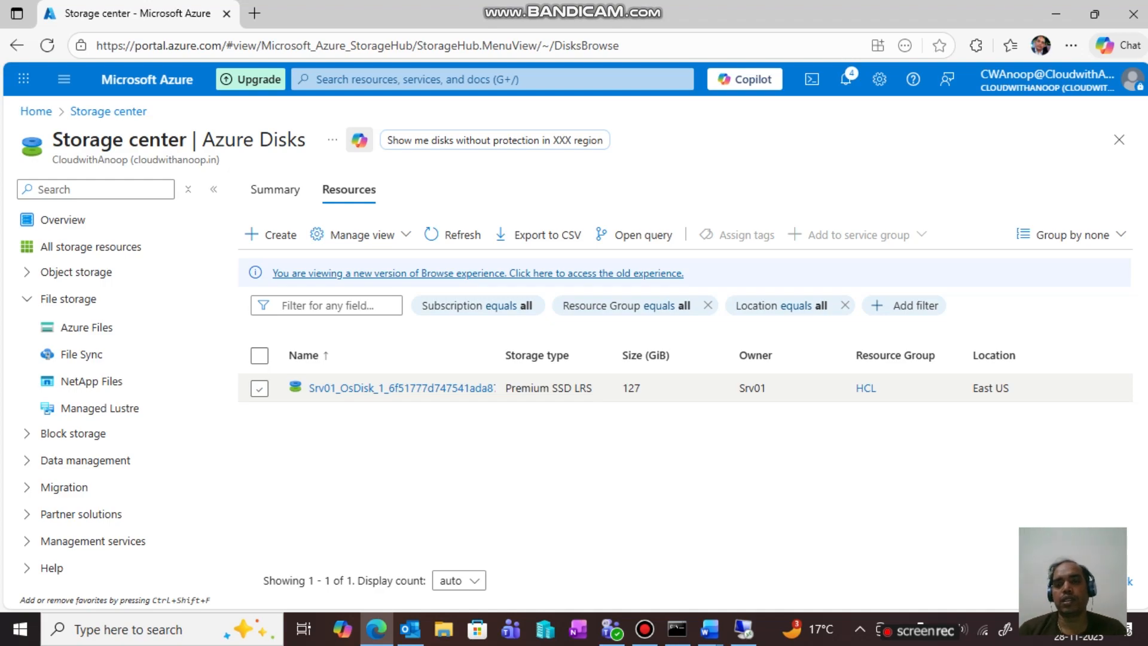
click(743, 629)
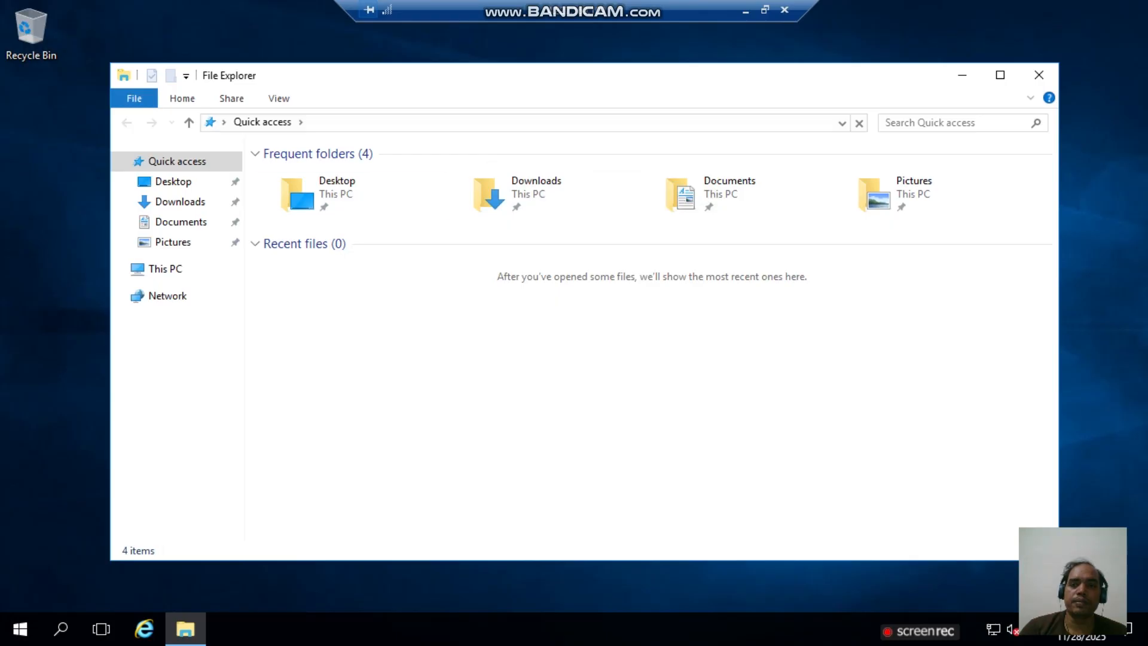
- Show This PC on Srv01, listing only Windows (C:) and DVD Drive (D:)
click(165, 269)
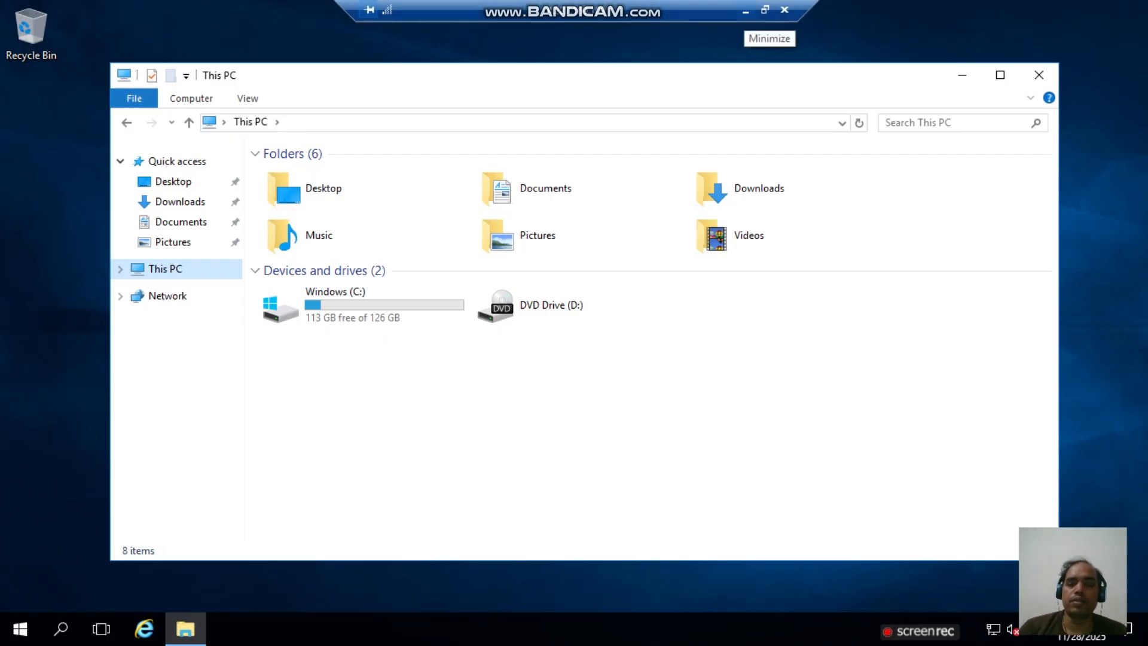
- Reopen and refresh the Azure Disks list, still showing only Srv01's 127 GiB OS disk
click(746, 11)
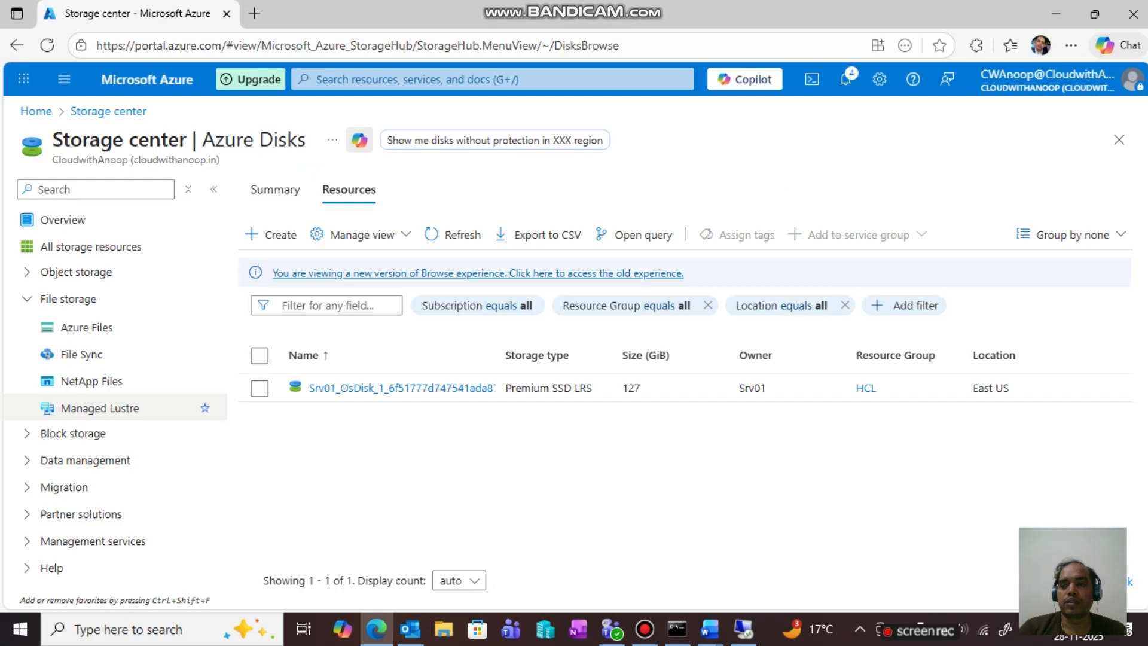
click(36, 111)
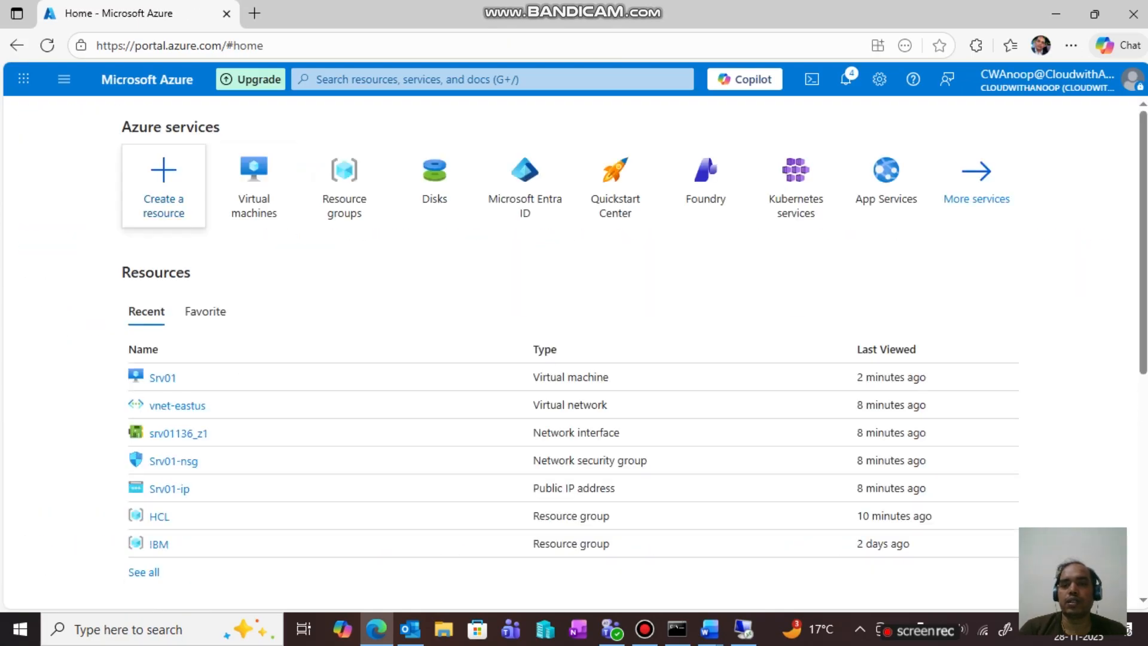
click(253, 182)
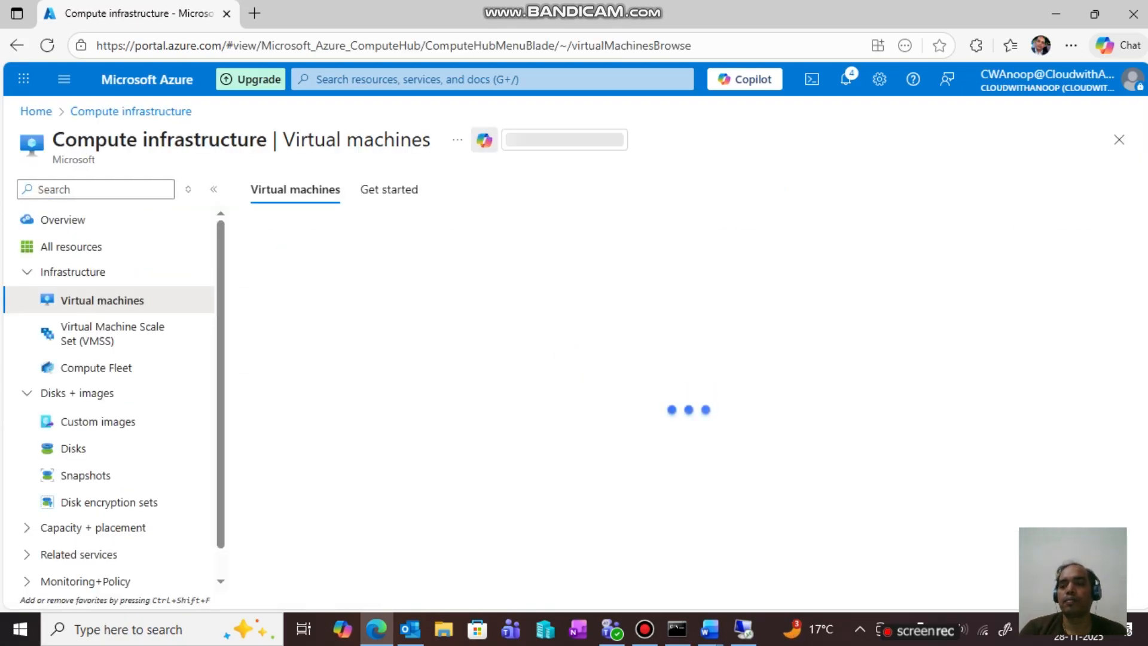
click(73, 448)
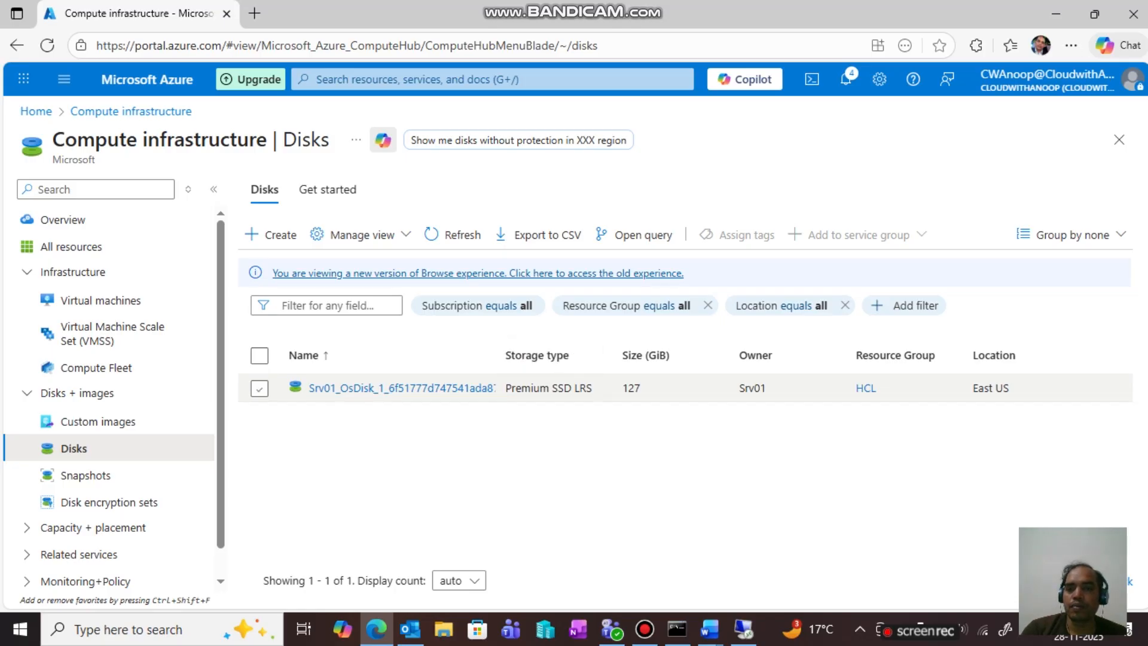
click(259, 387)
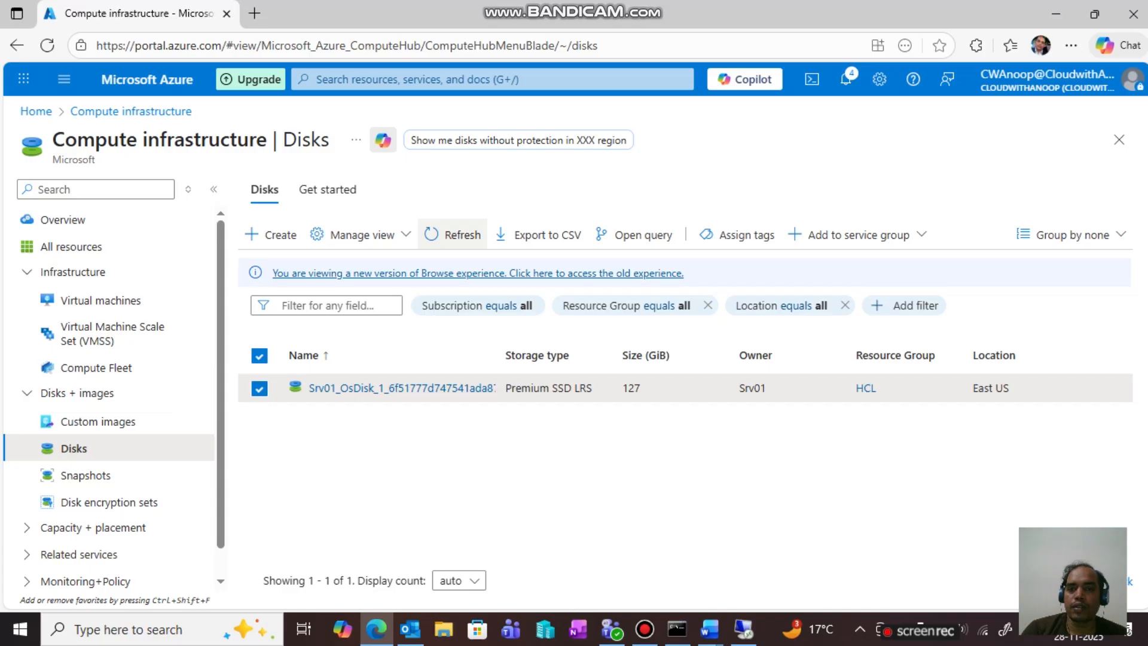
click(452, 234)
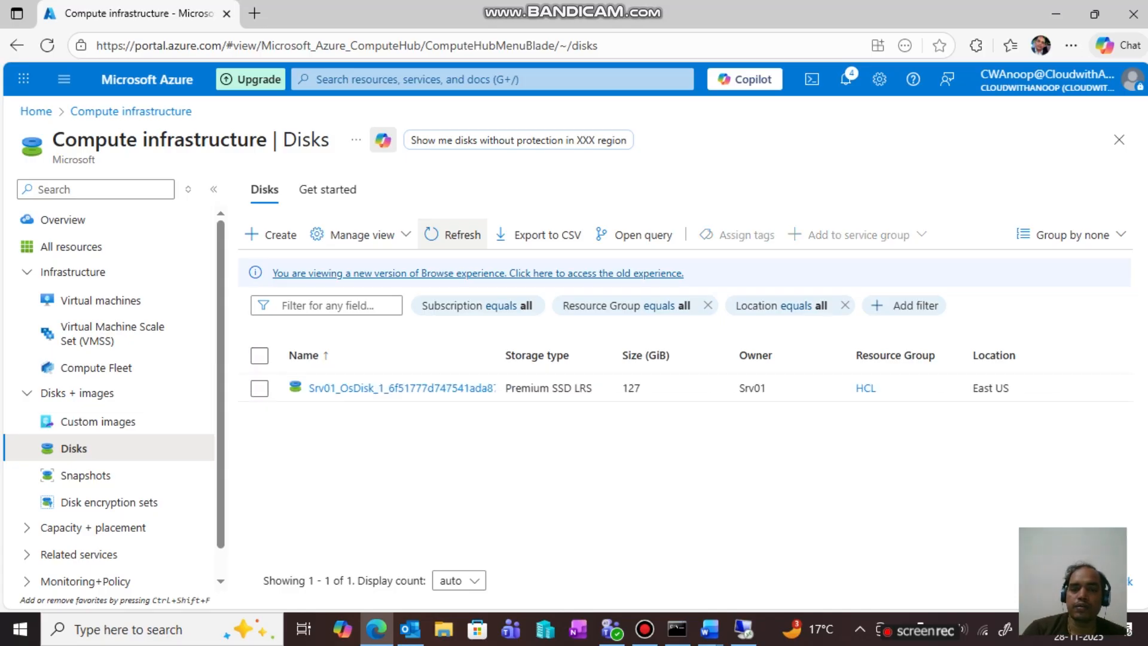
click(259, 388)
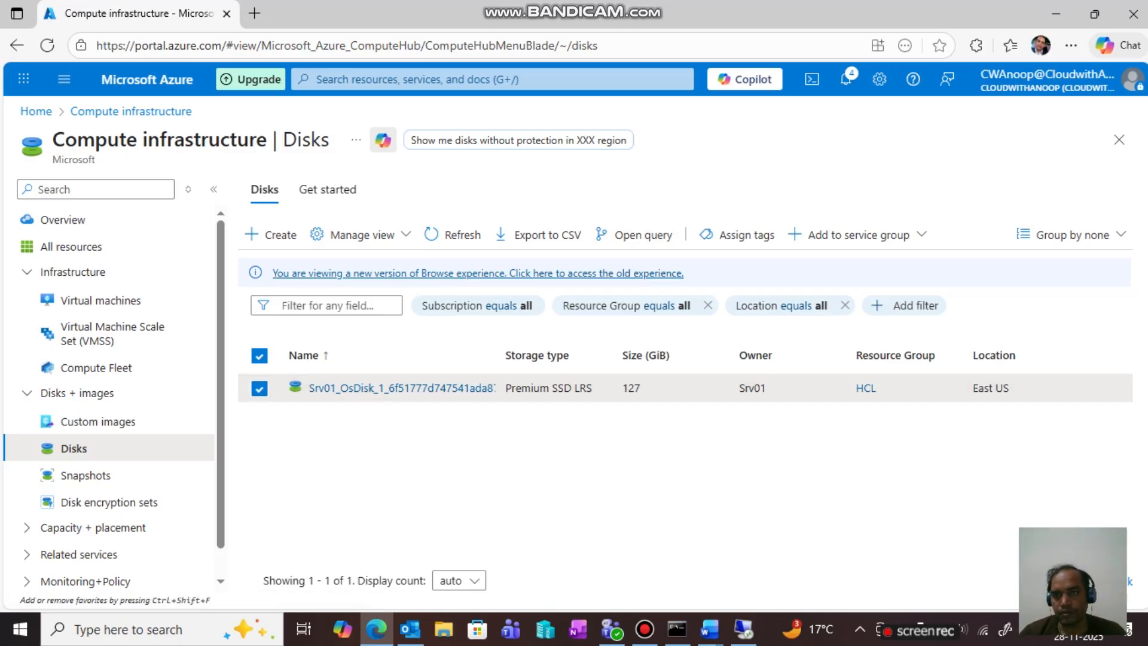
click(479, 79)
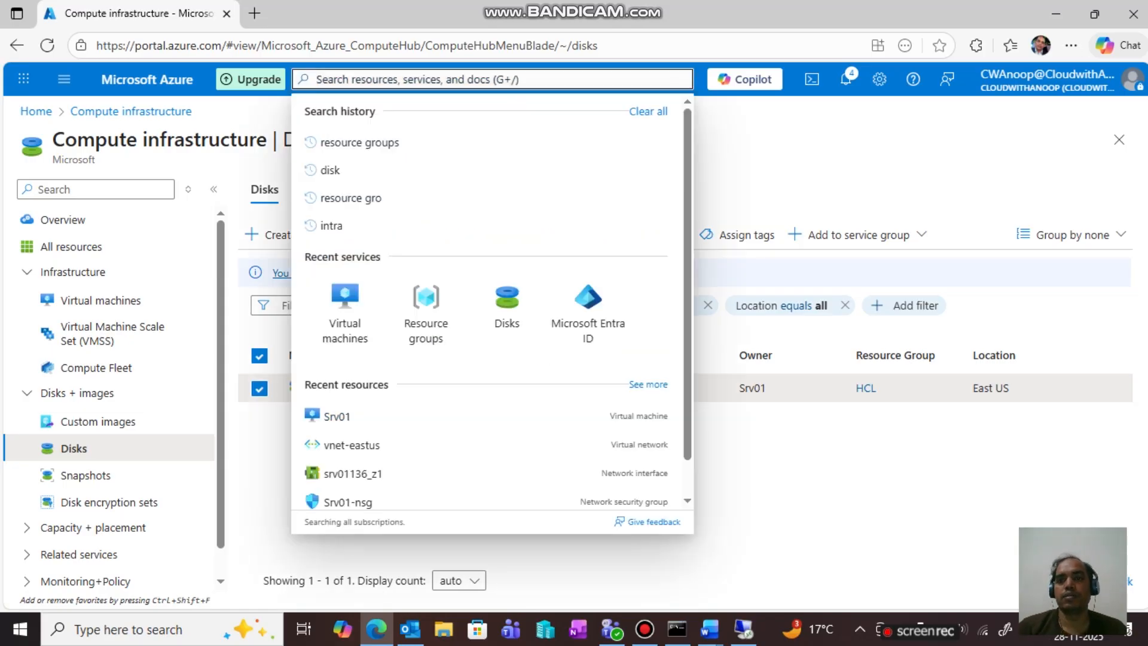
click(506, 308)
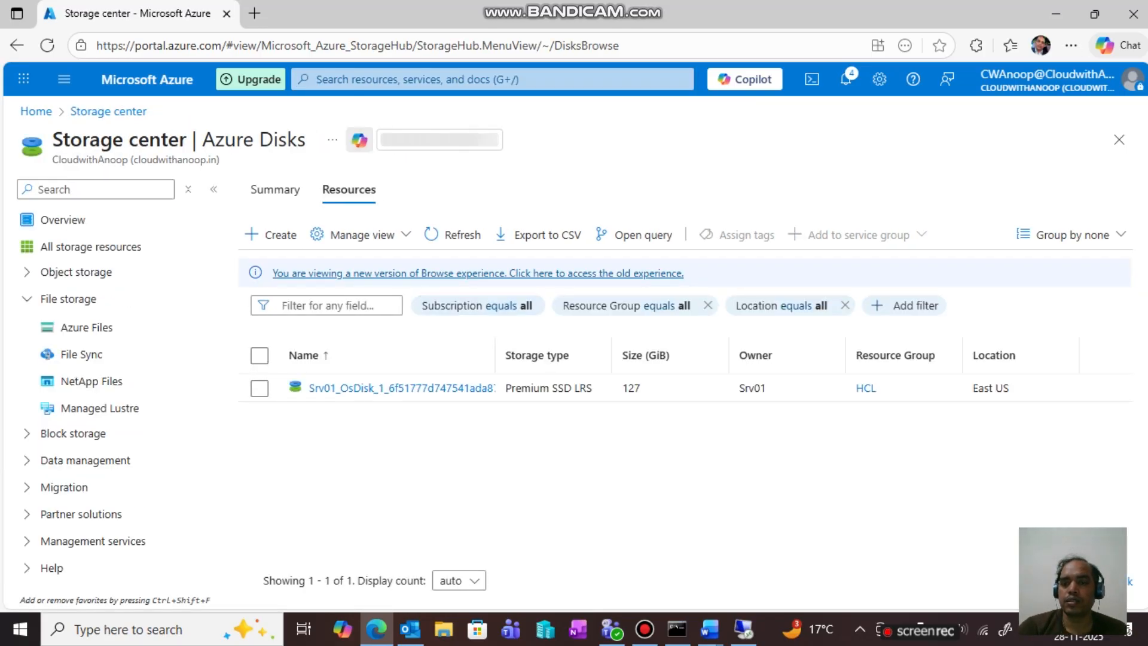
click(259, 389)
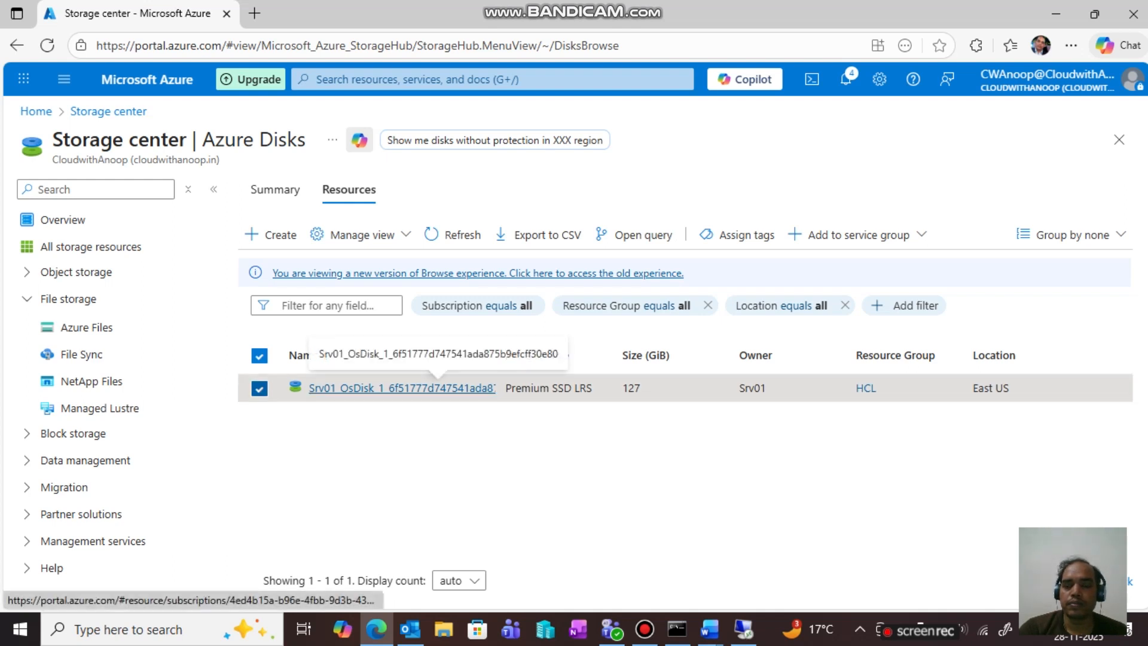
right_click(404, 389)
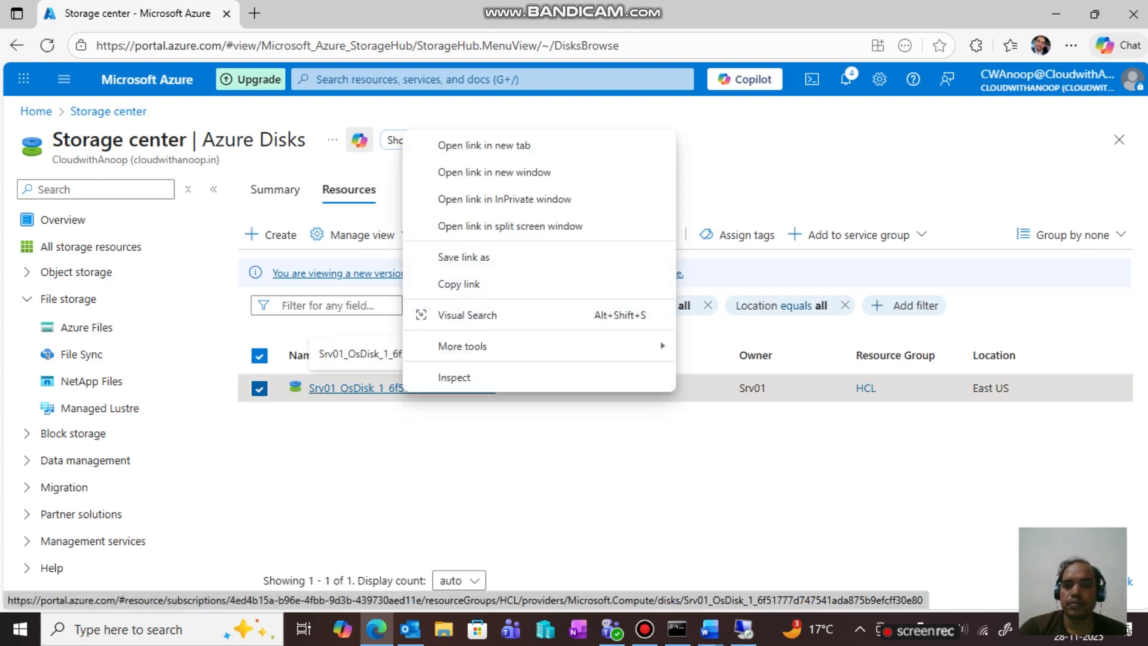
click(398, 389)
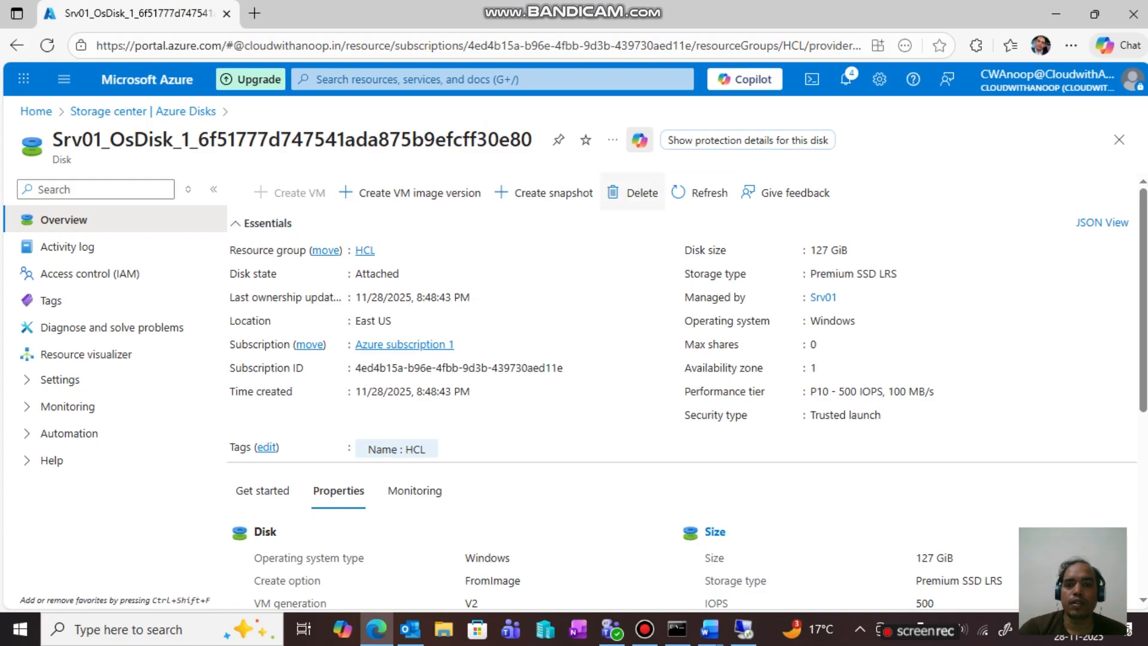
click(635, 193)
click(277, 269)
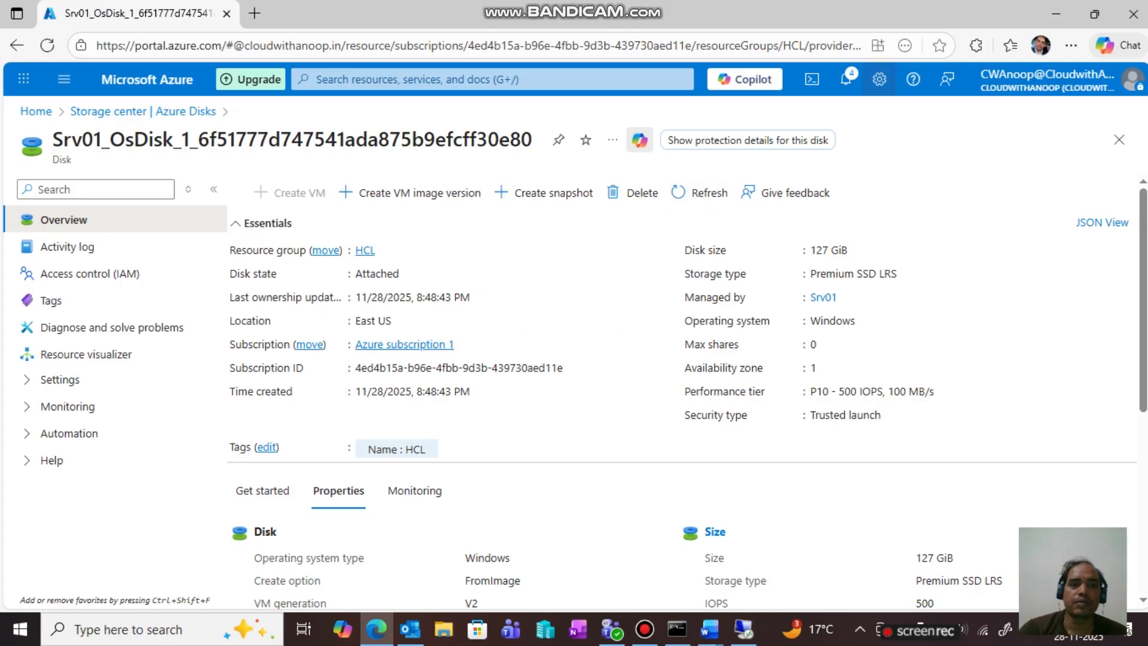
click(845, 79)
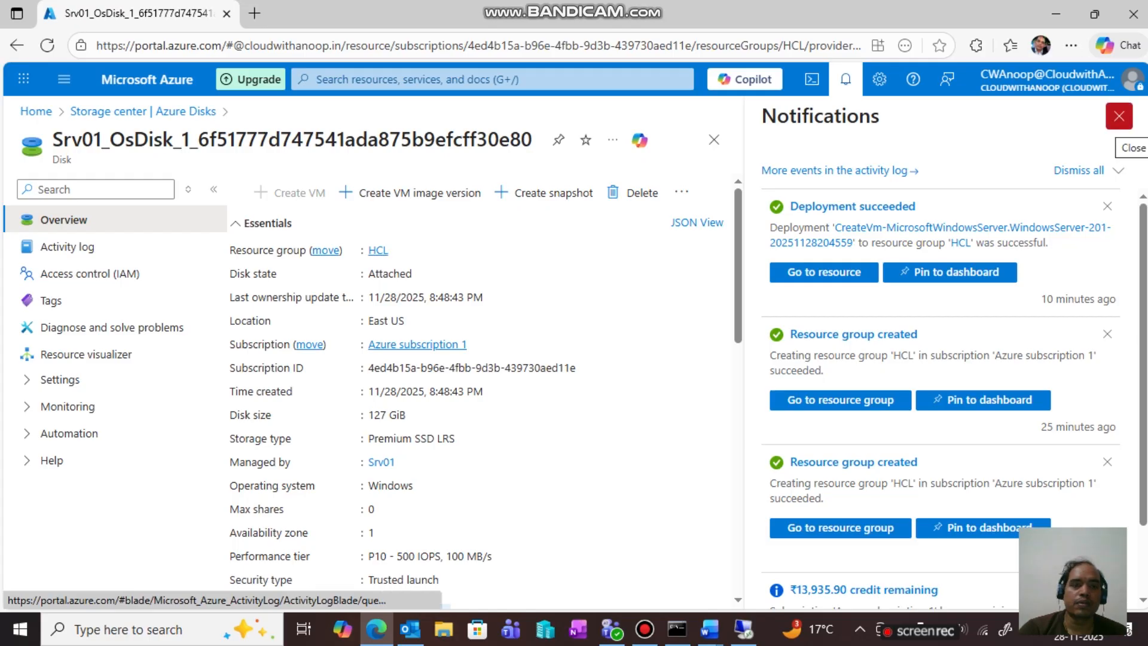
click(1118, 116)
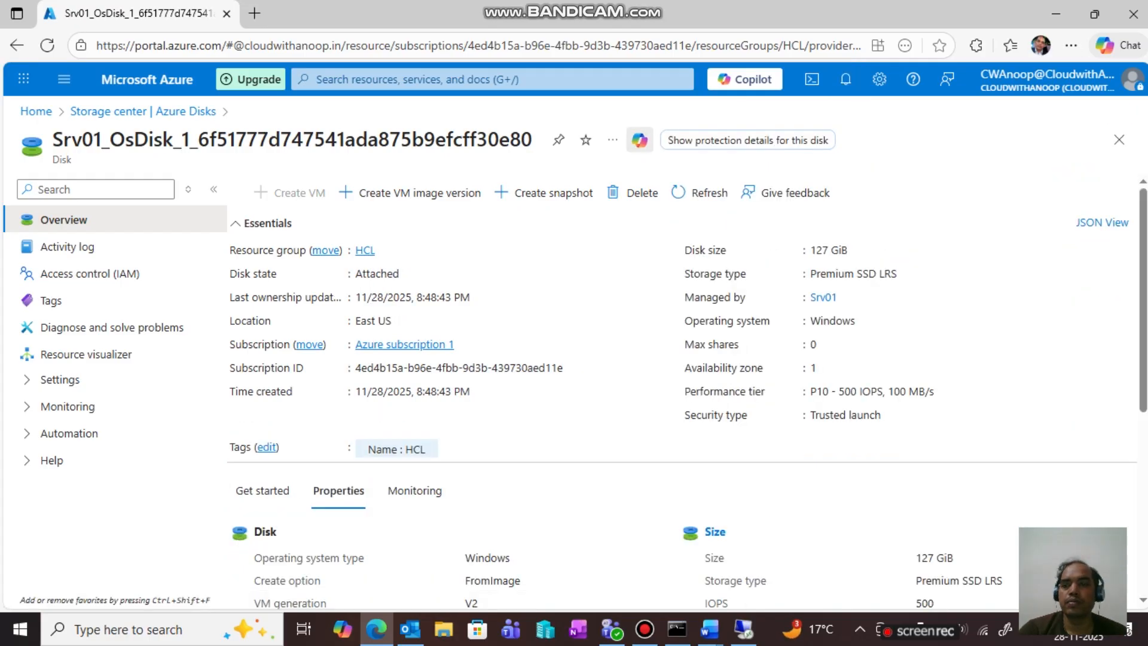
click(143, 112)
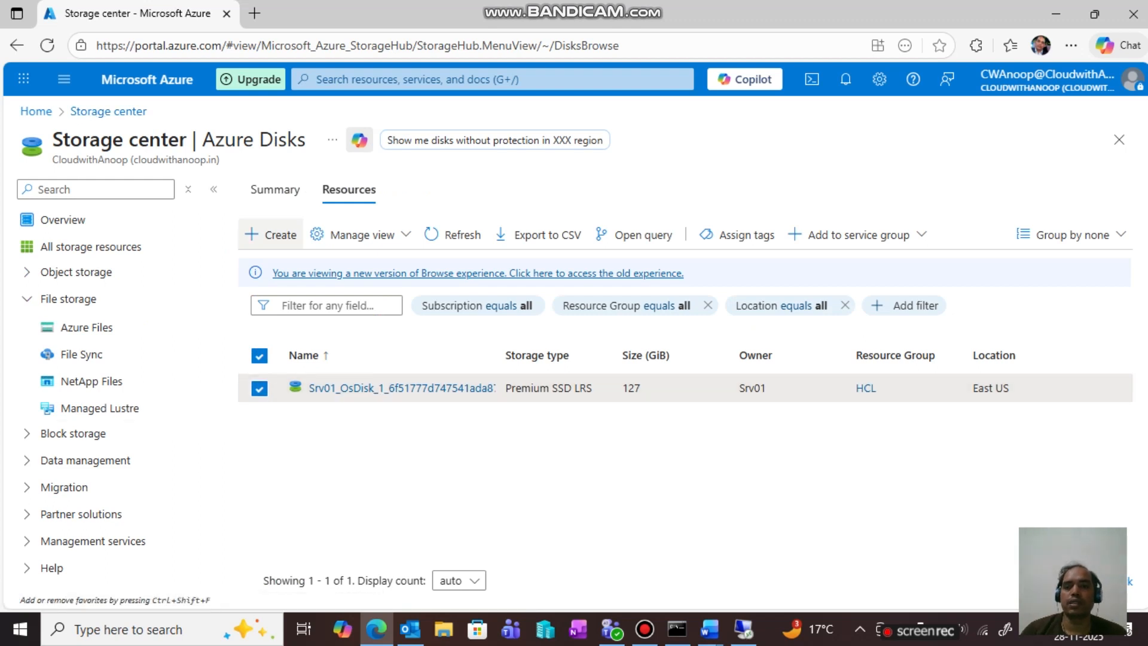
- Start a new managed disk named Datadisk1 in resource group HCL
click(270, 234)
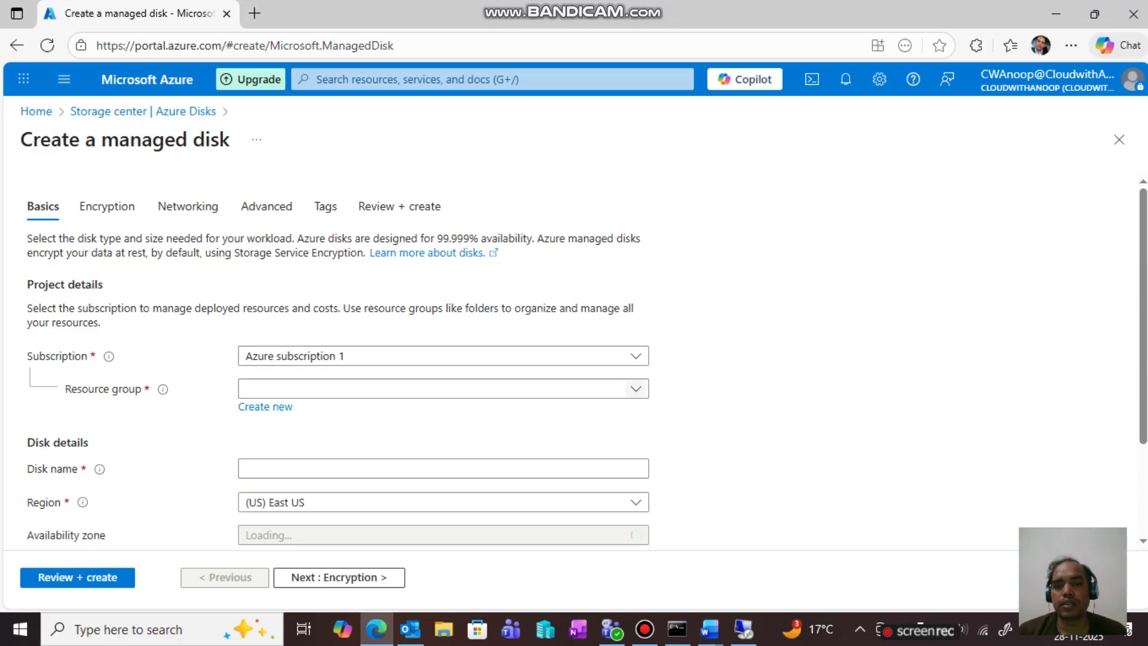
click(442, 389)
click(254, 472)
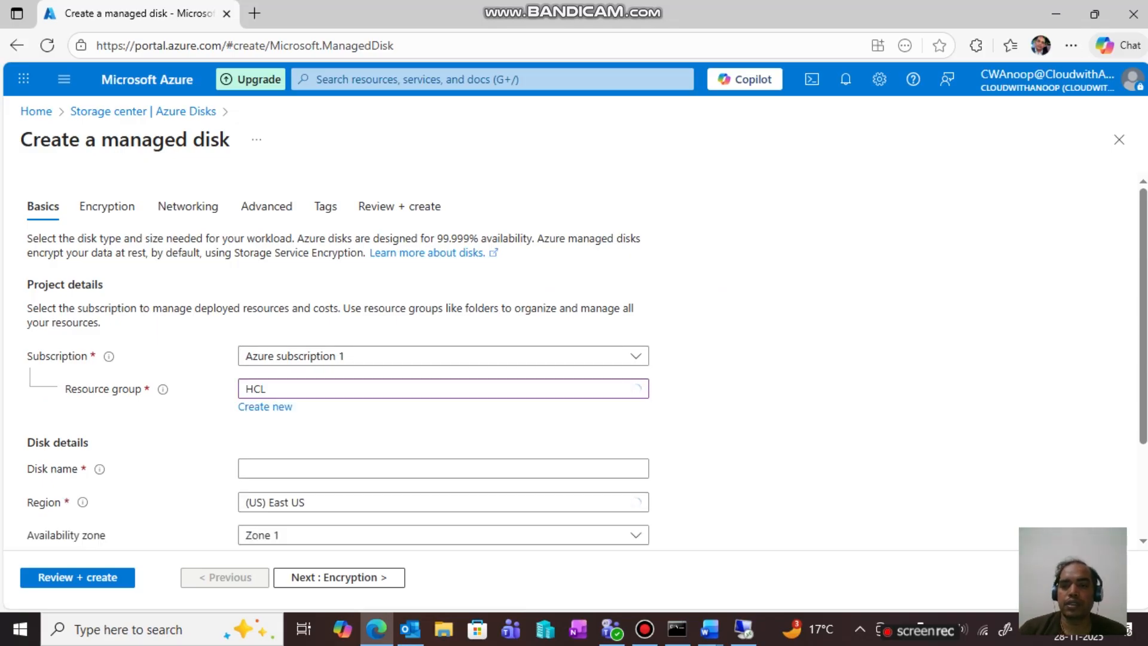
scroll(442, 472, down, 2)
click(442, 334)
text(Data)
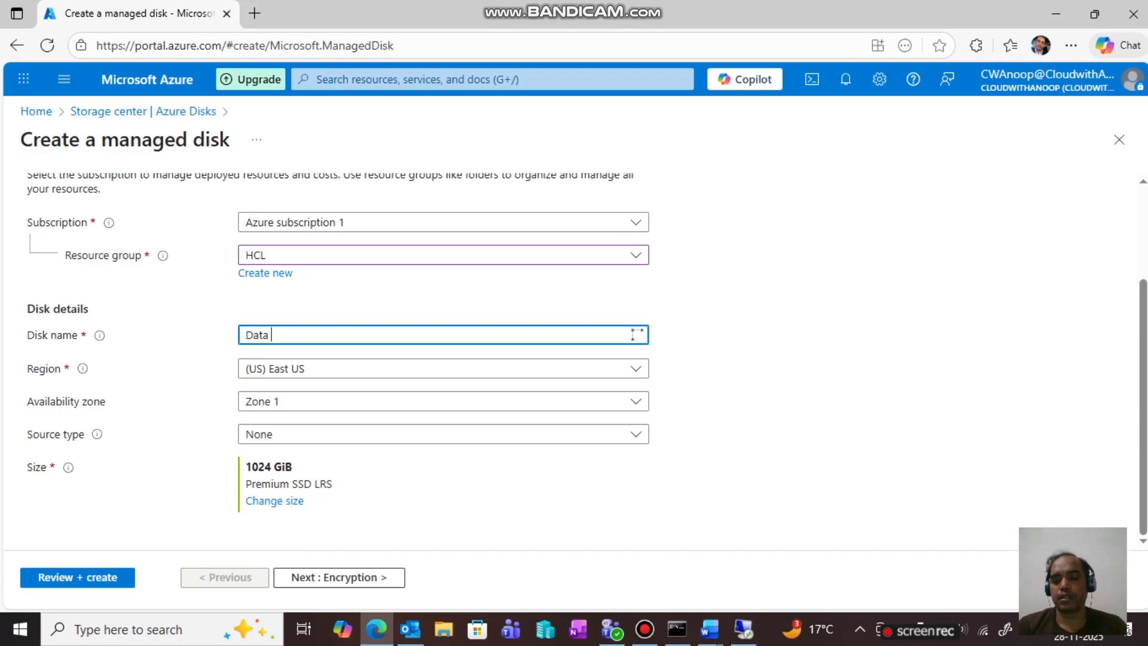
text( Disk)
key(BackSpace)
key(BackSpace)
key(BackSpace)
key(BackSpace)
key(BackSpace)
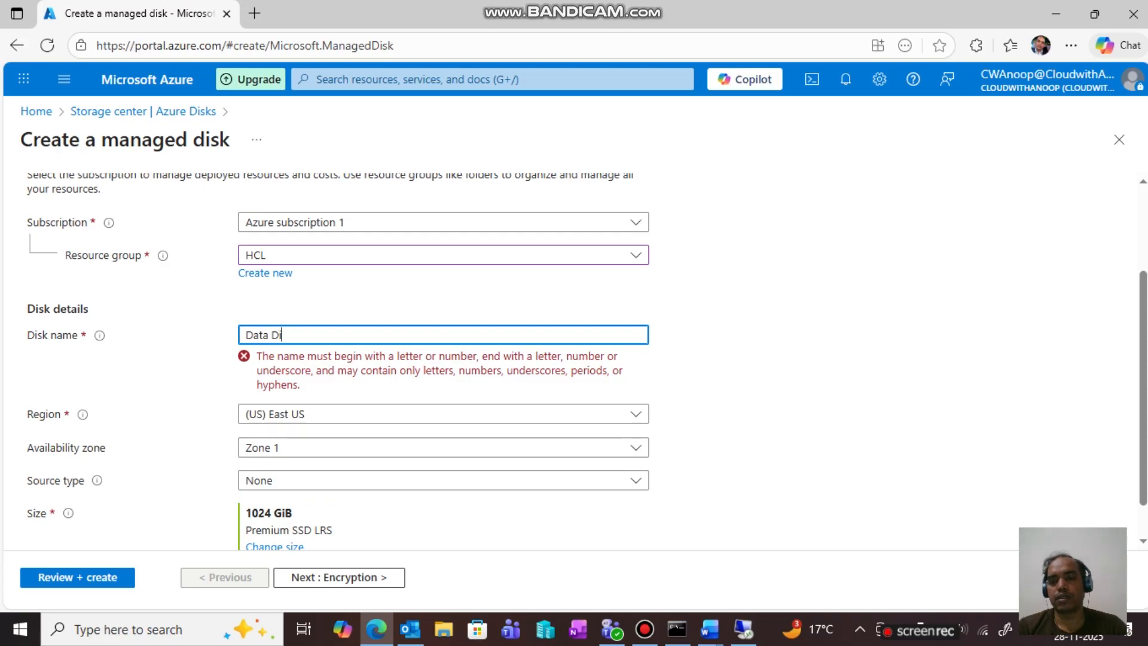
text(disk)
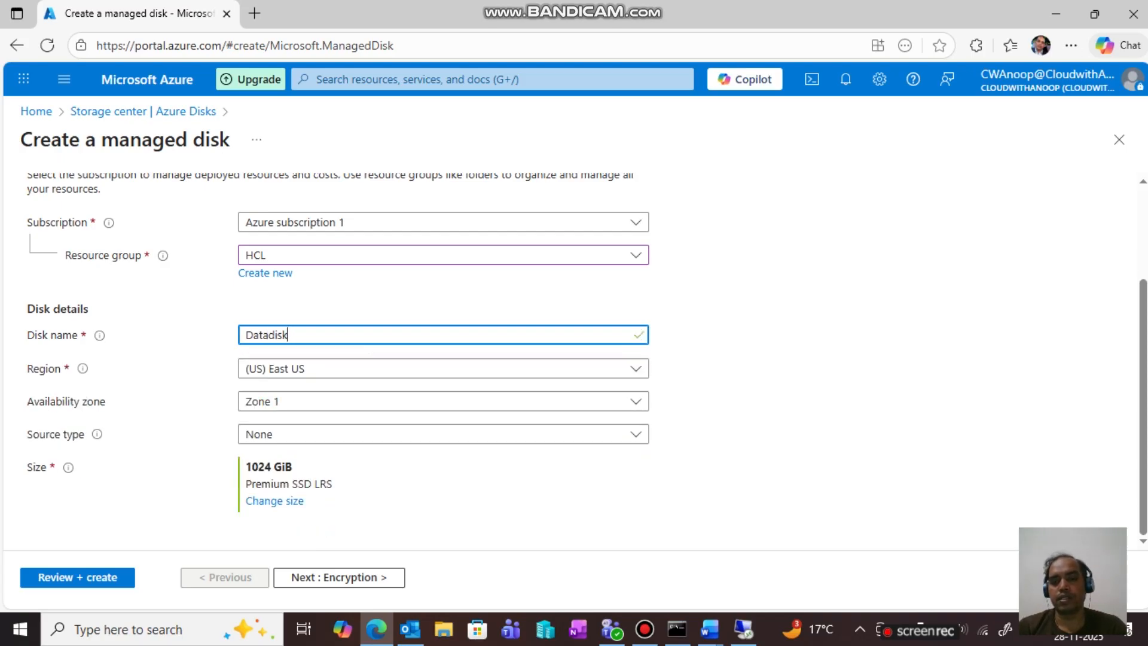
text(1)
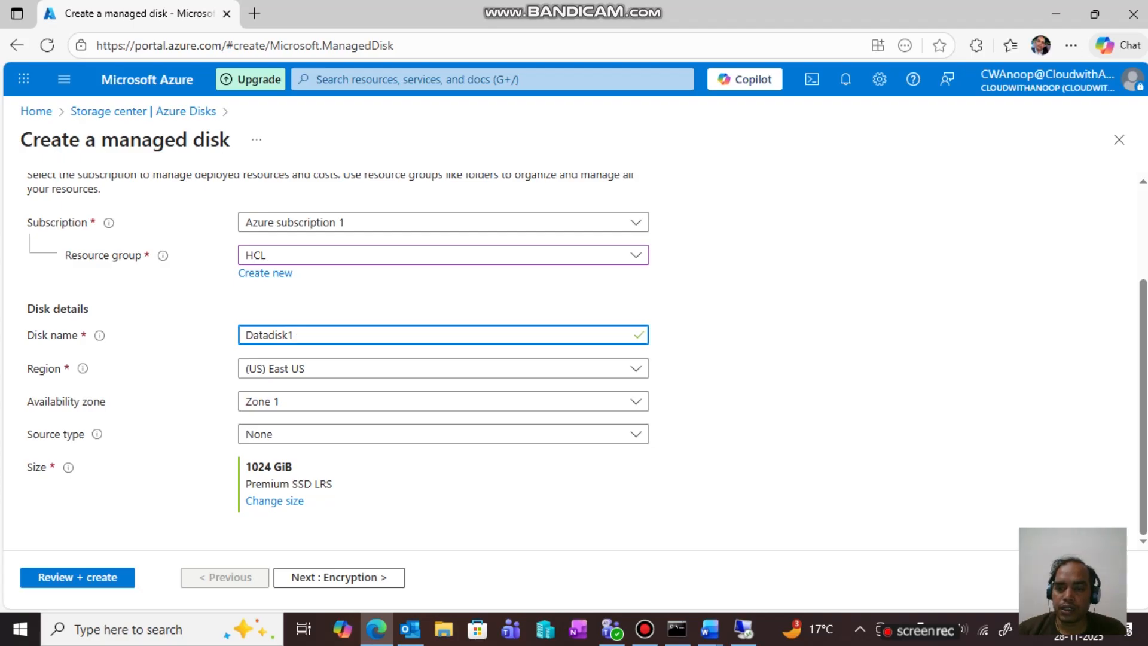
- Size the disk at 4 GiB Premium SSD (P1) and run validation
click(274, 500)
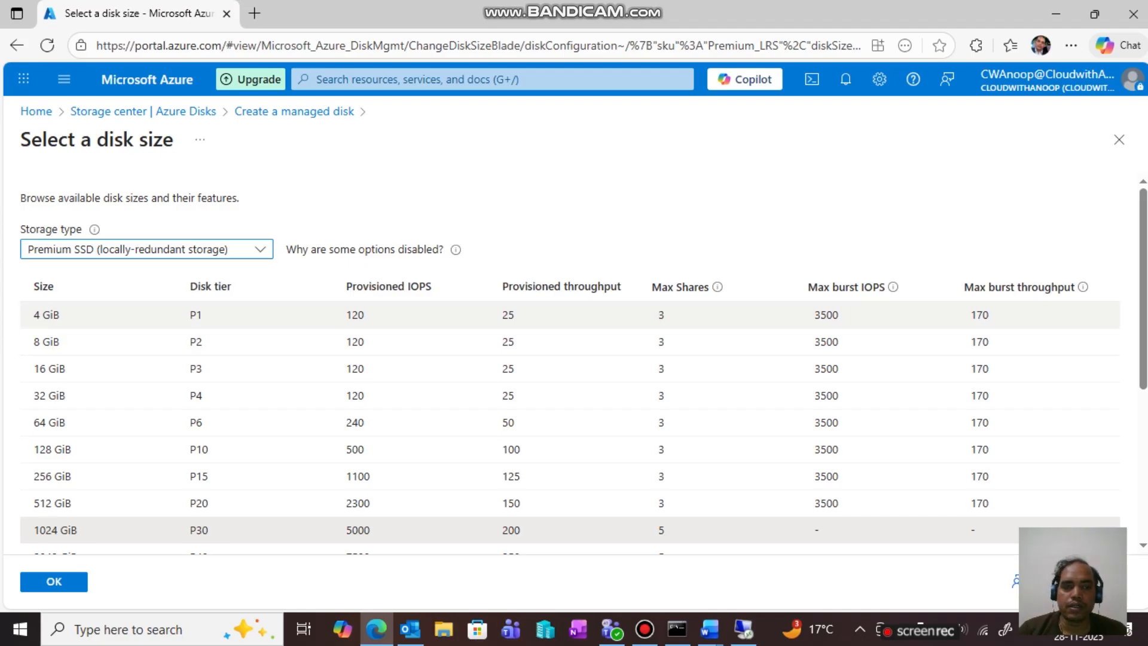
click(47, 315)
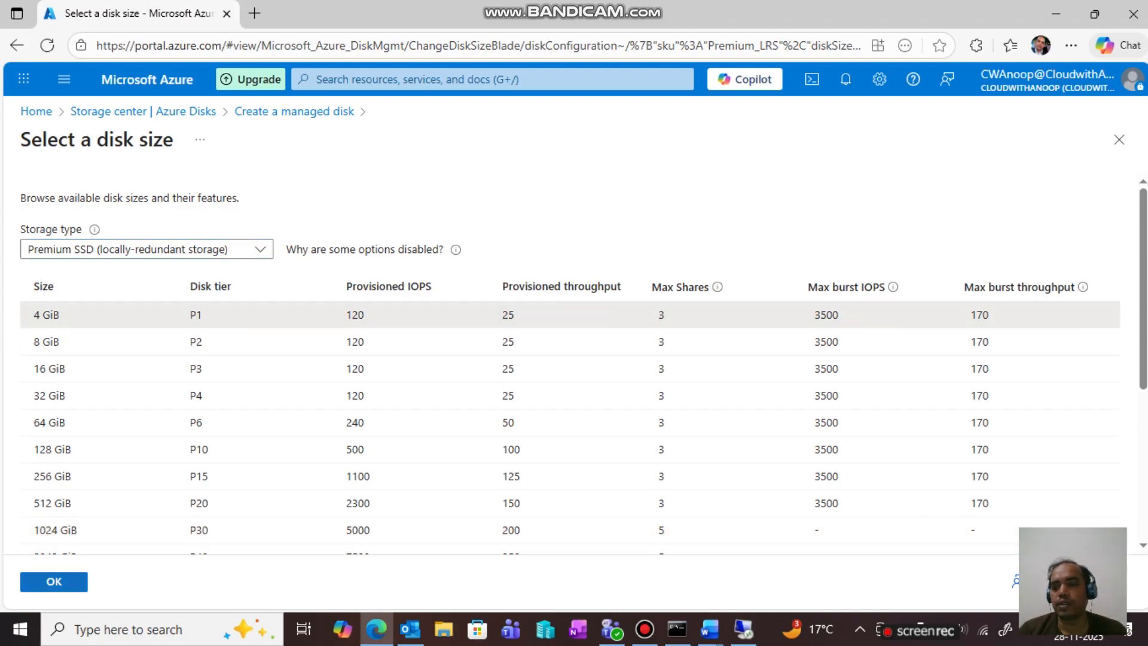
click(54, 581)
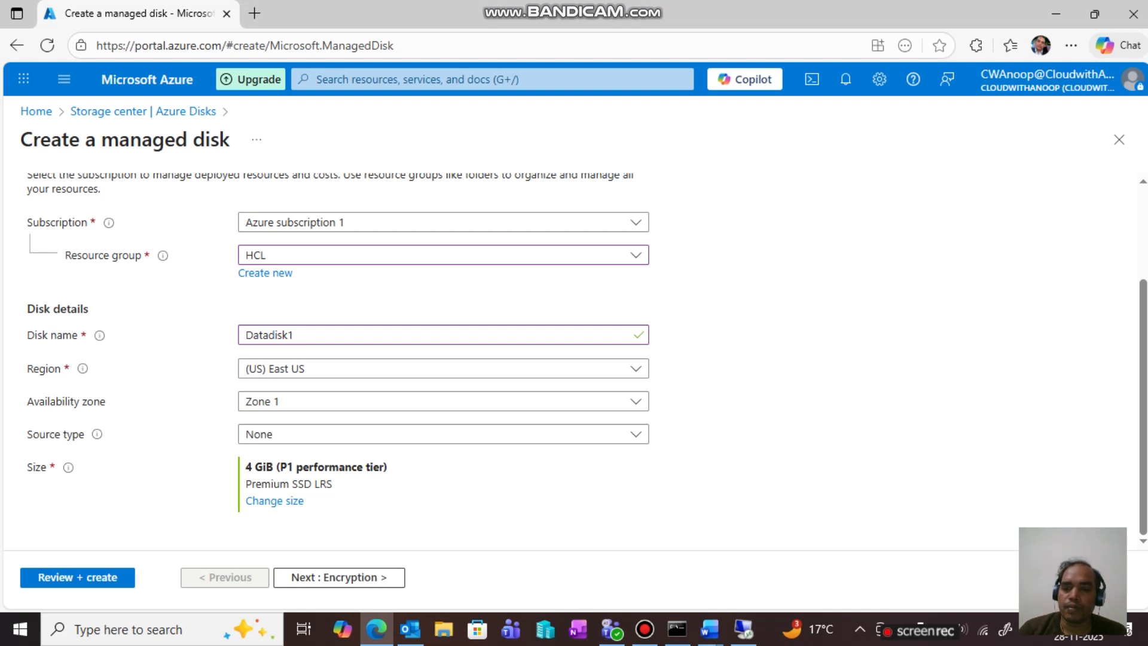
click(78, 577)
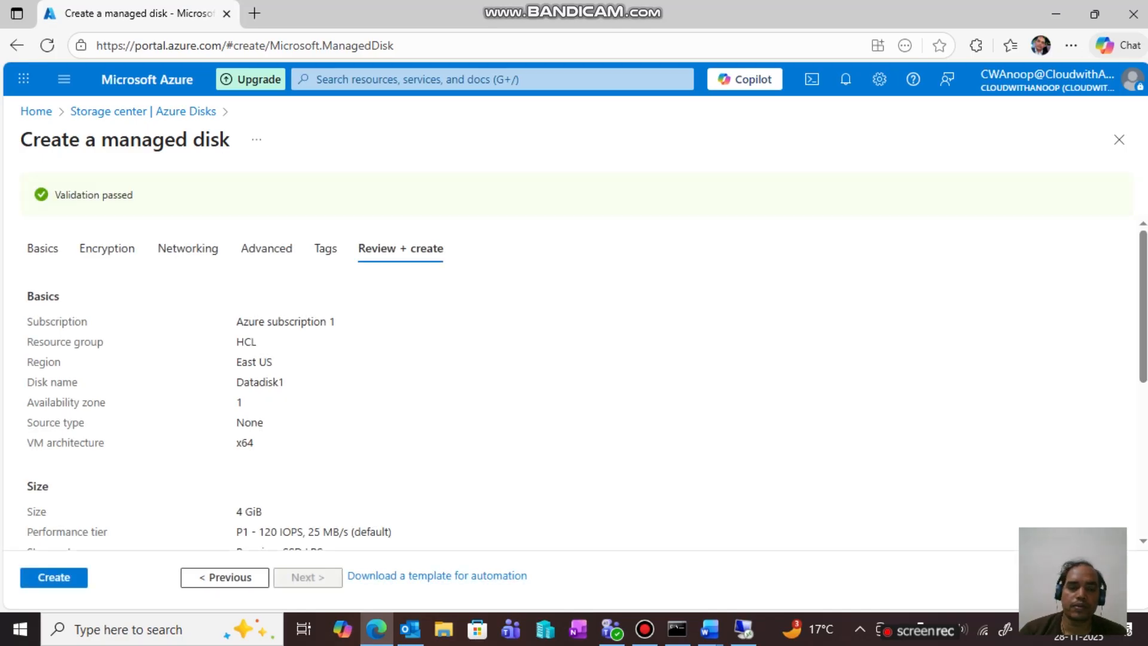
- Create Datadisk1 and, once deployed, open the Virtual machines list showing Srv01
click(66, 580)
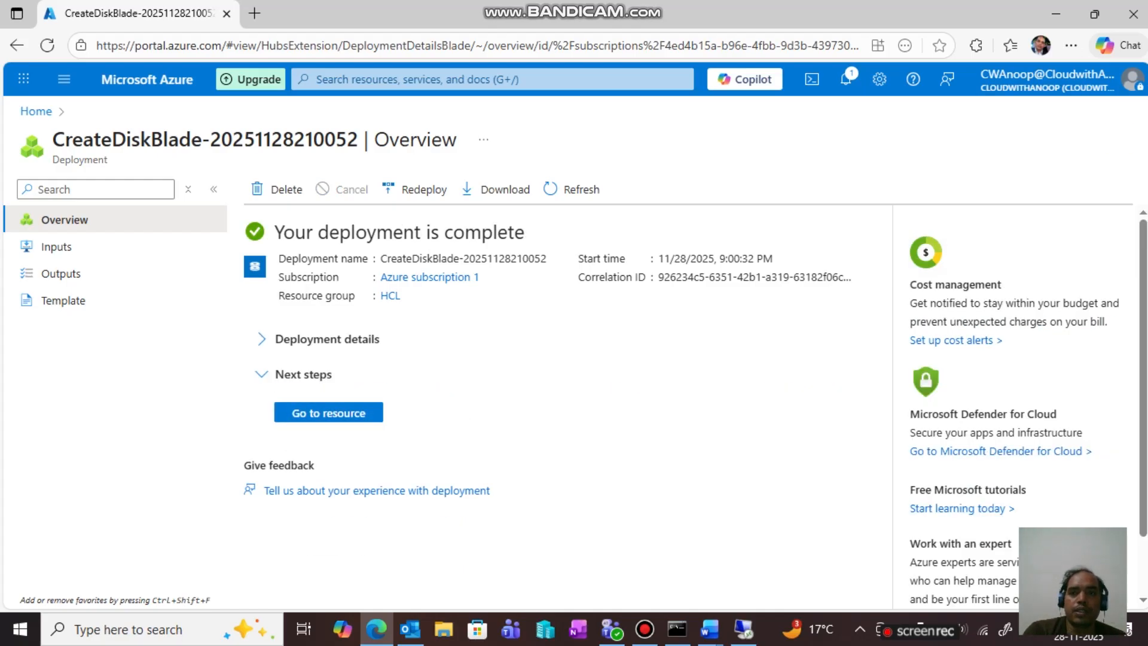
click(317, 78)
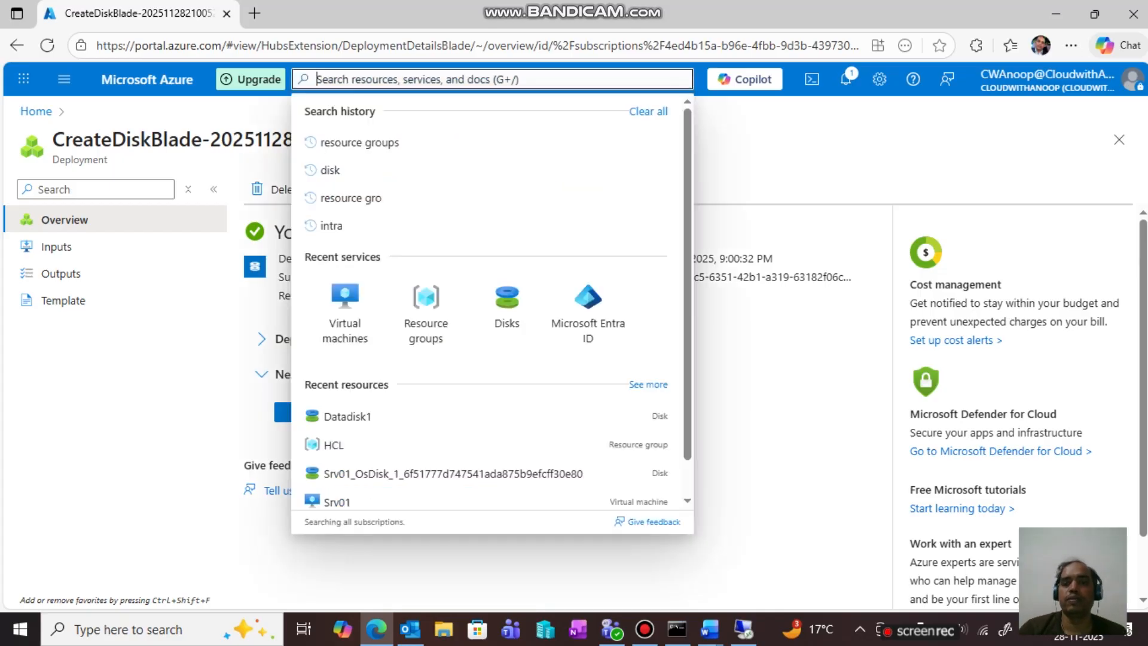
click(345, 299)
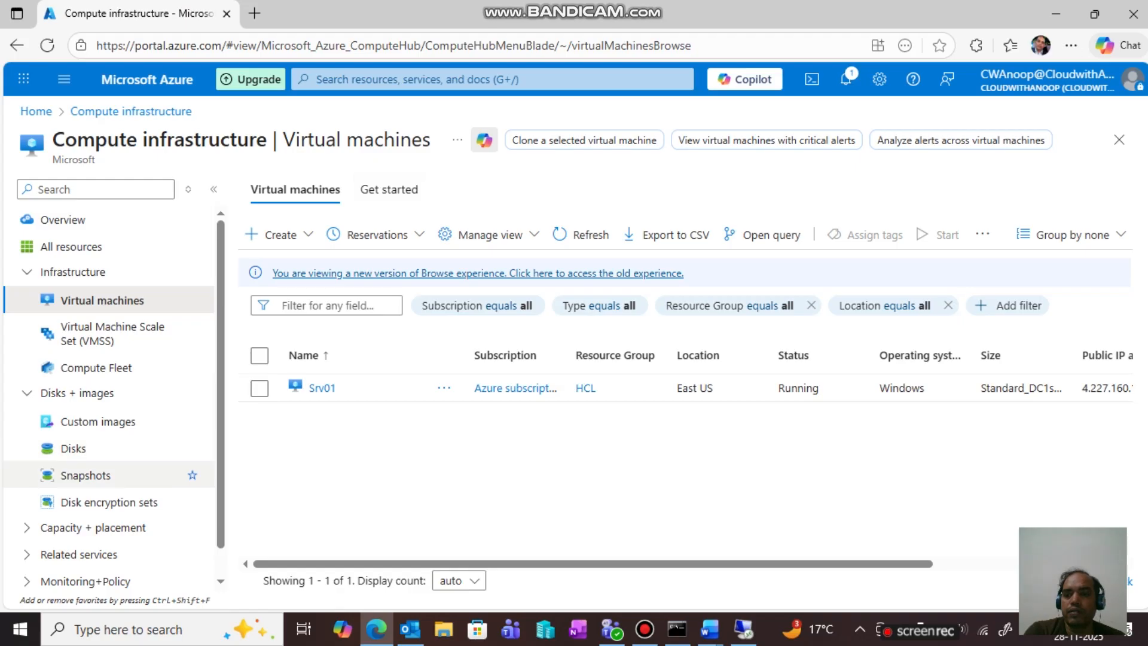
- Confirm on Datadisk1's overview that it is 4 GiB and unattached, then return to Srv01's session
click(74, 449)
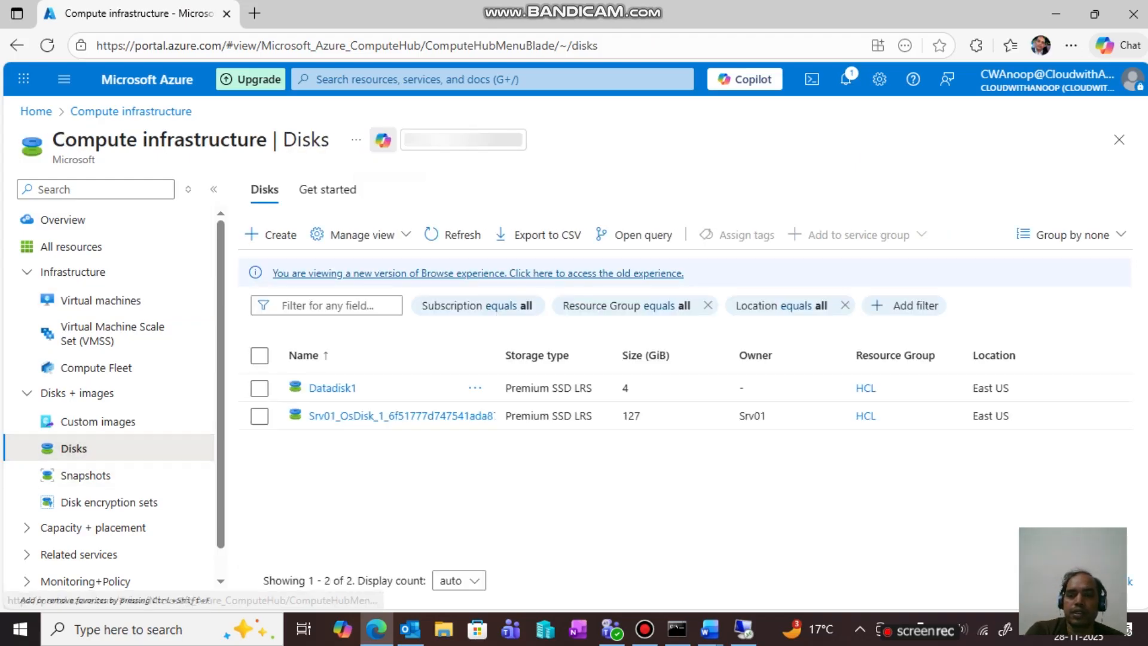
click(258, 388)
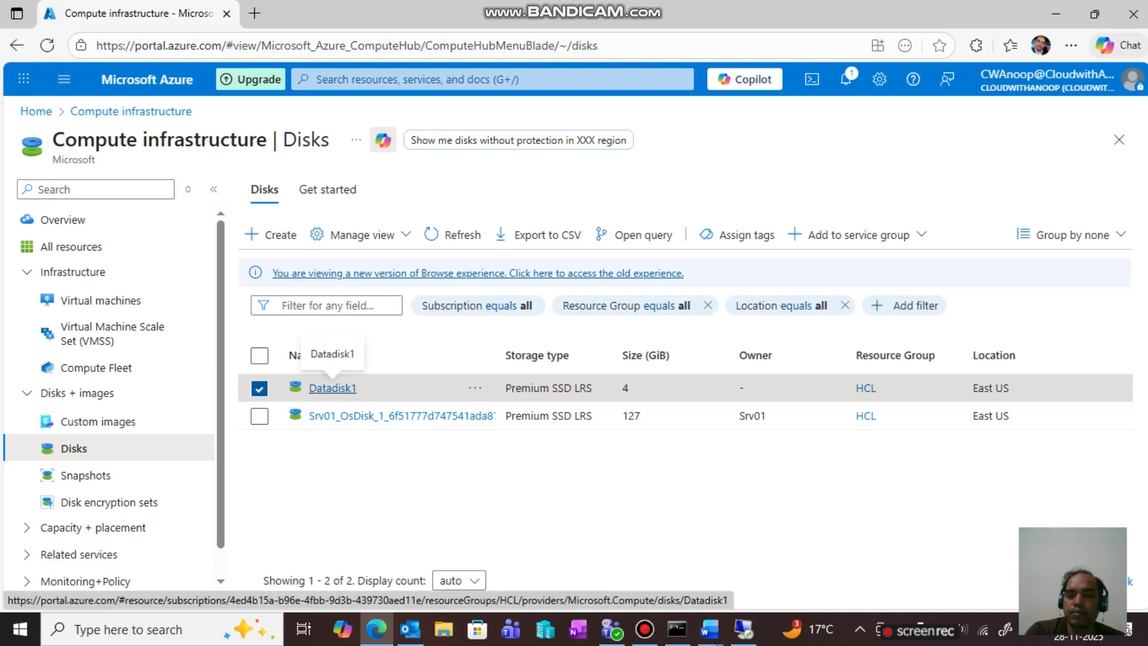
click(332, 388)
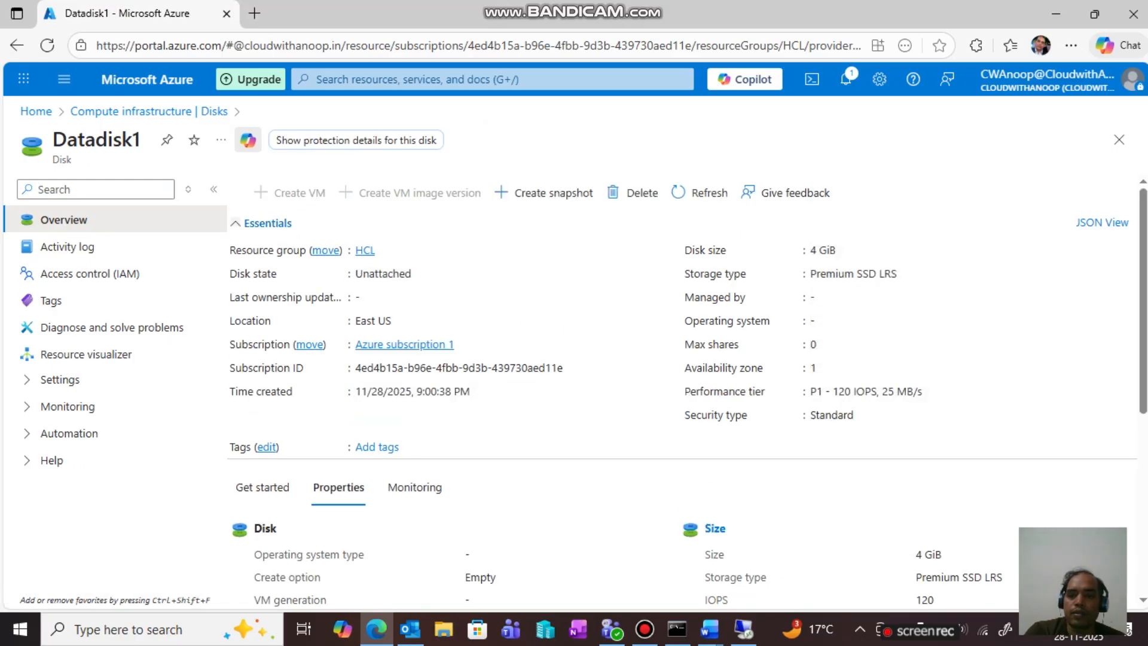
mouse_move(572, 367)
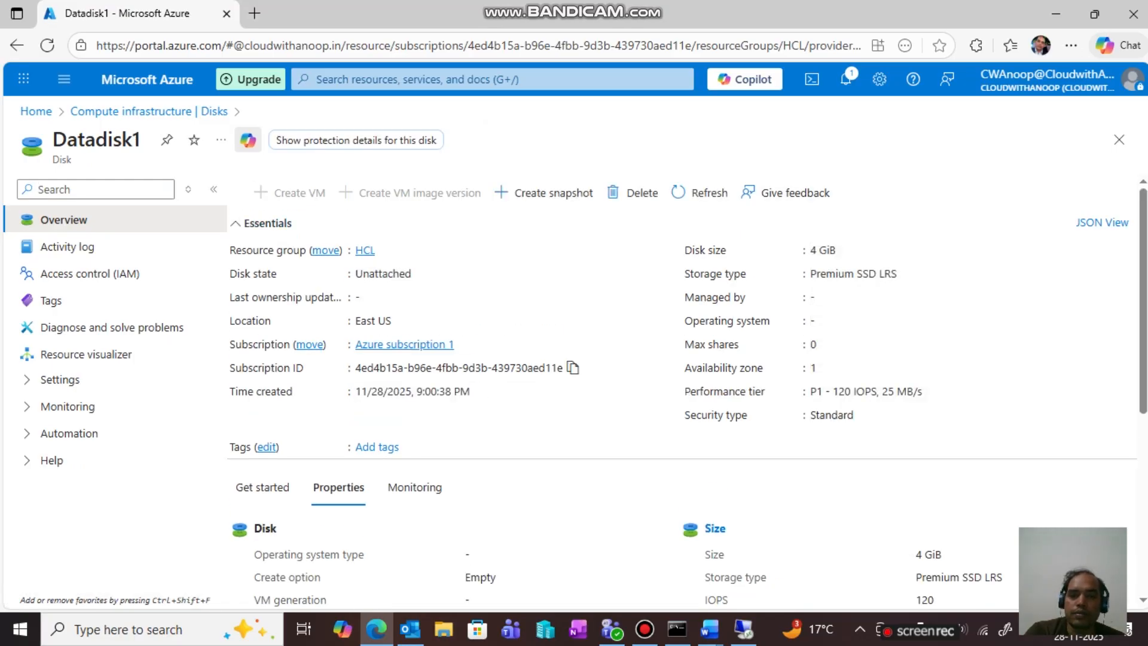
scroll(682, 395, down, 4)
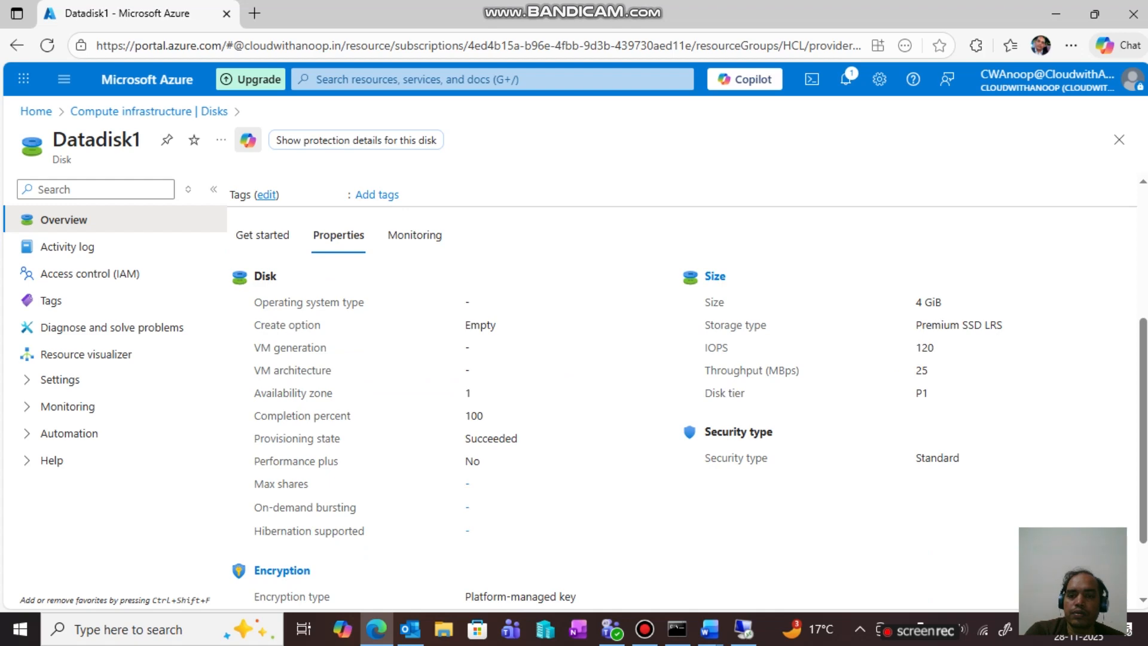
scroll(682, 395, up, 4)
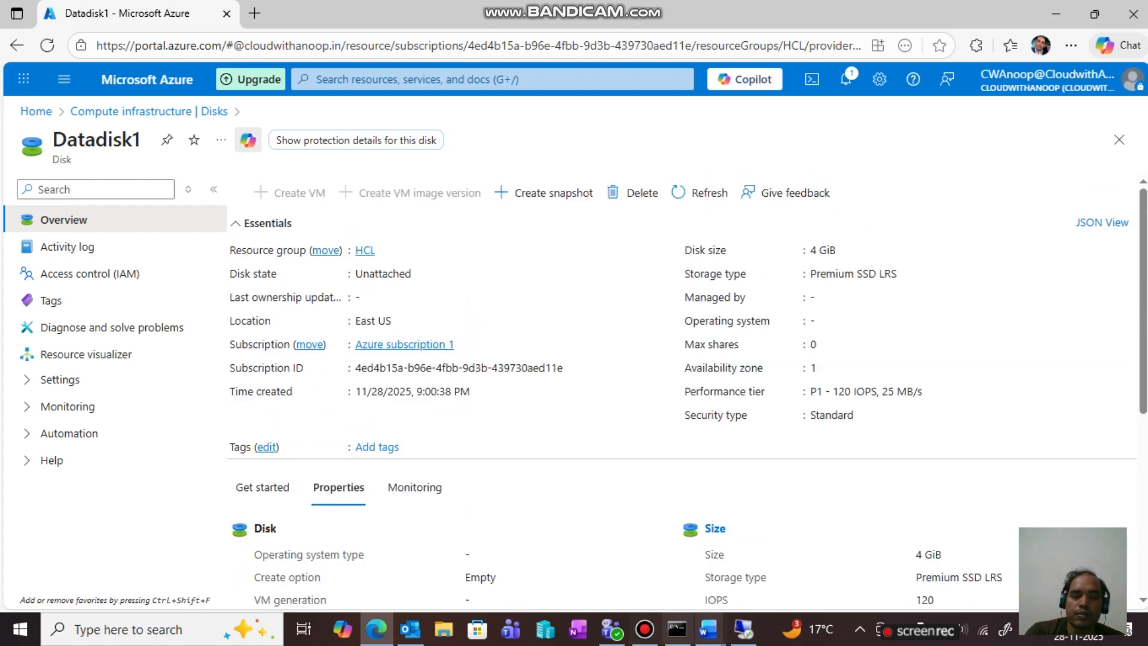
click(747, 541)
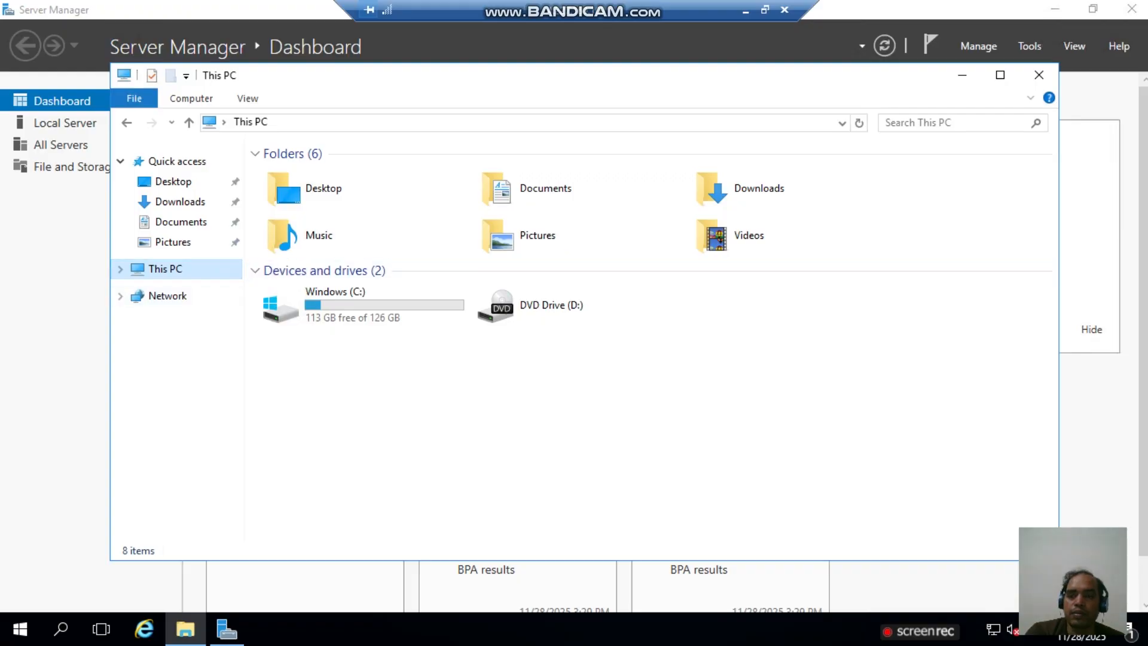
- Show Server Manager's File and Storage Services Disks page with only the 127 GB disk 0
click(227, 629)
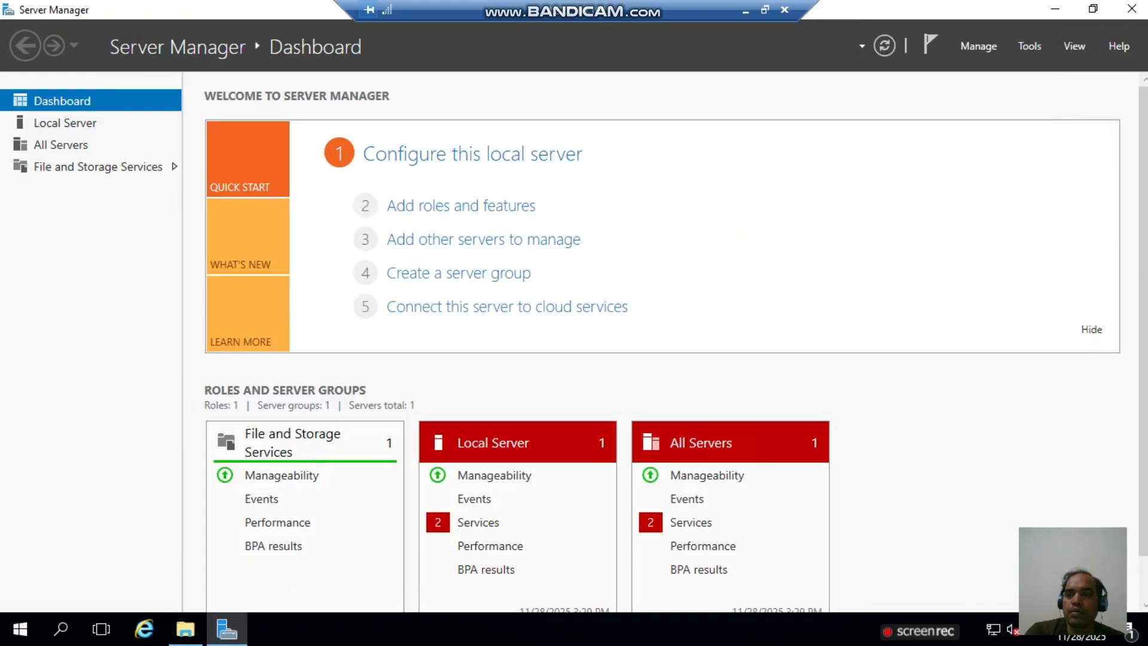
click(63, 167)
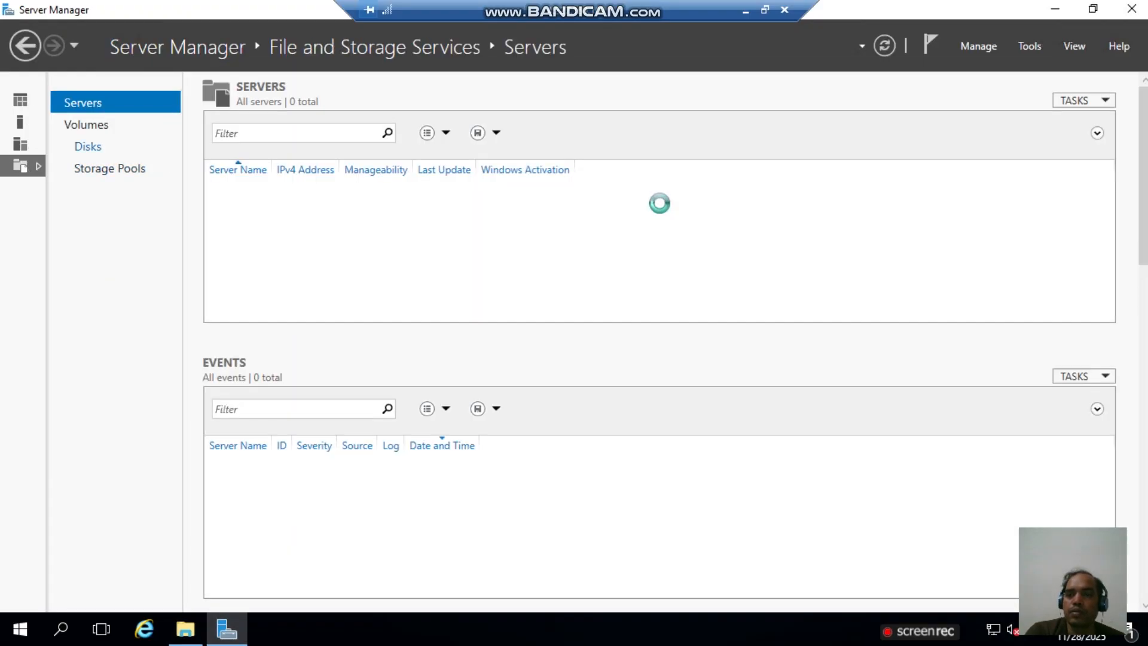
click(88, 146)
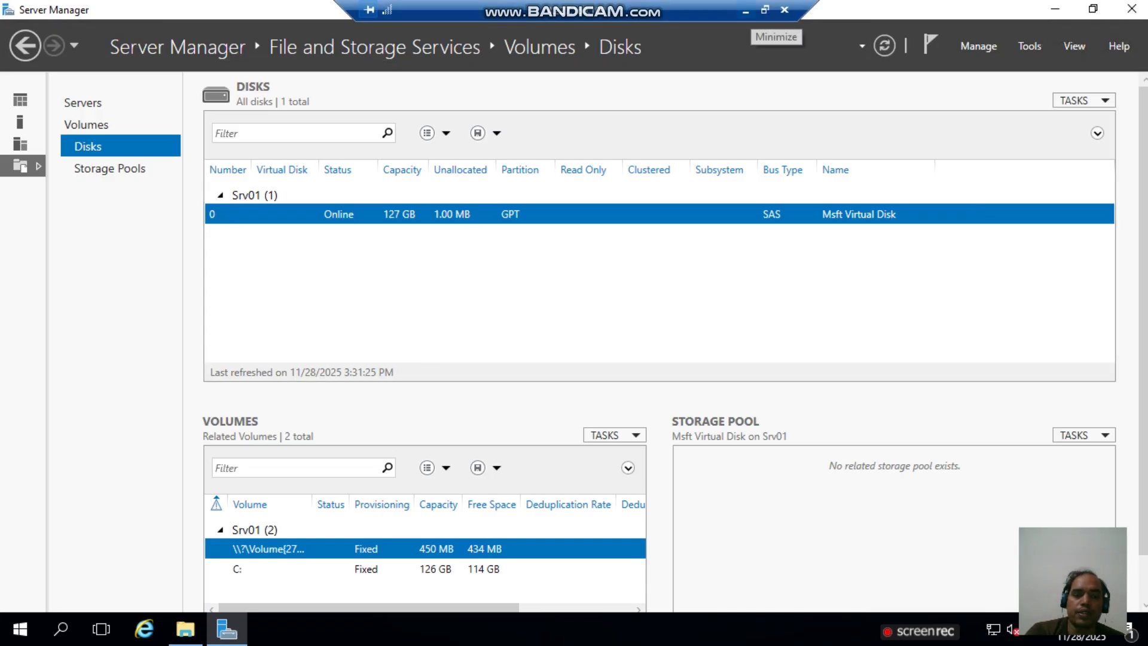
click(745, 11)
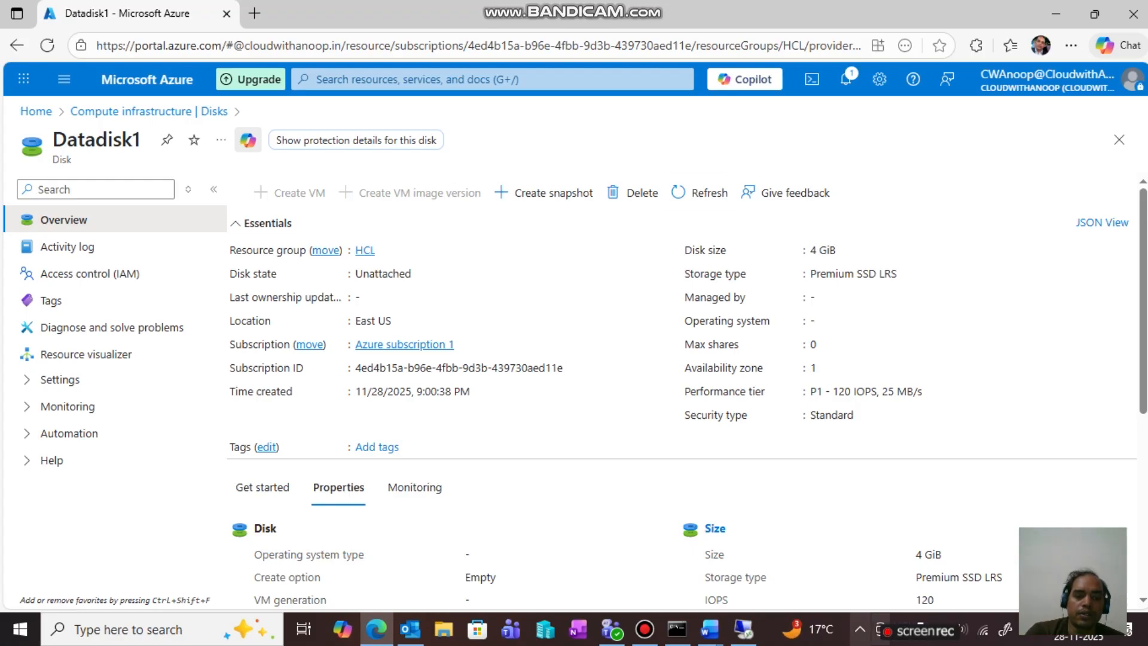
- Return to the Azure home page and open the Virtual machines list showing Srv01
click(644, 629)
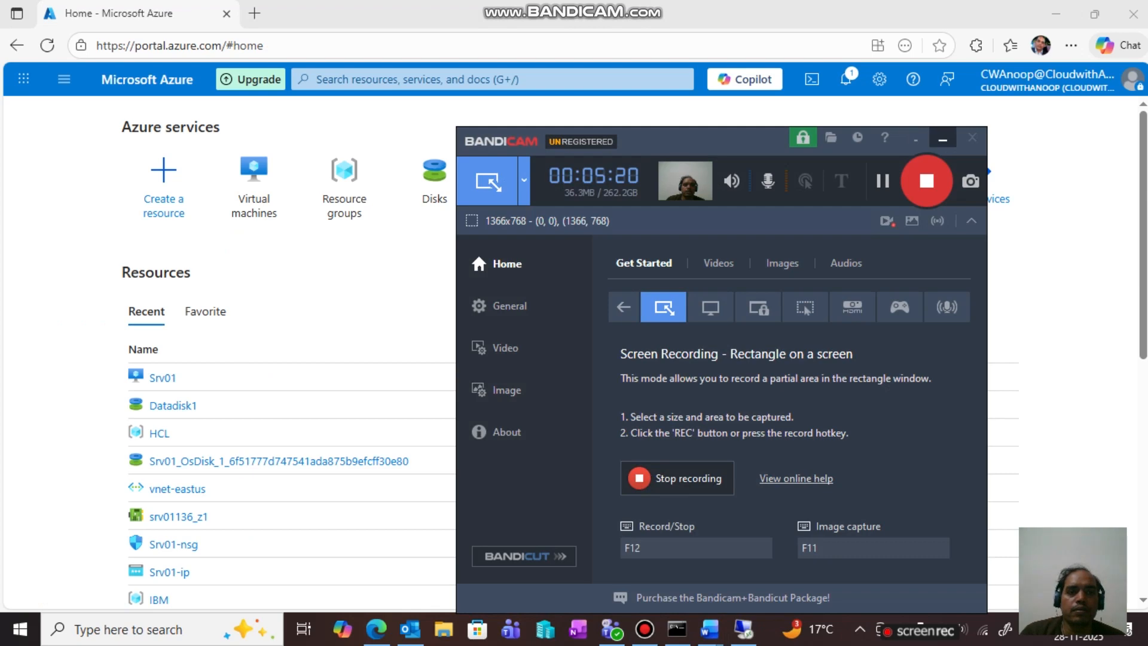
click(942, 139)
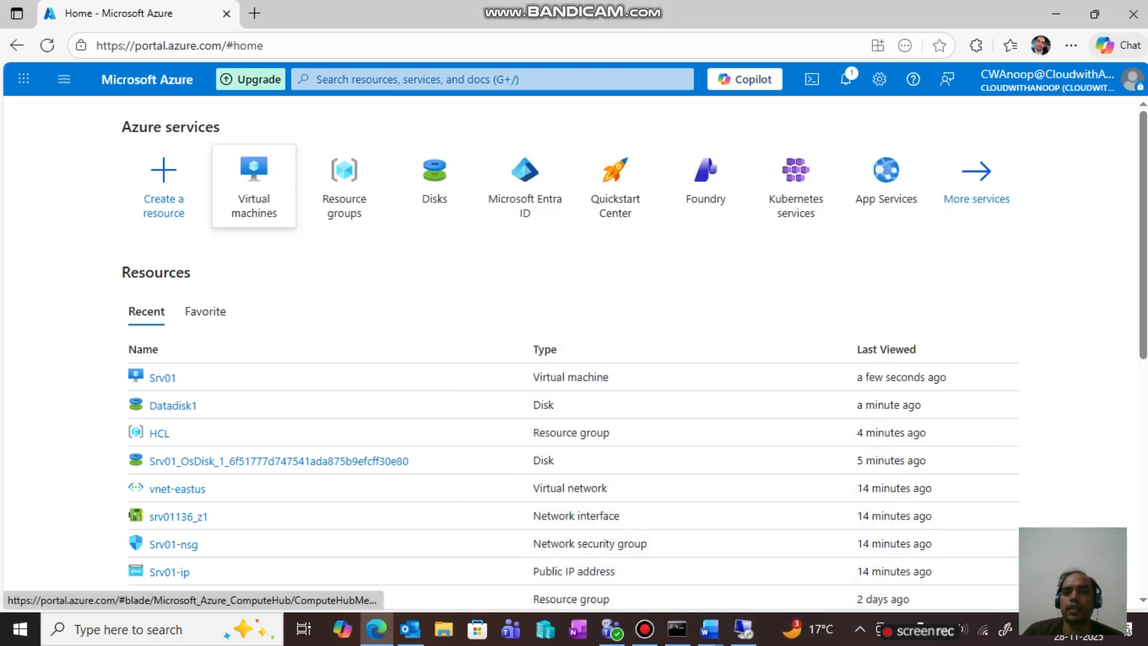
mouse_move(254, 186)
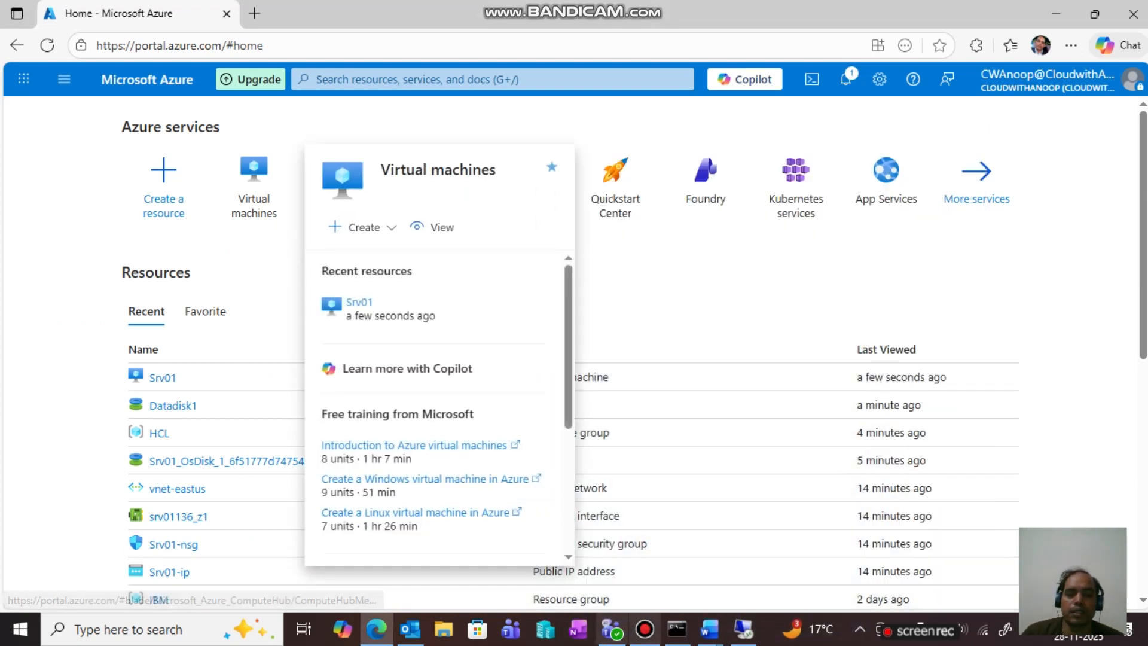
key(alt+Tab)
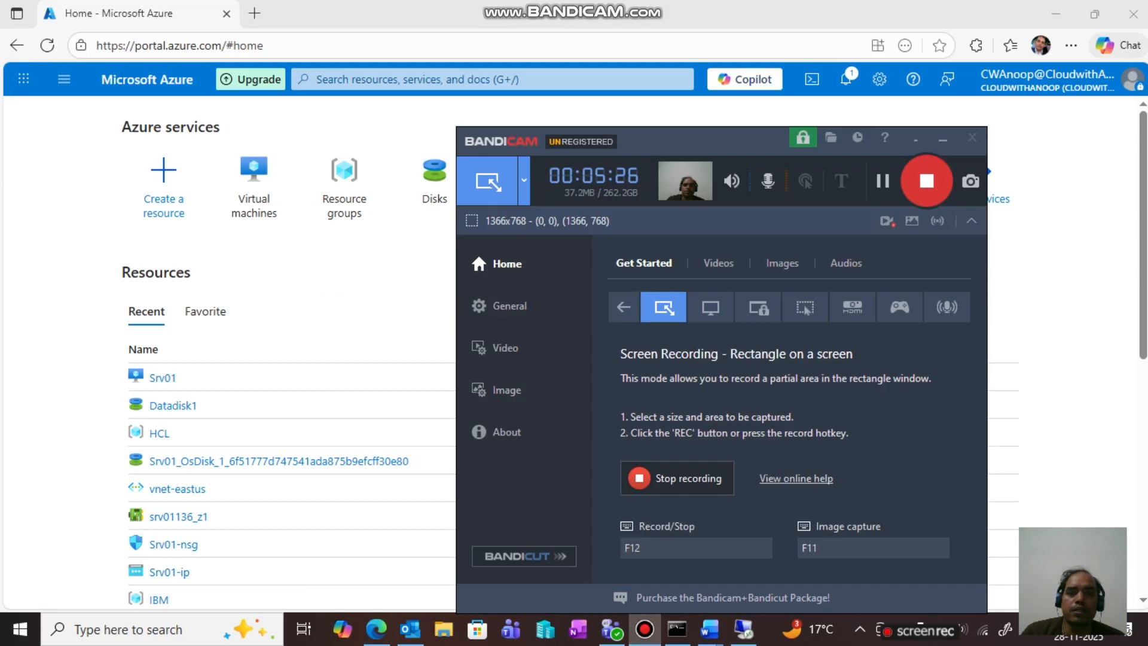
click(942, 138)
click(254, 176)
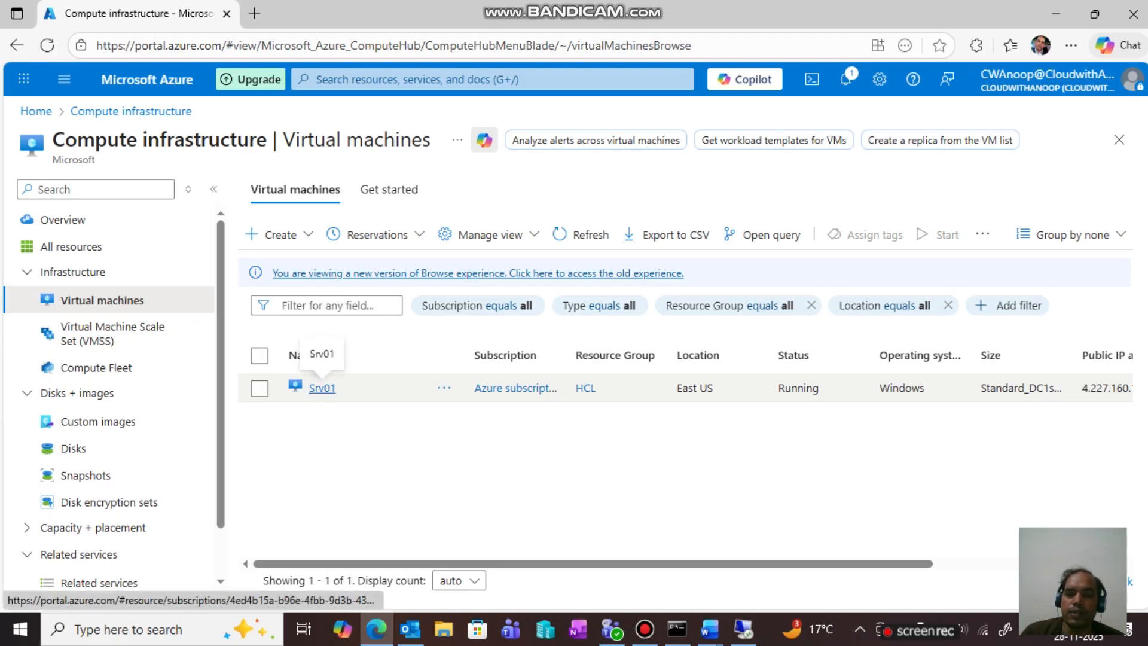
- Open Srv01's Disks settings page
click(322, 388)
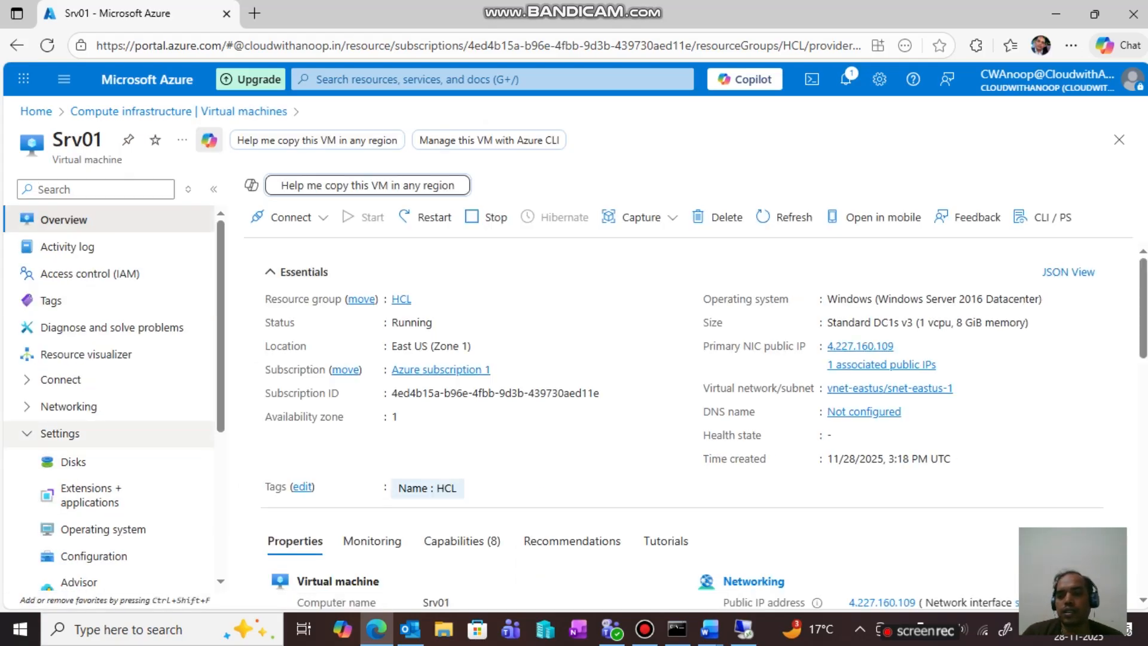
click(74, 461)
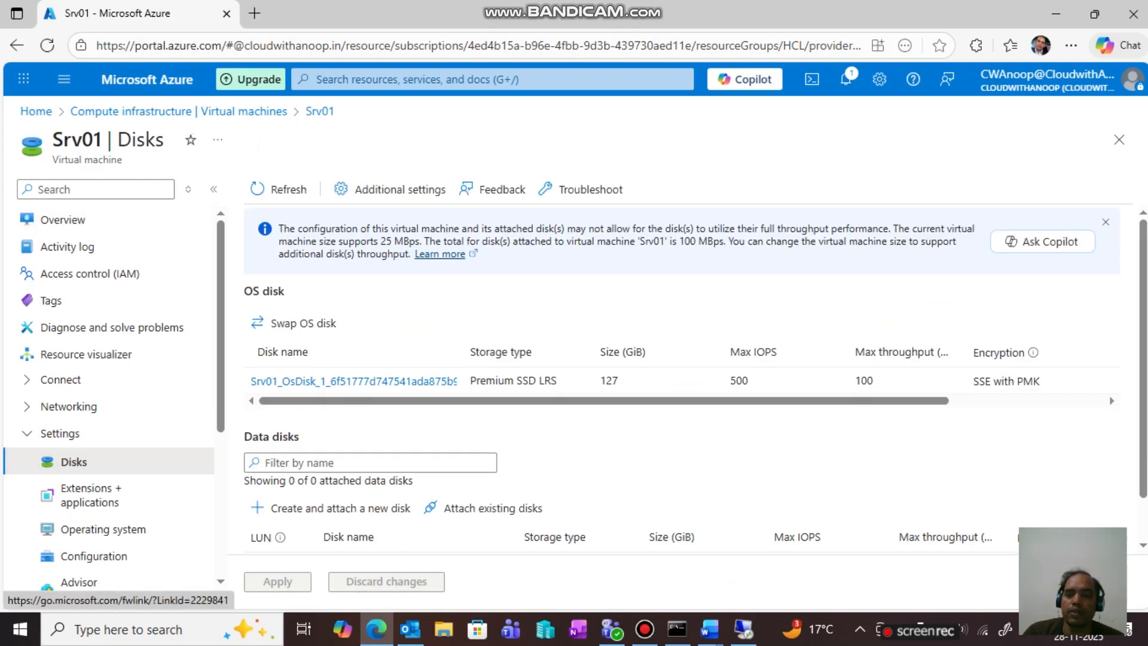
scroll(681, 376, down, 1)
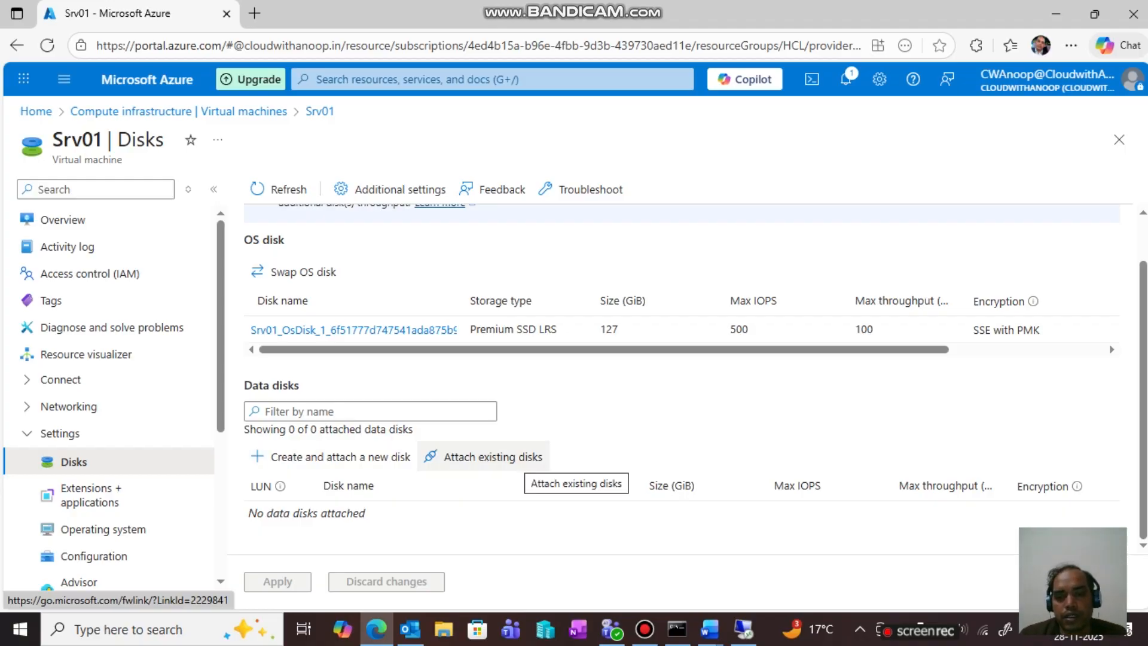
- Attach existing disk Datadisk1 to Srv01 at LUN 0, apply, and return to the remote session
click(518, 462)
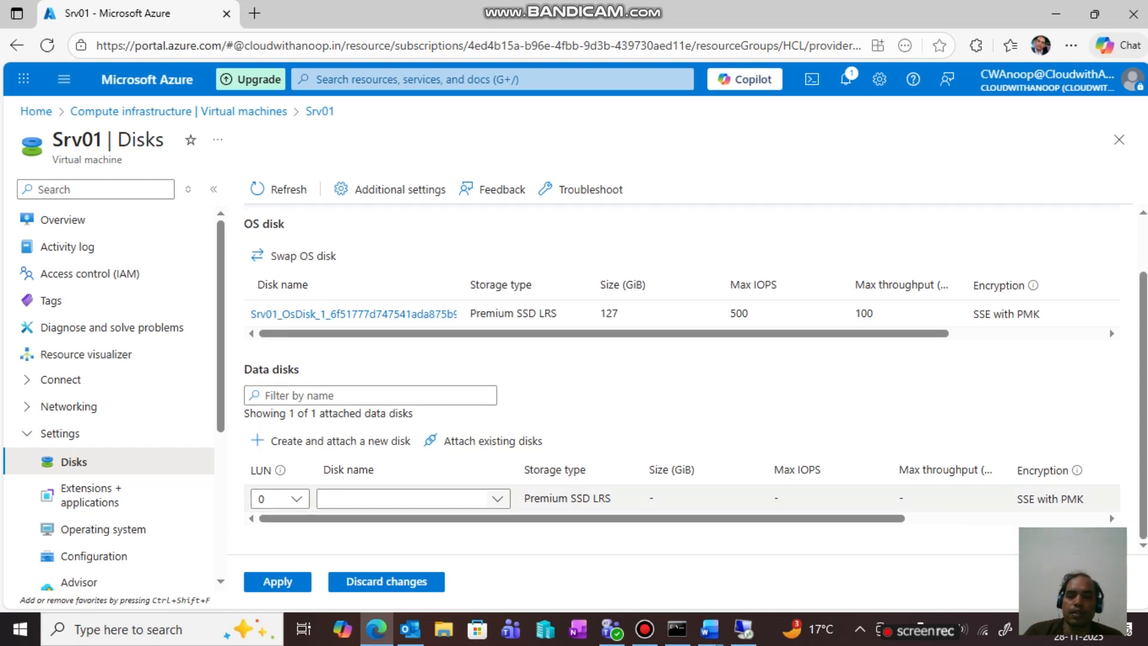
click(497, 498)
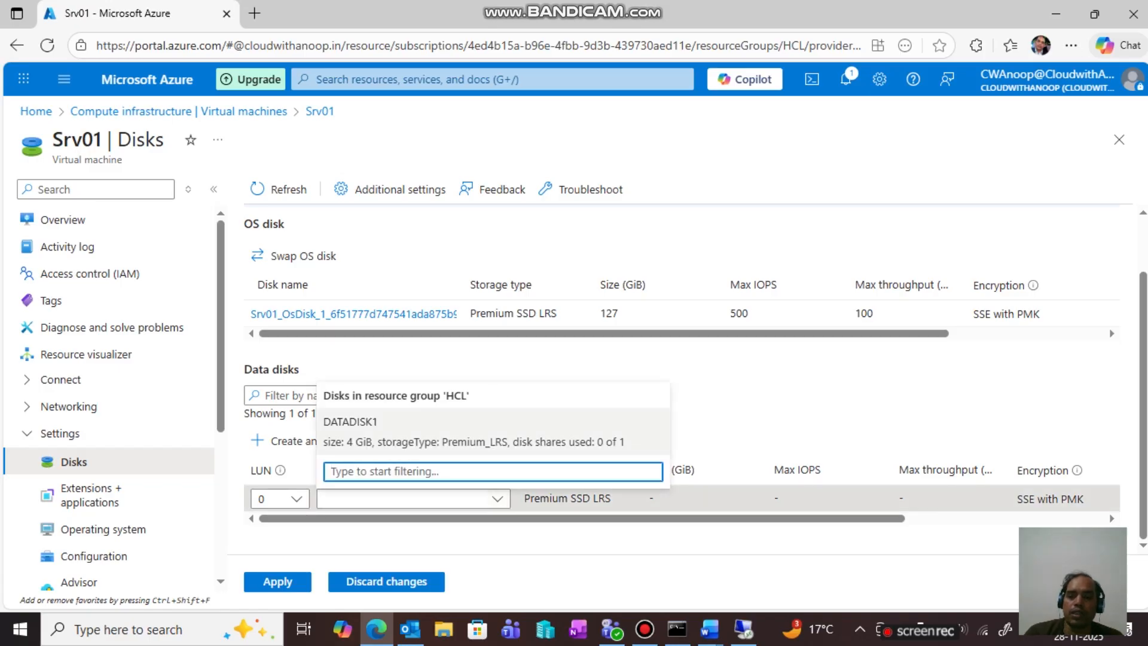
click(496, 434)
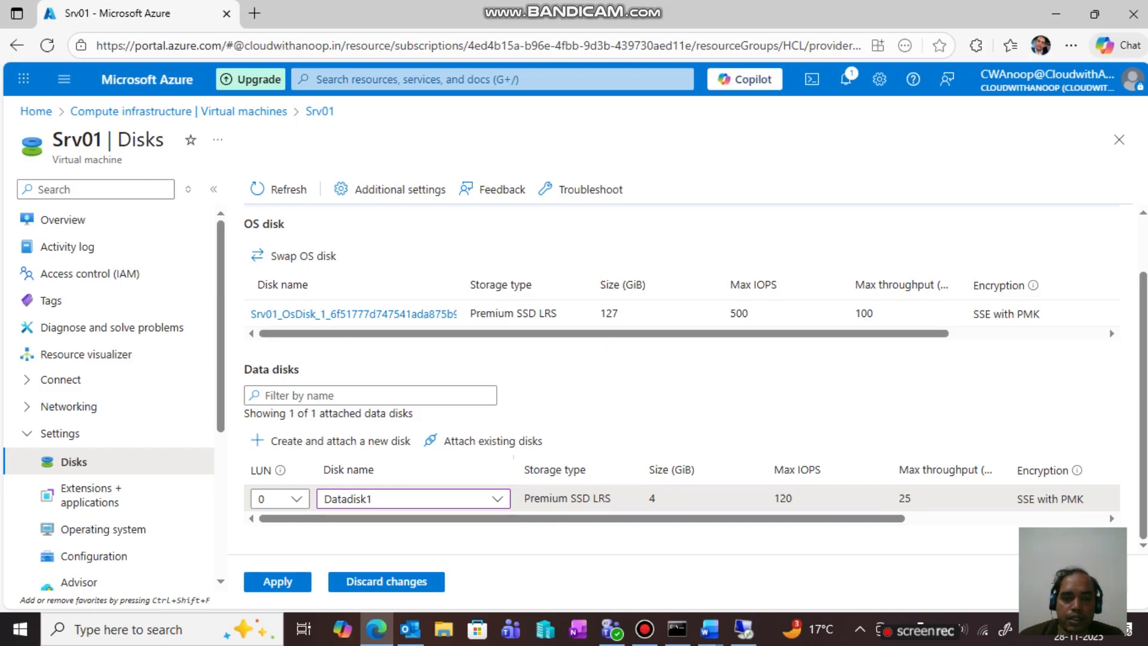
click(277, 581)
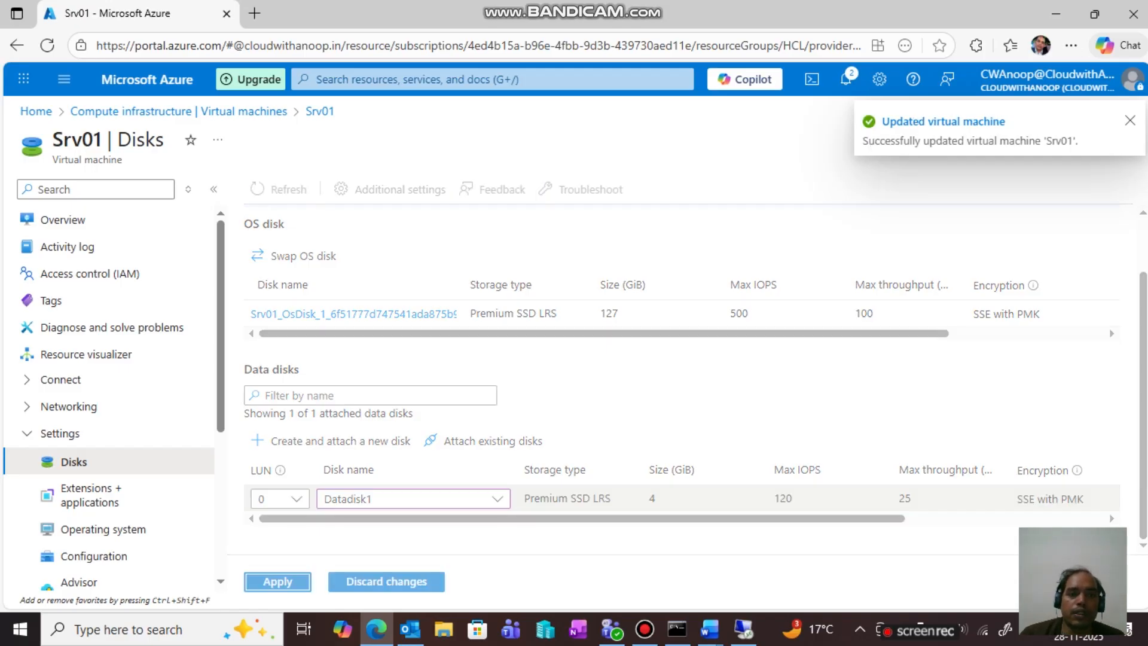
click(744, 628)
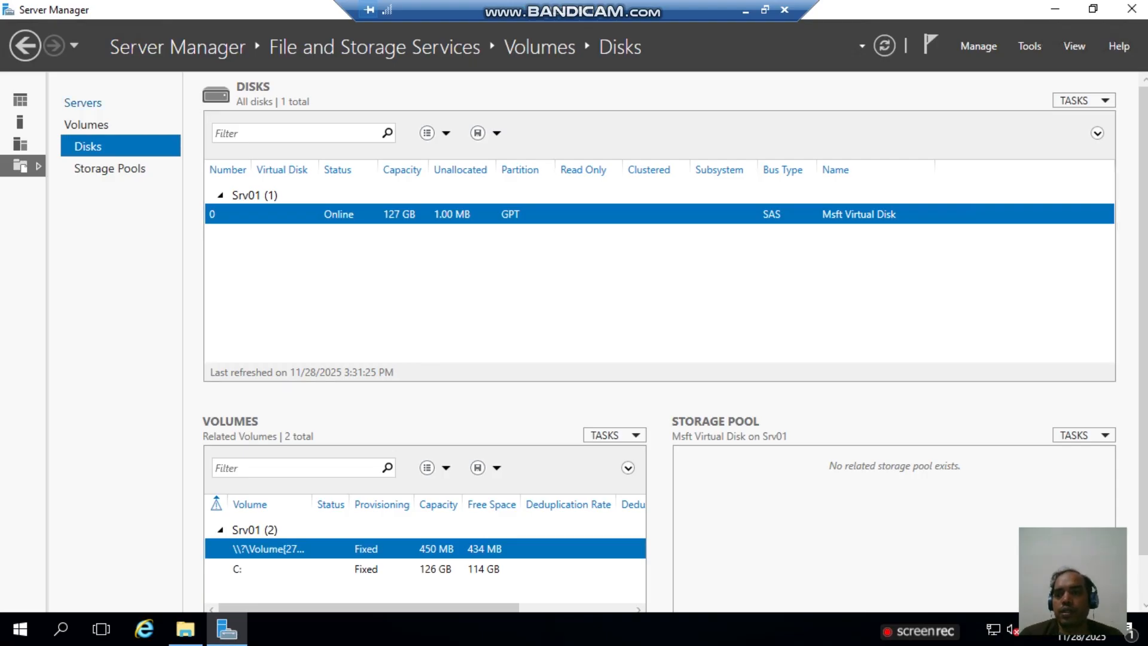
- Check Disks, Storage Pools and Volumes for the new disk, then close Server Manager
click(83, 103)
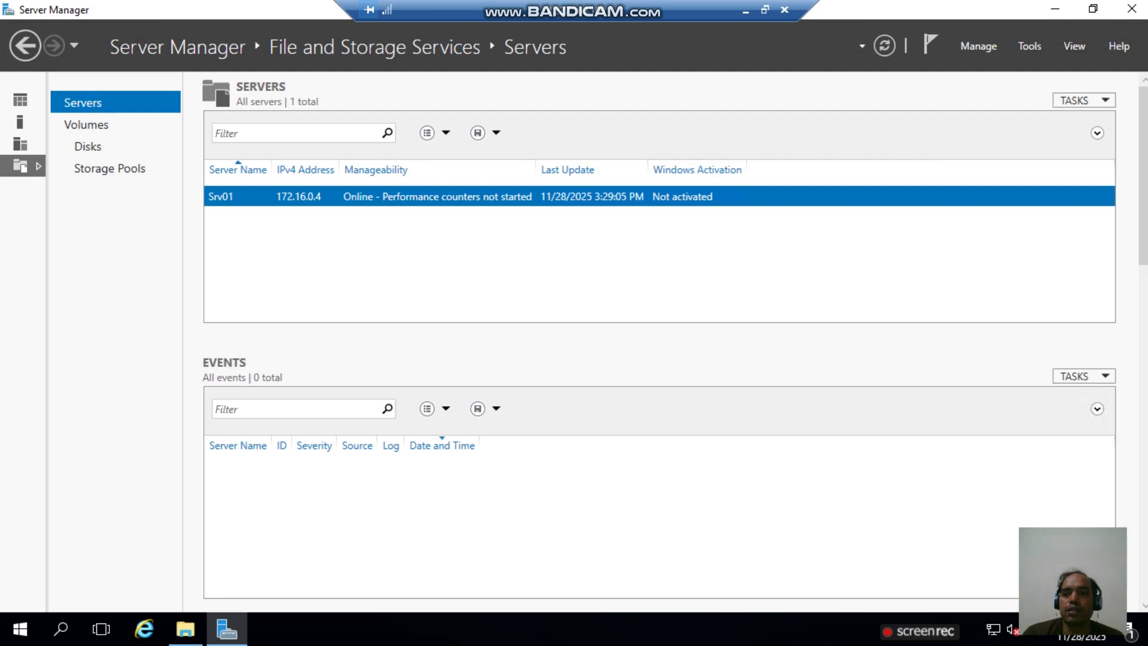
click(88, 147)
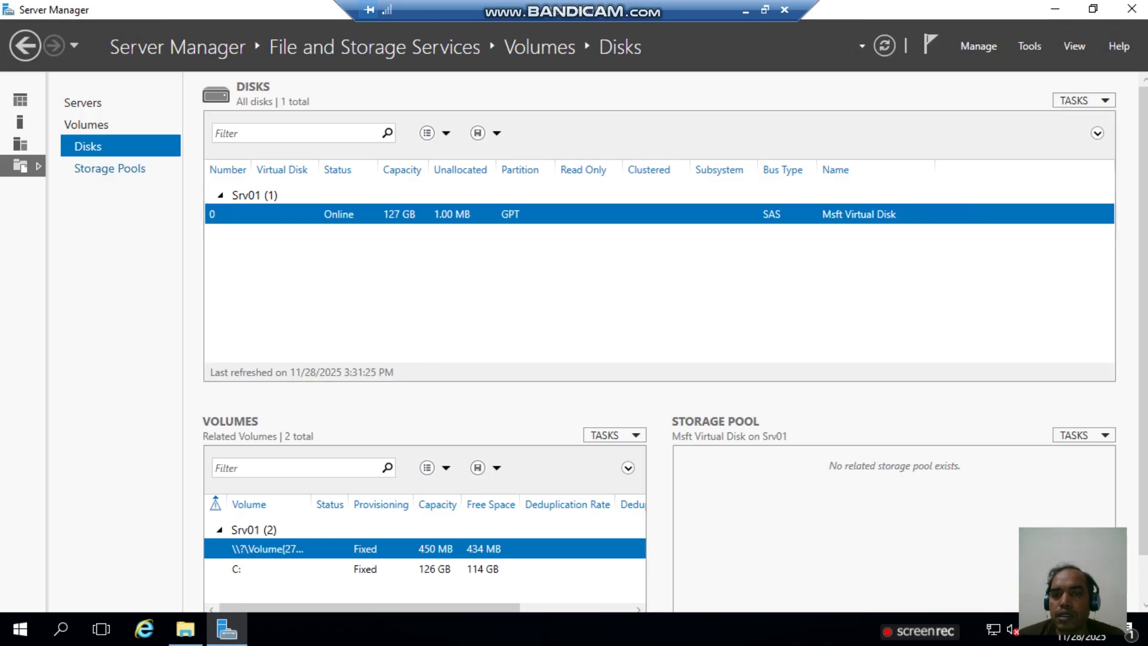
click(110, 168)
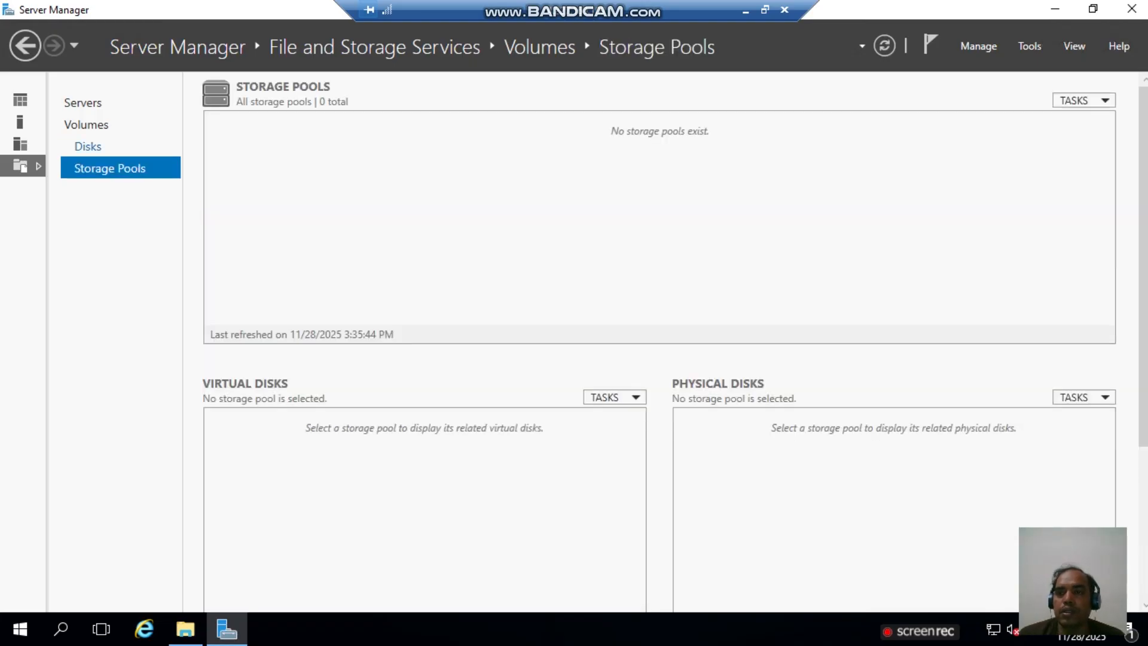
click(88, 147)
click(86, 124)
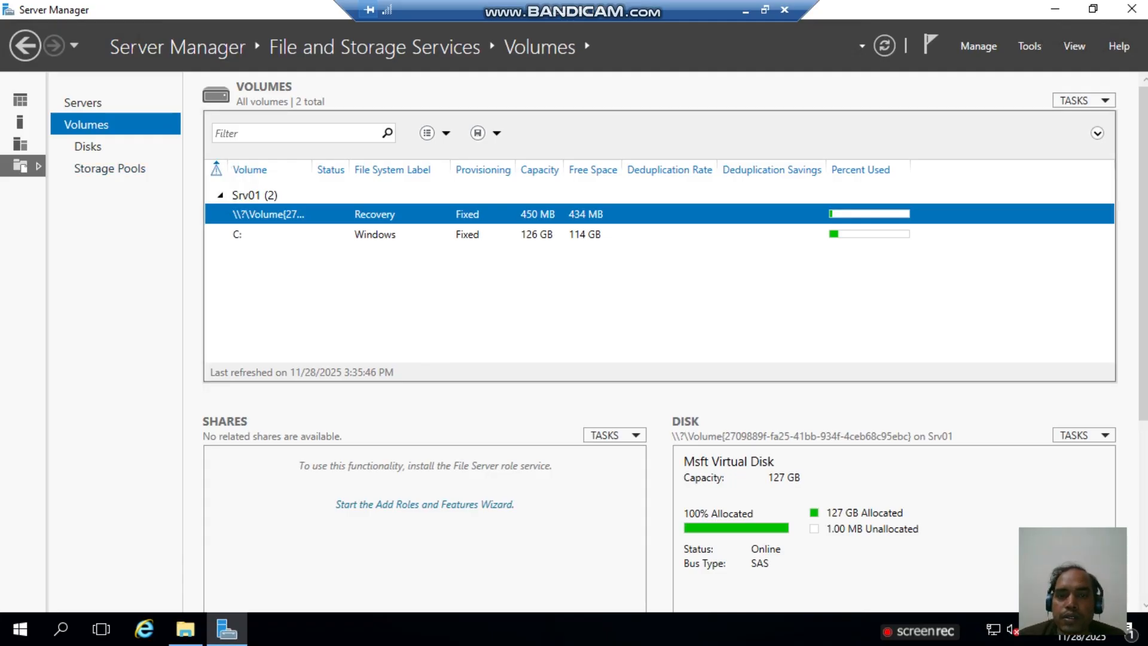
click(269, 234)
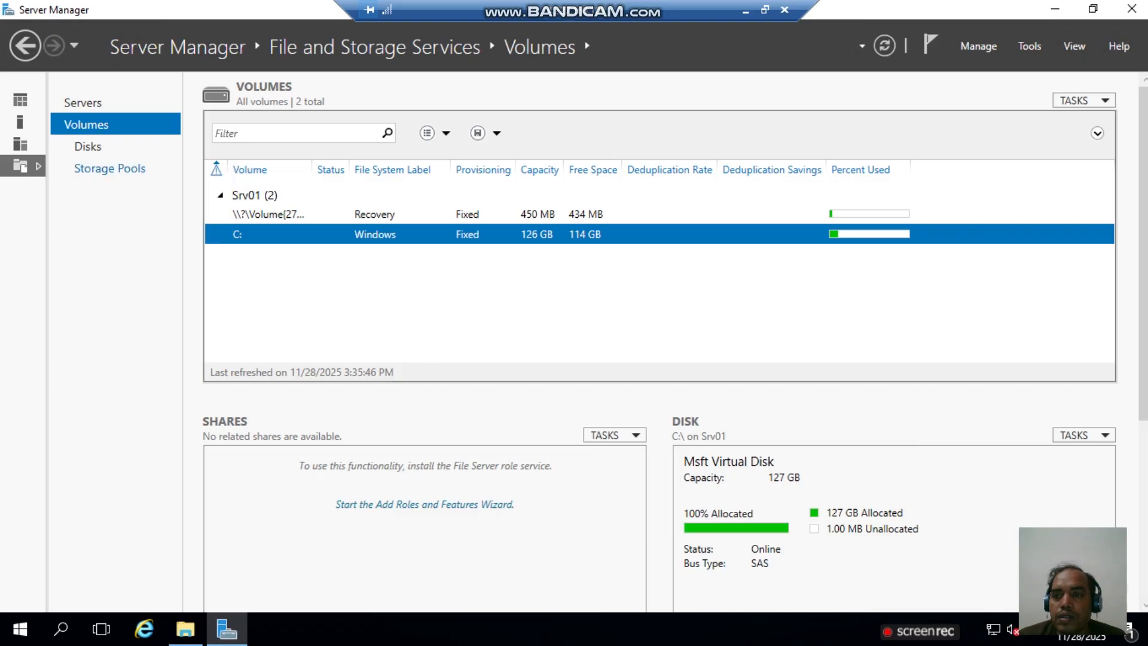
click(110, 169)
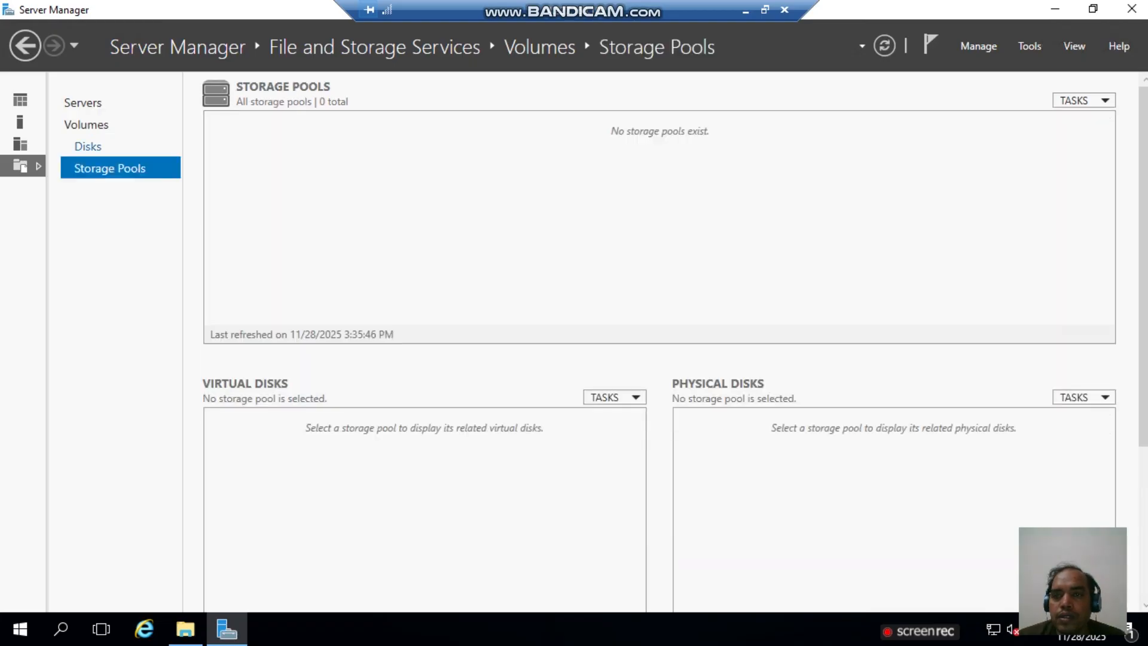
click(88, 147)
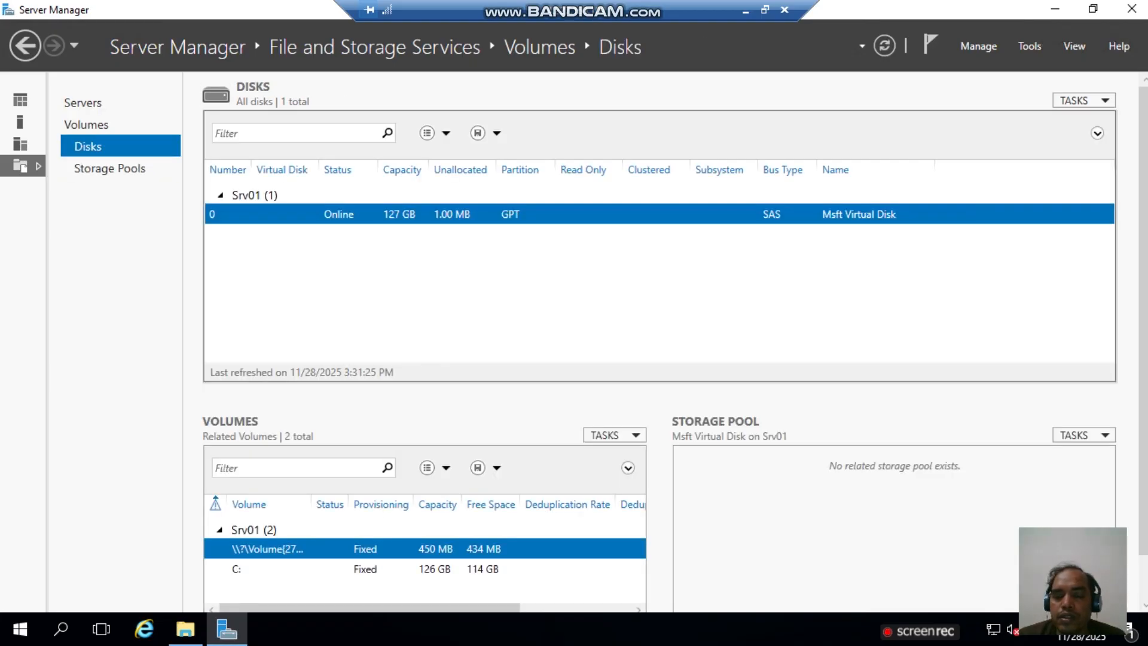
scroll(437, 455, down, 1)
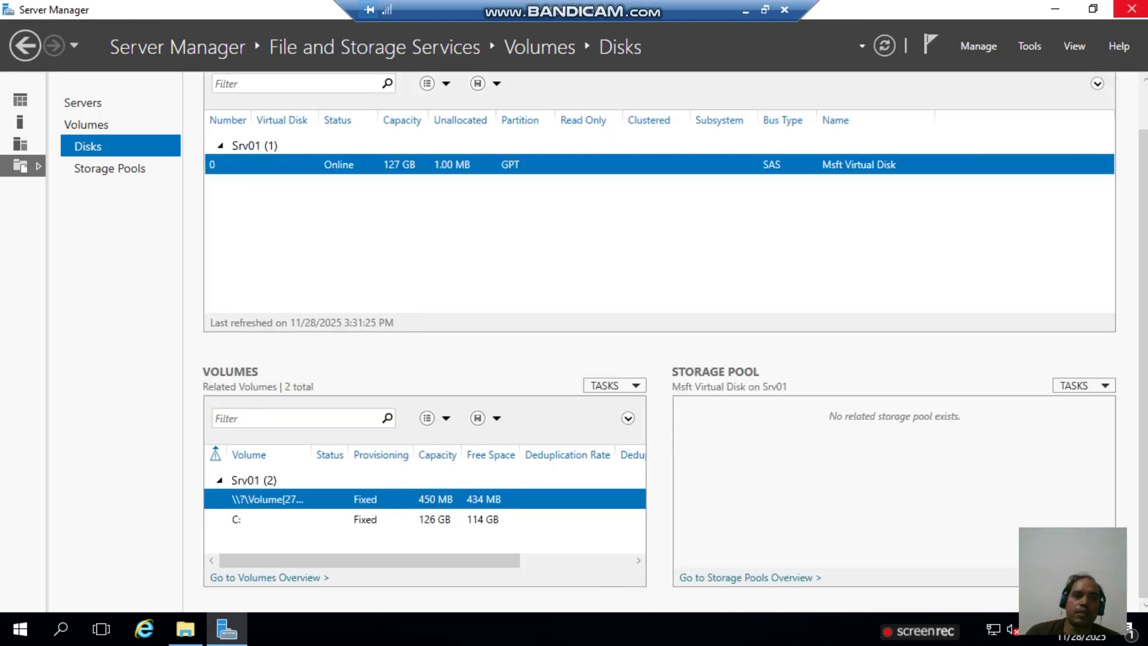
click(1131, 9)
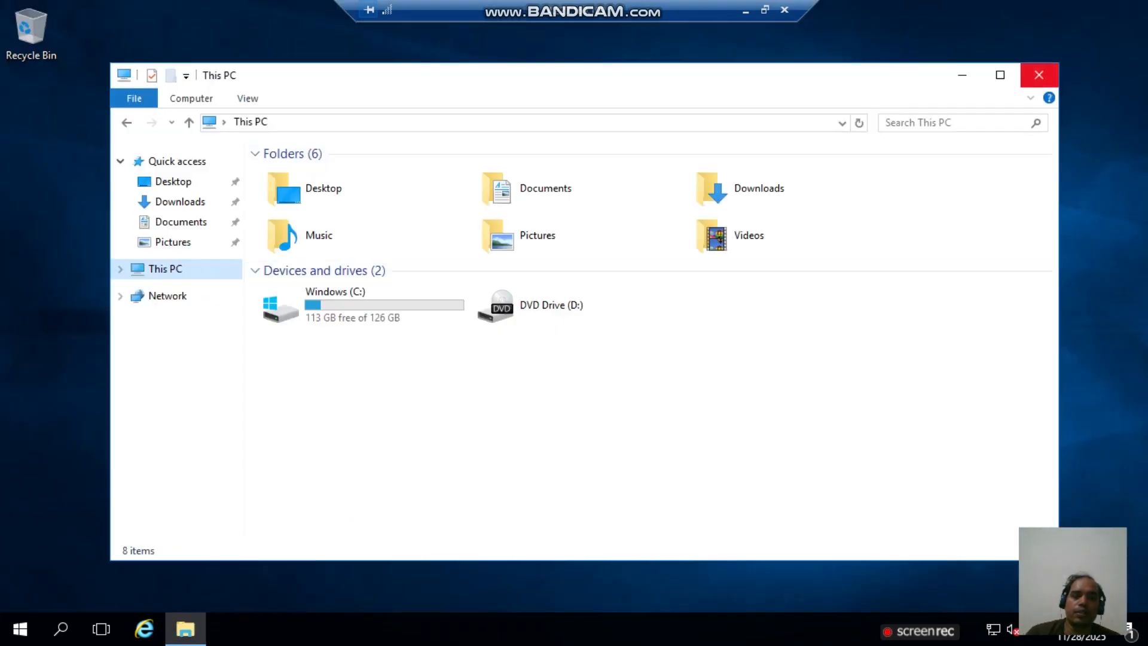
- Close This PC, relaunch Server Manager and show the Disks list with the new 4.00 GB disk 1
click(1038, 75)
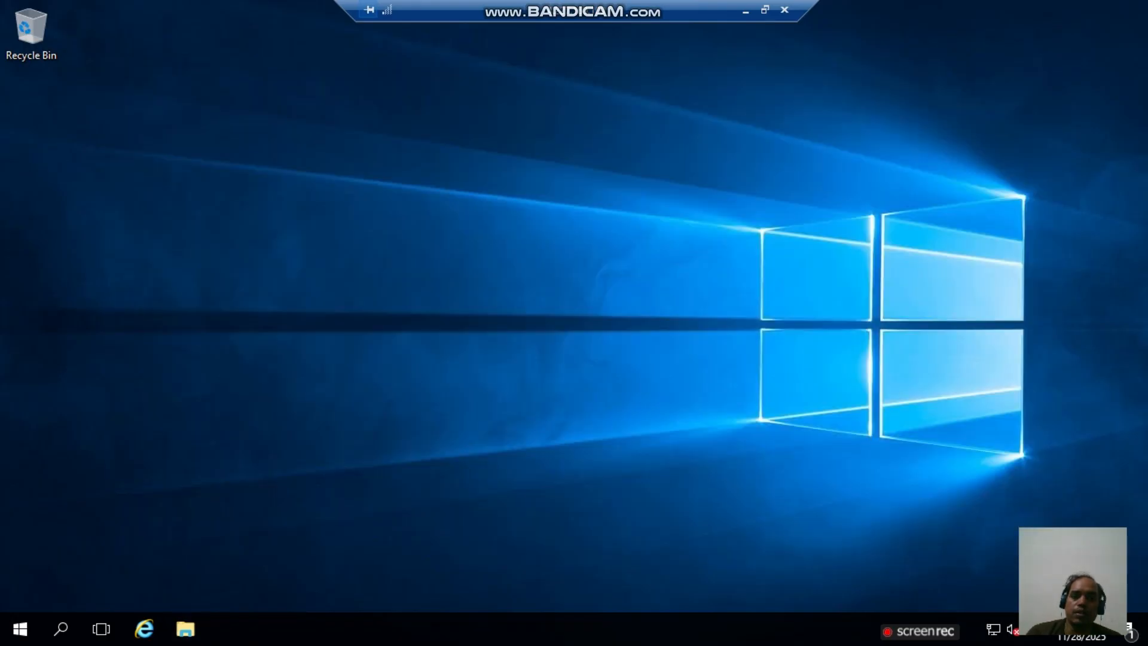
click(19, 628)
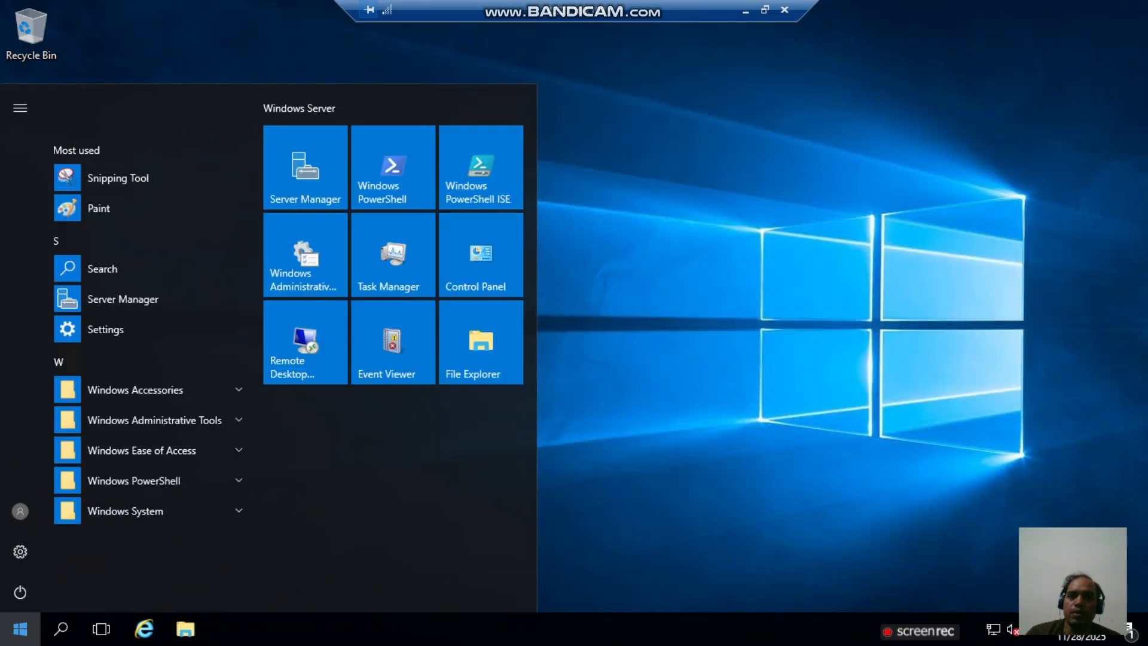
click(305, 167)
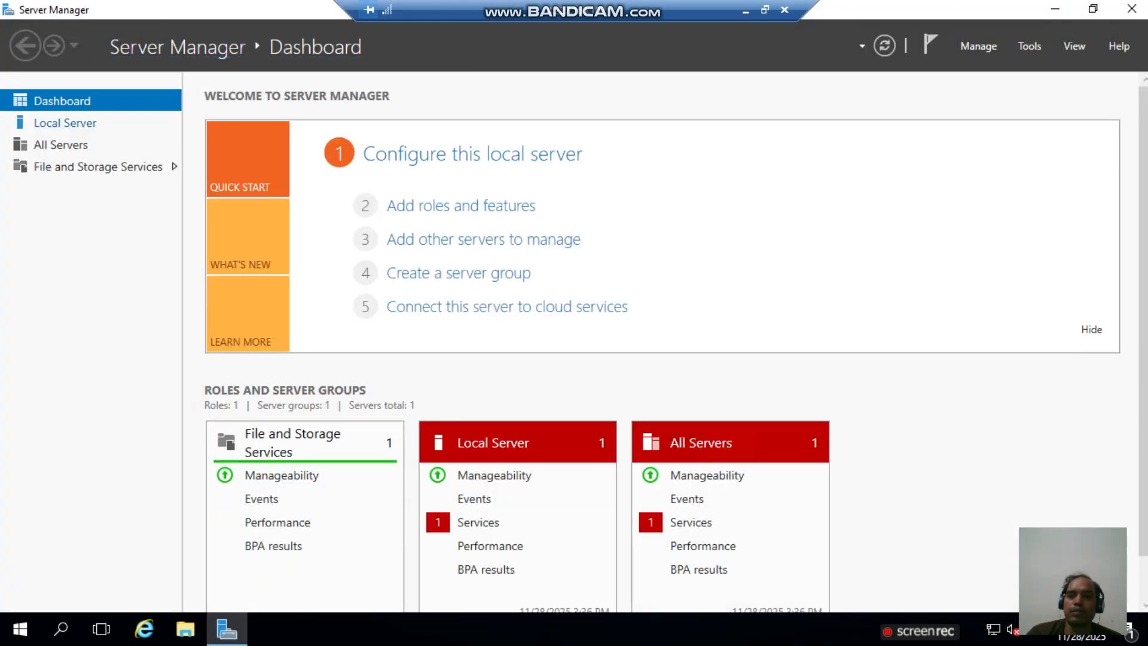
click(64, 123)
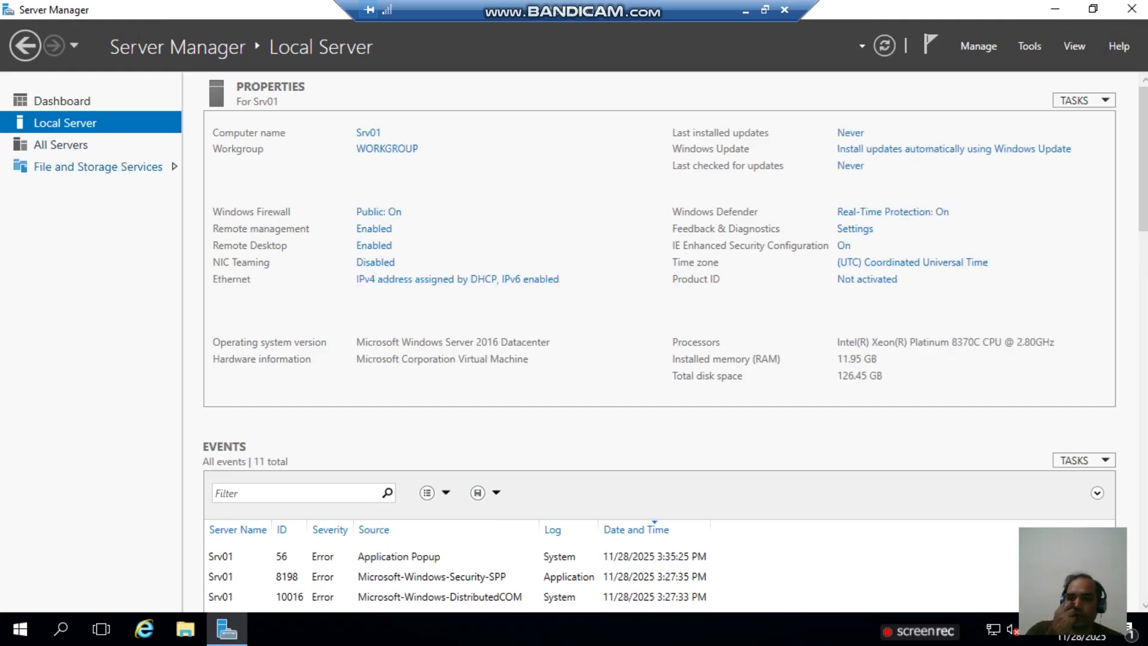
click(106, 168)
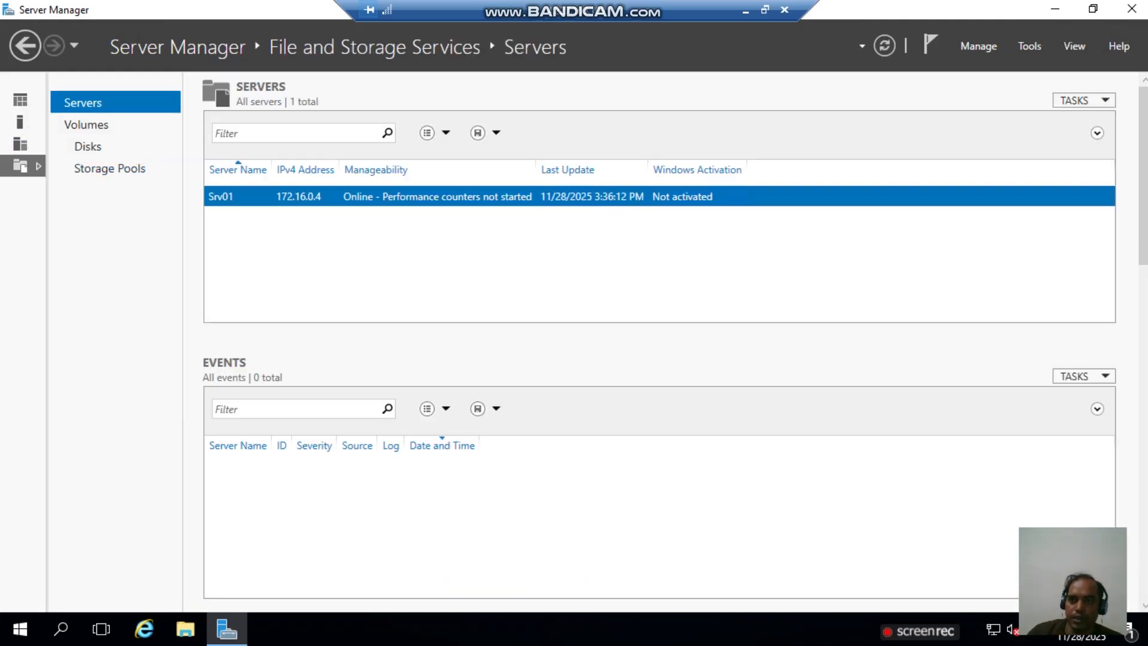
click(88, 146)
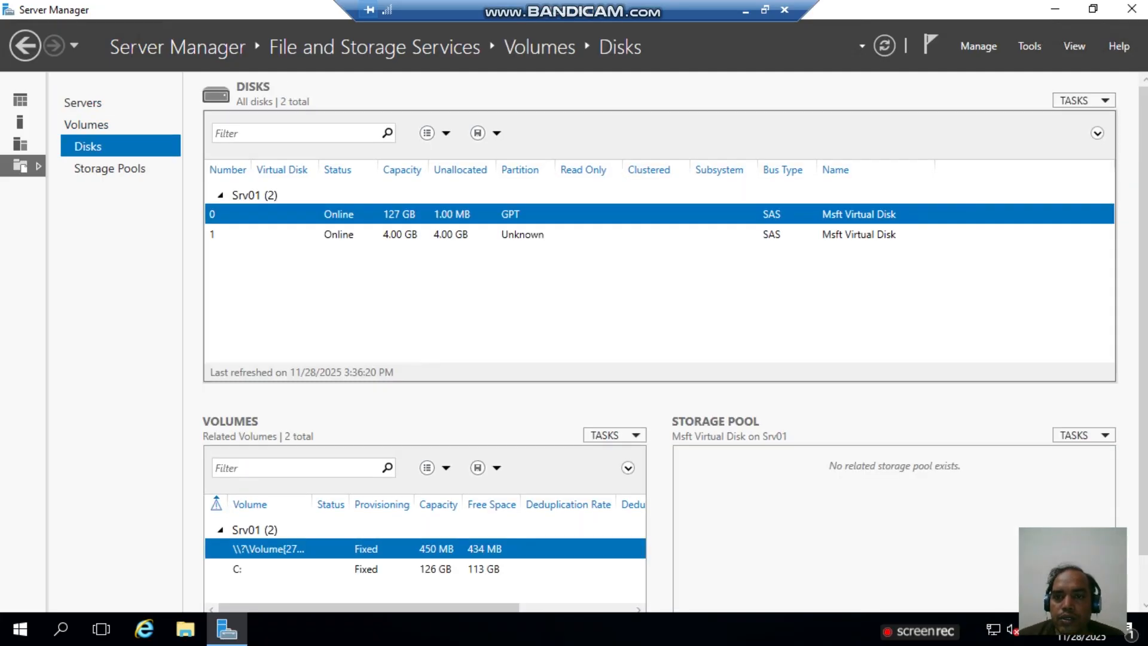
- Select the 4.00 GB disk 1 and choose New Volume from the Volumes TASKS menu
click(399, 234)
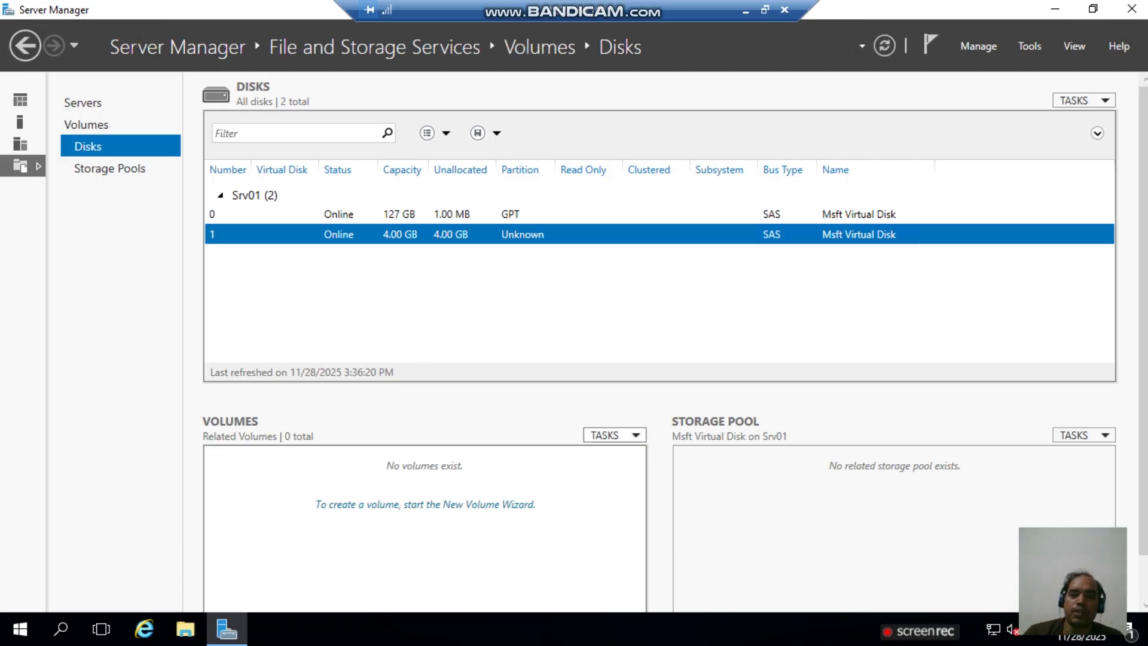
click(614, 435)
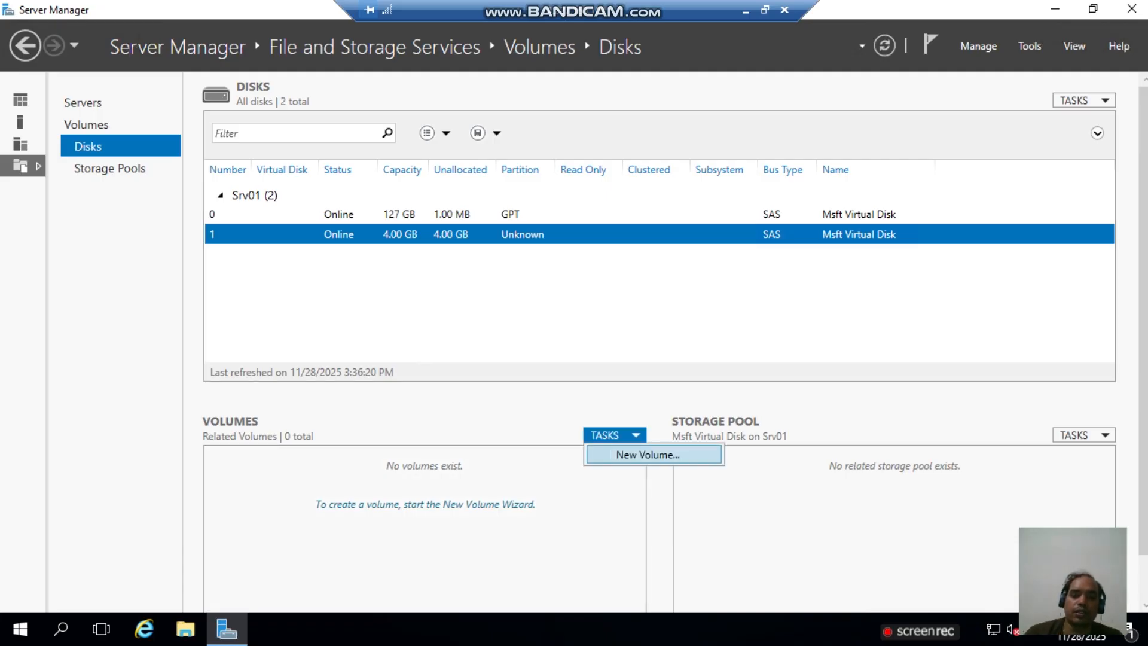
click(647, 455)
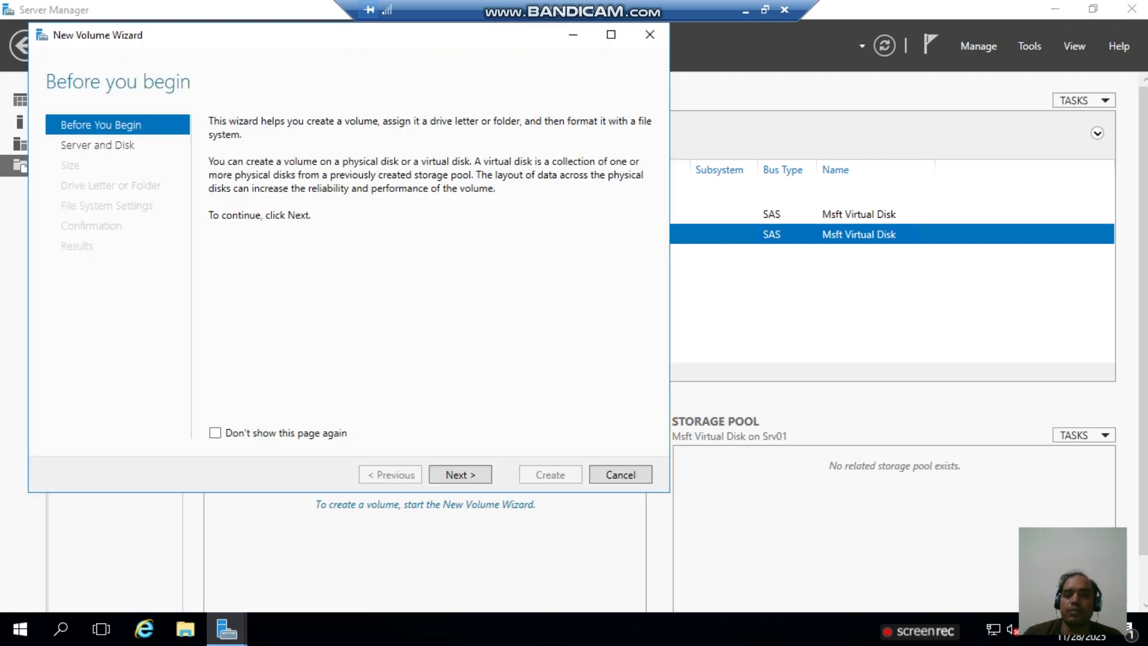
- Target disk 1 in the New Volume Wizard and confirm bringing it online and initializing it
click(459, 475)
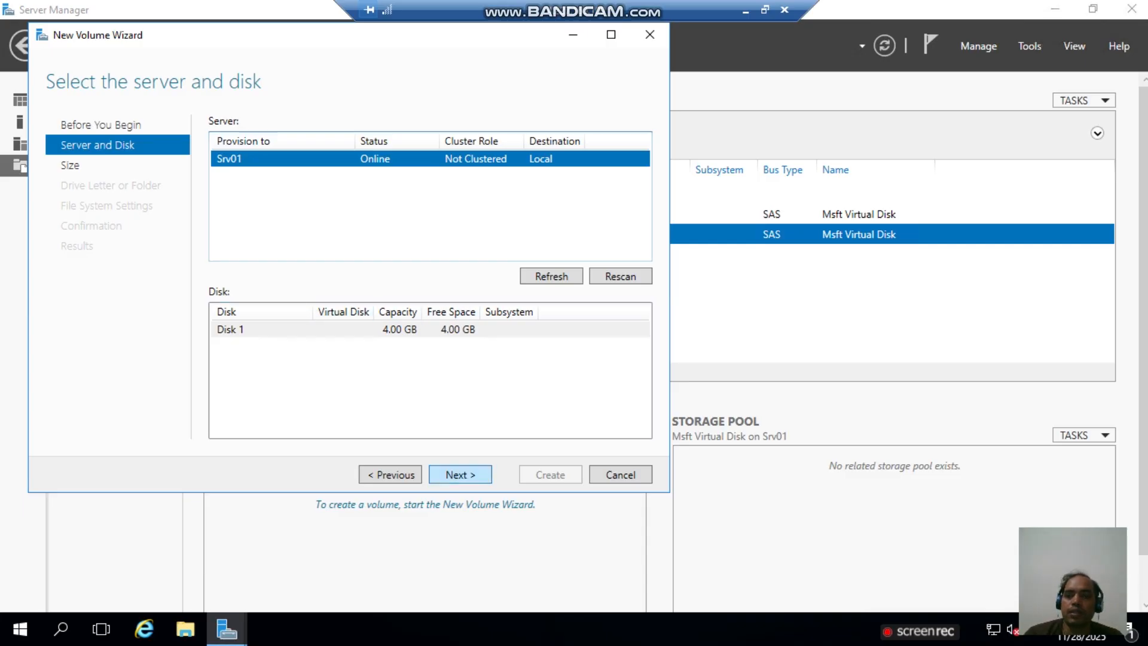
click(459, 474)
click(643, 377)
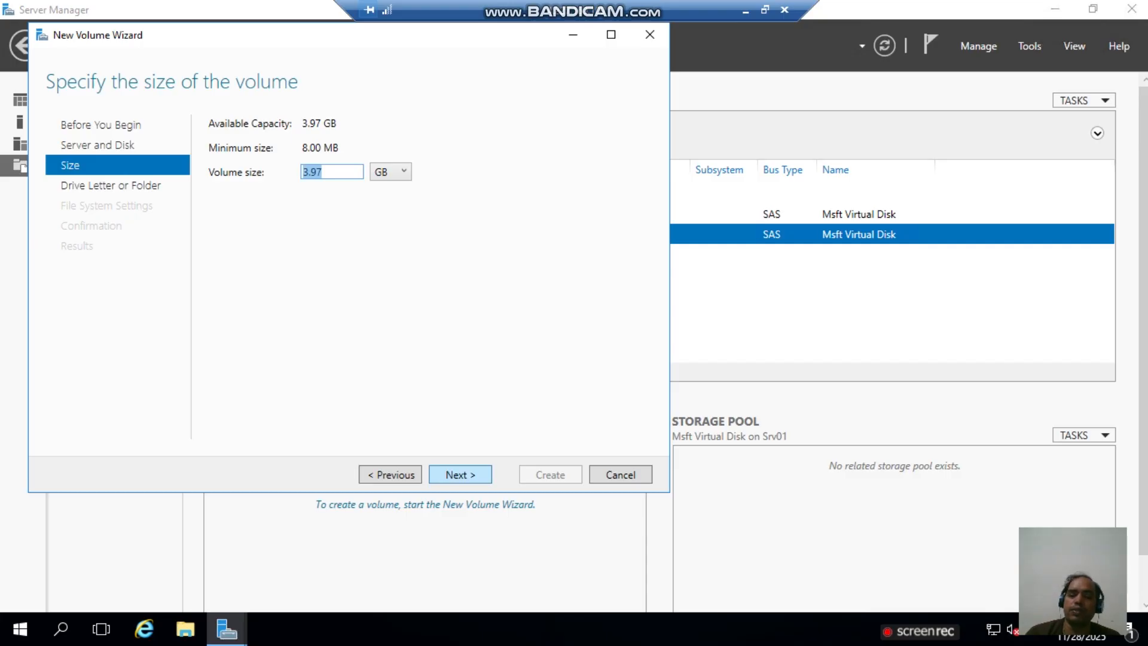
- Create the 3.97 GB NTFS volume 'New Volume' as drive E, then close Server Manager
key(Return)
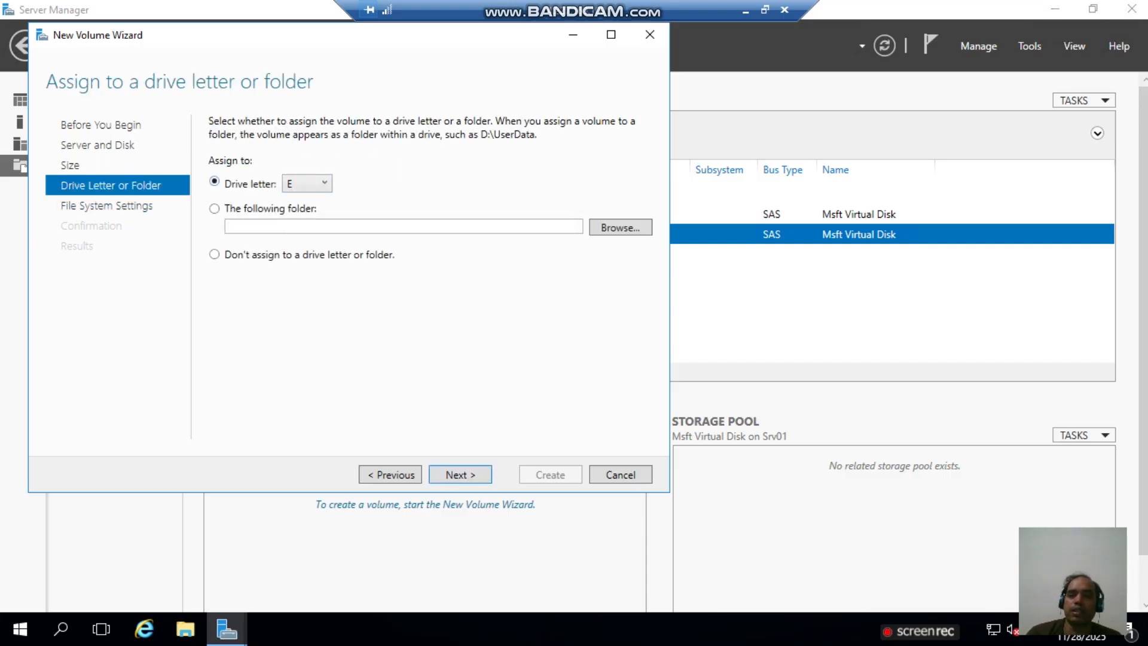
key(Return)
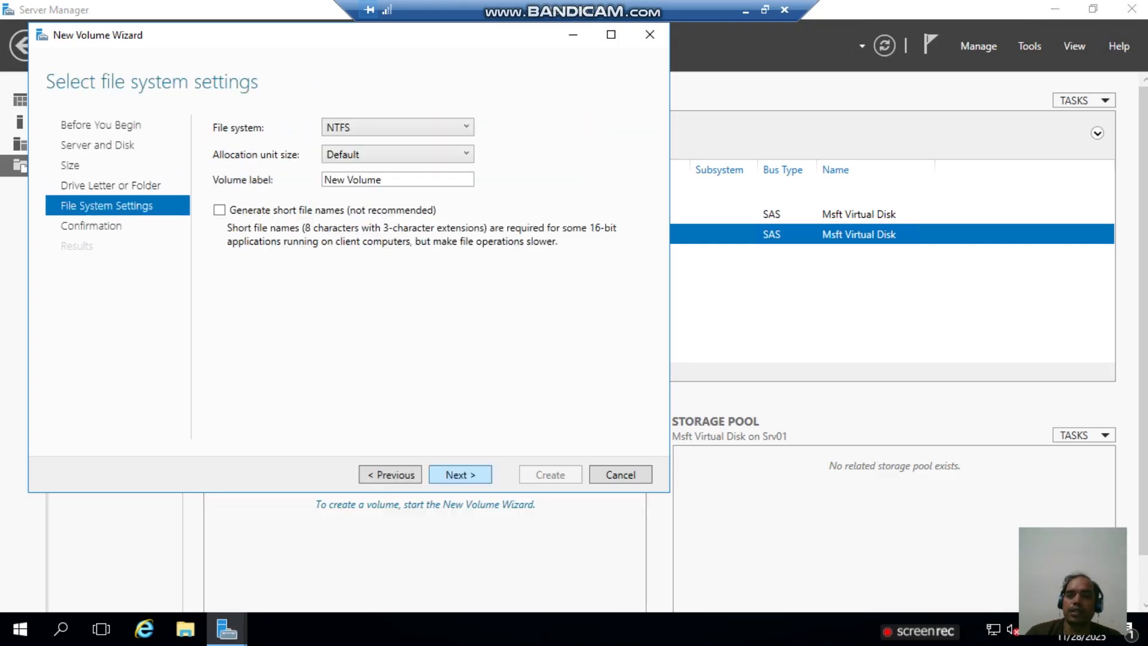
key(Return)
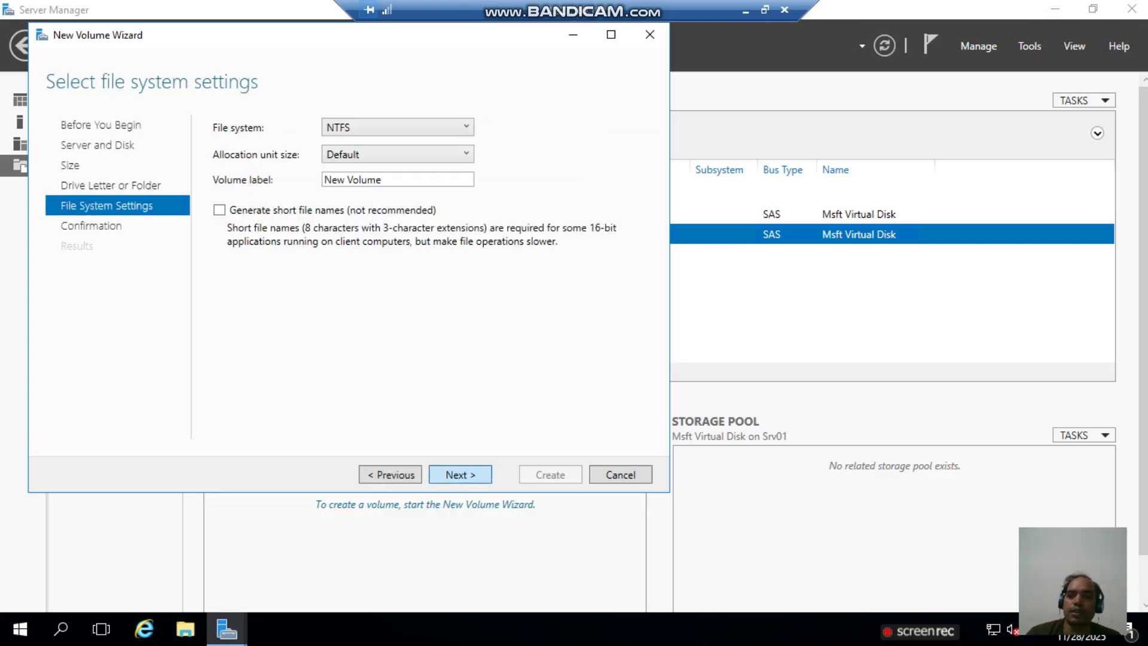
key(Return)
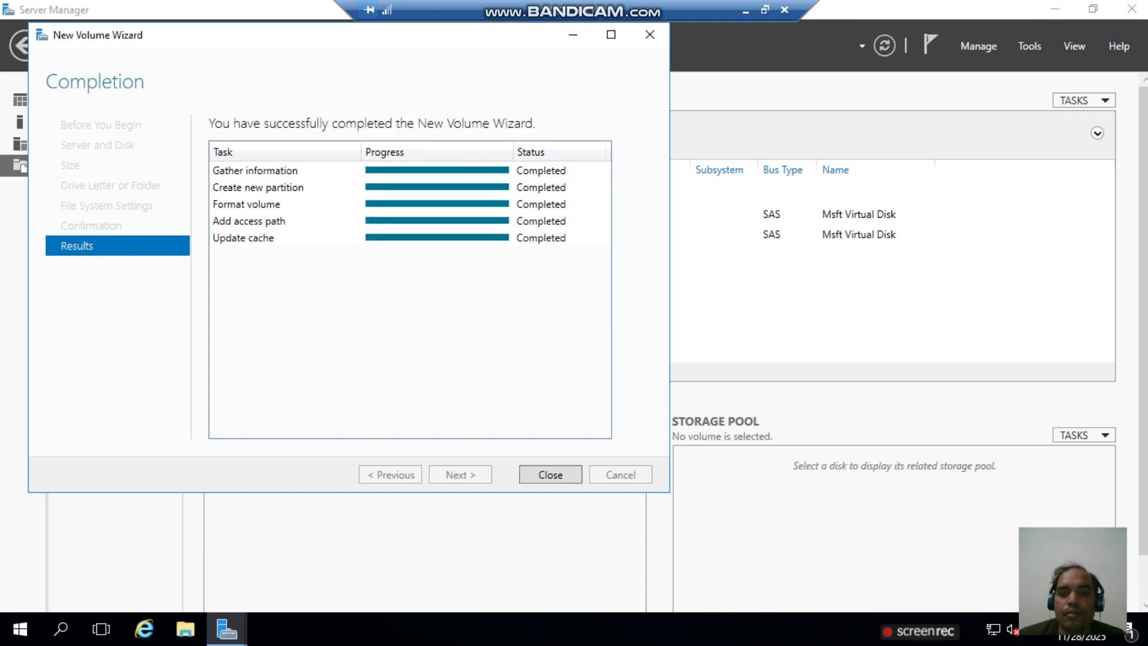
key(Return)
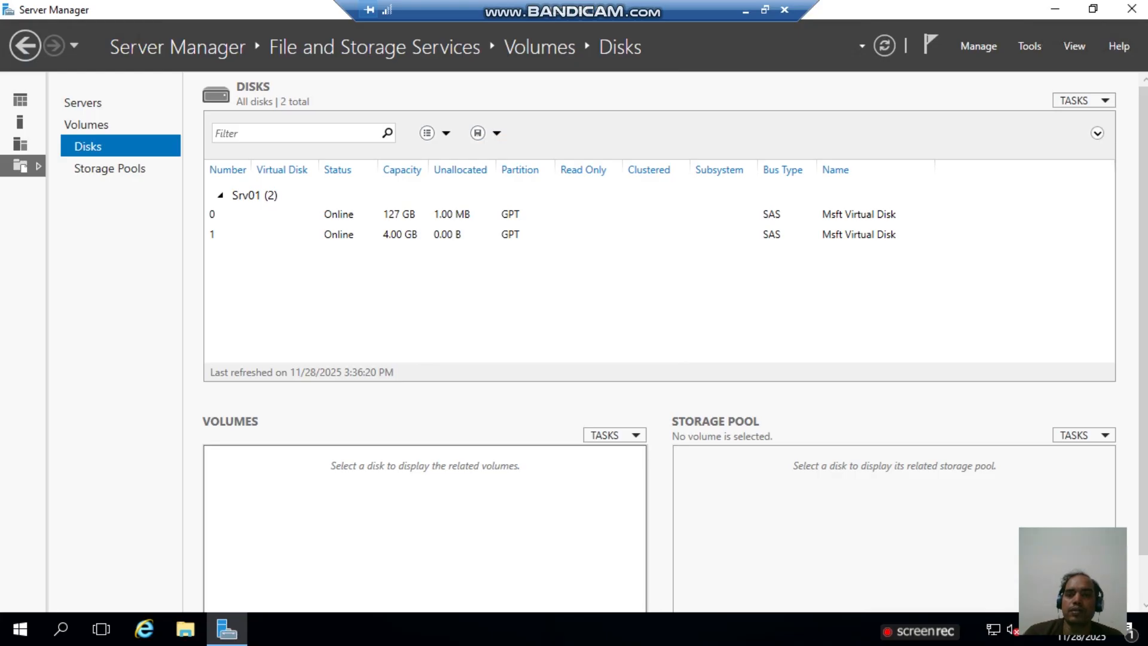
click(1131, 9)
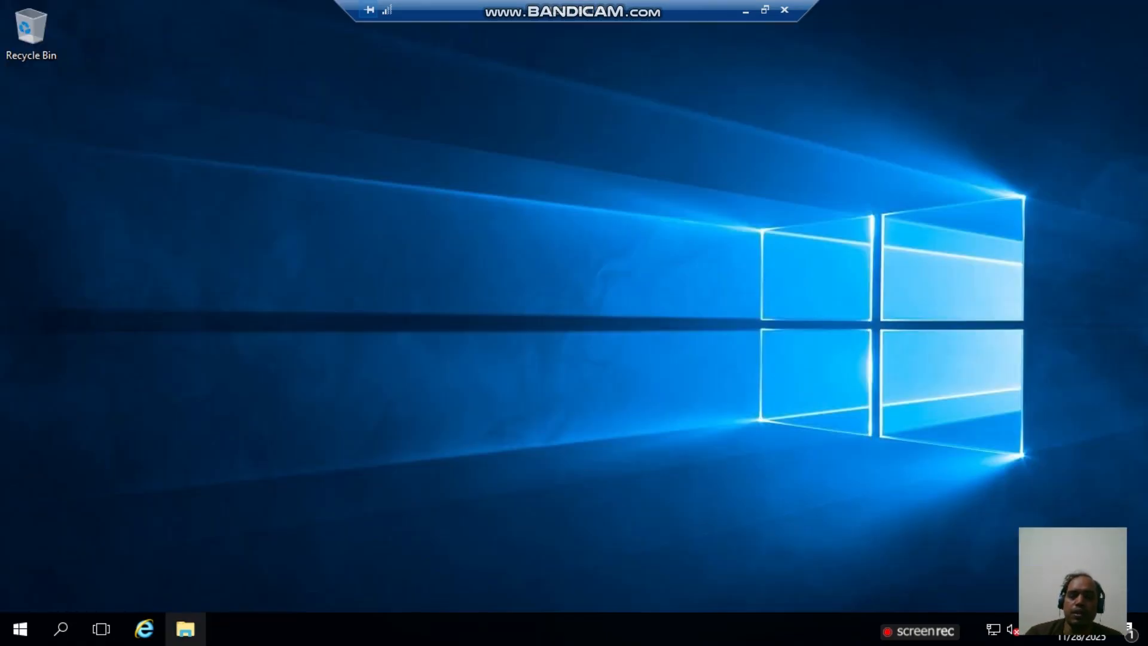
- Confirm New Volume (E:) appears under This PC, then minimise the remote session to the Azure portal
click(185, 628)
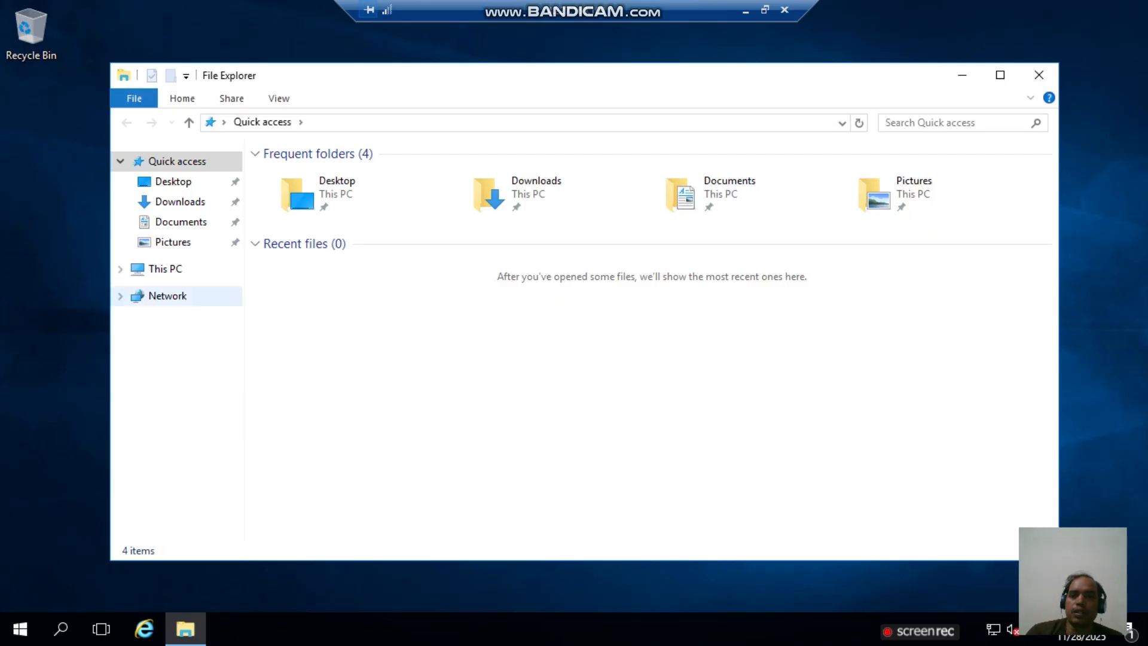
click(165, 269)
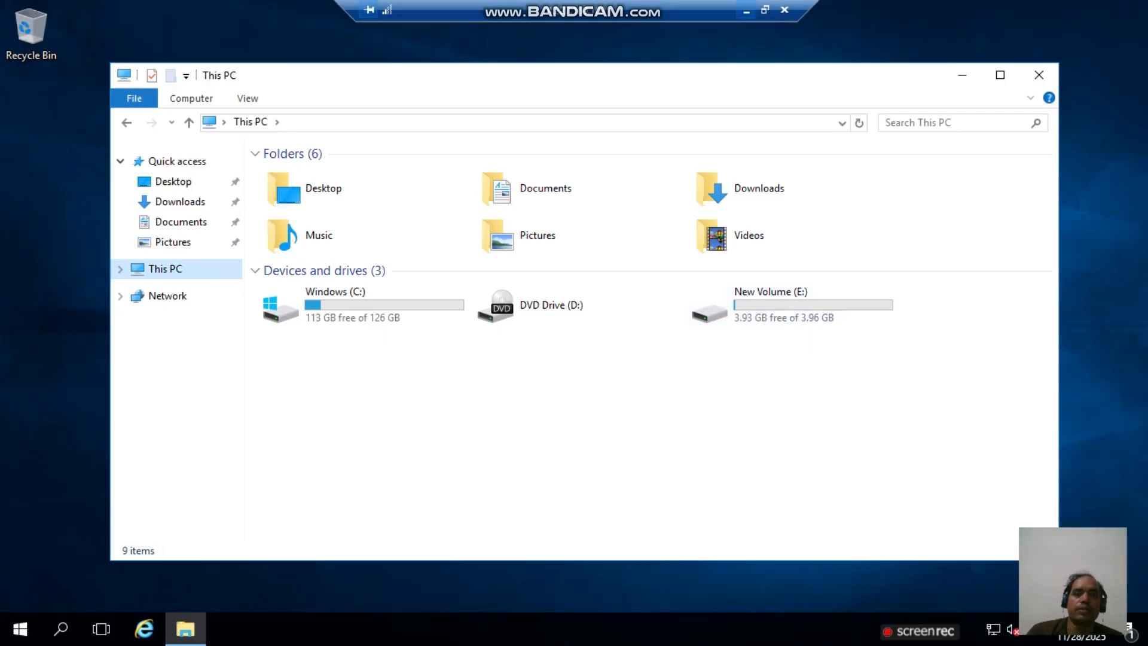
click(746, 10)
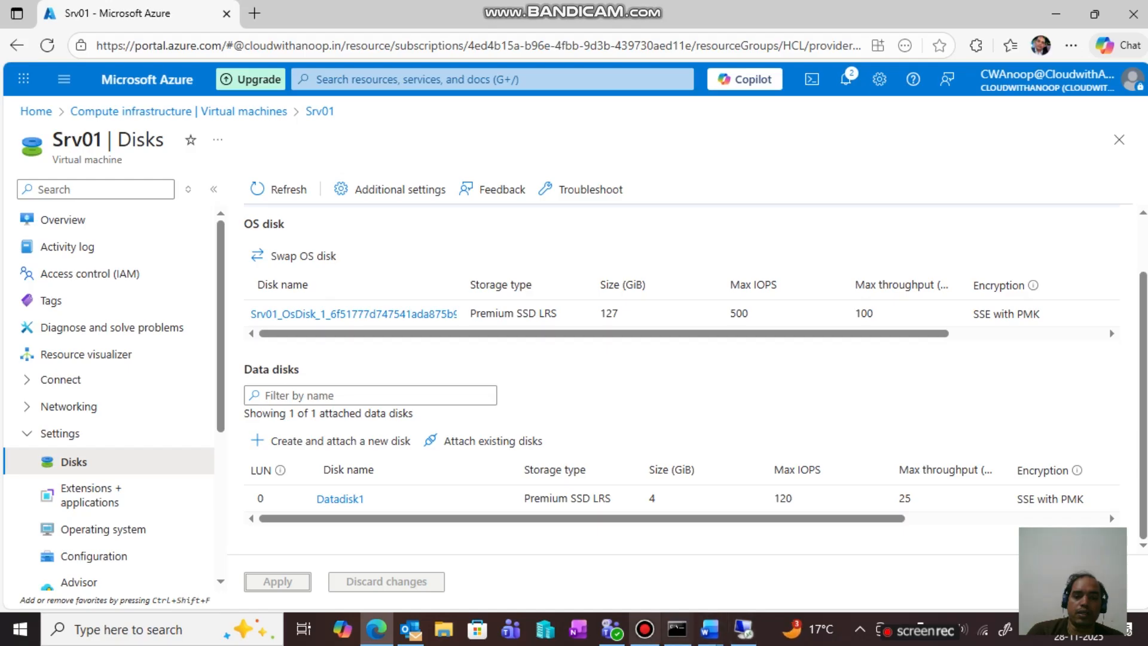
click(645, 629)
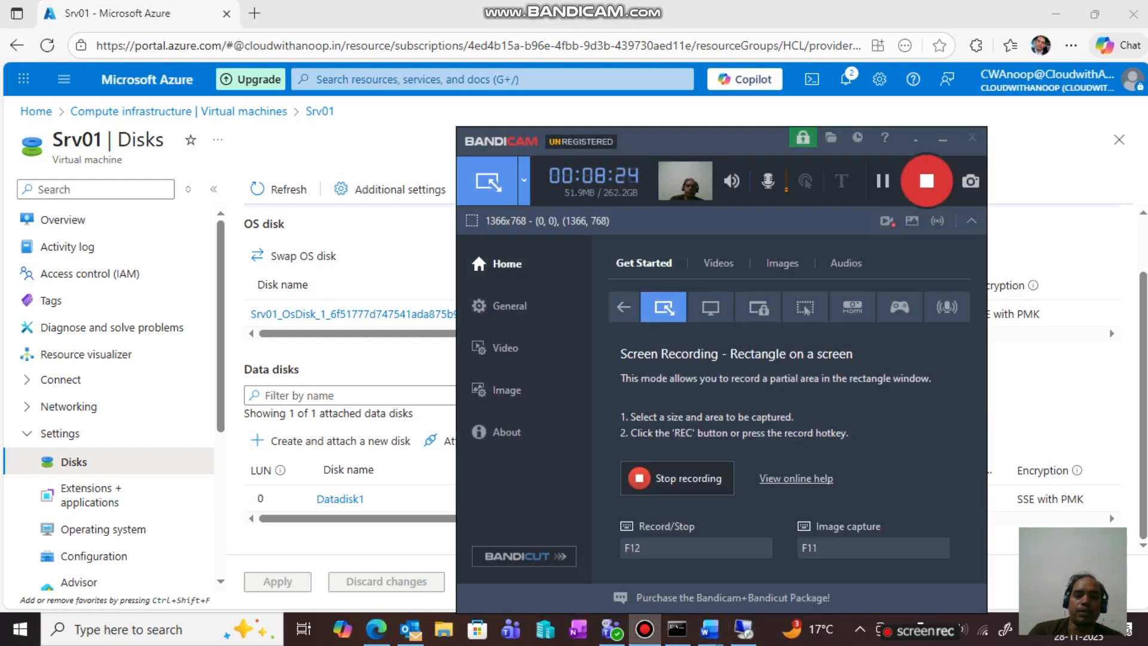